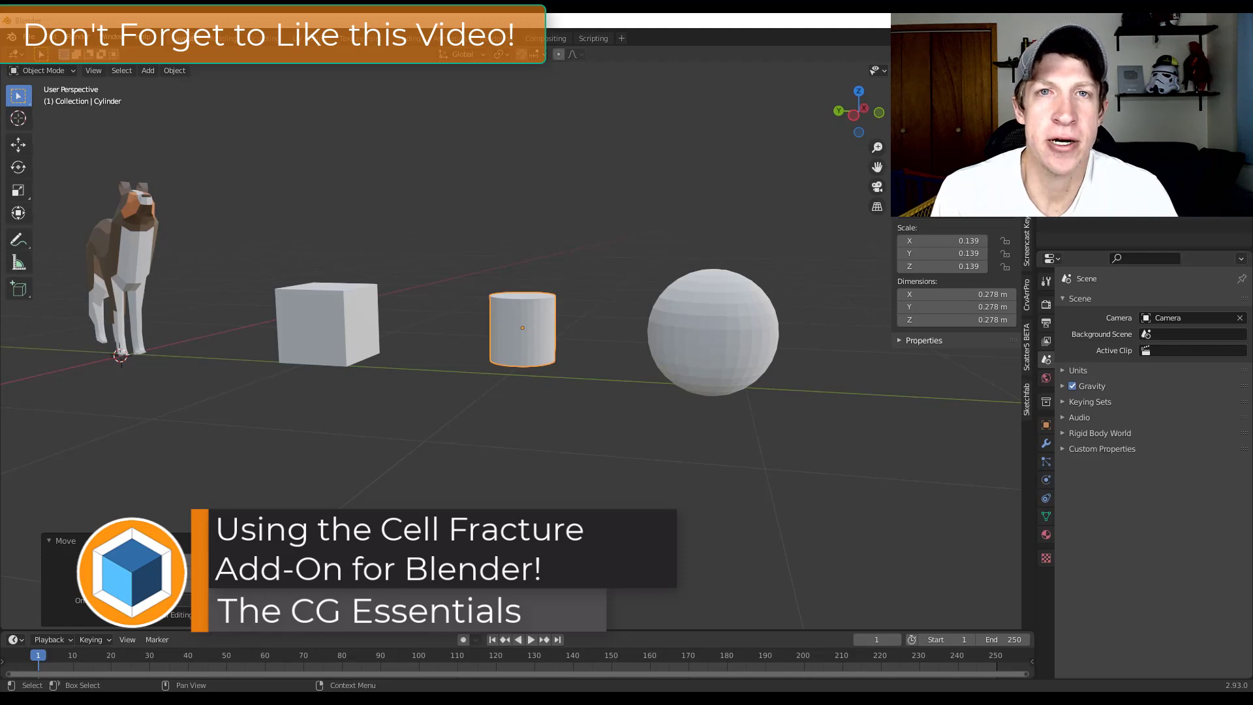
# Step: Select the cube beside the dog model
pyautogui.moveTo(424, 360); pyautogui.dragTo(441, 362, button='middle')
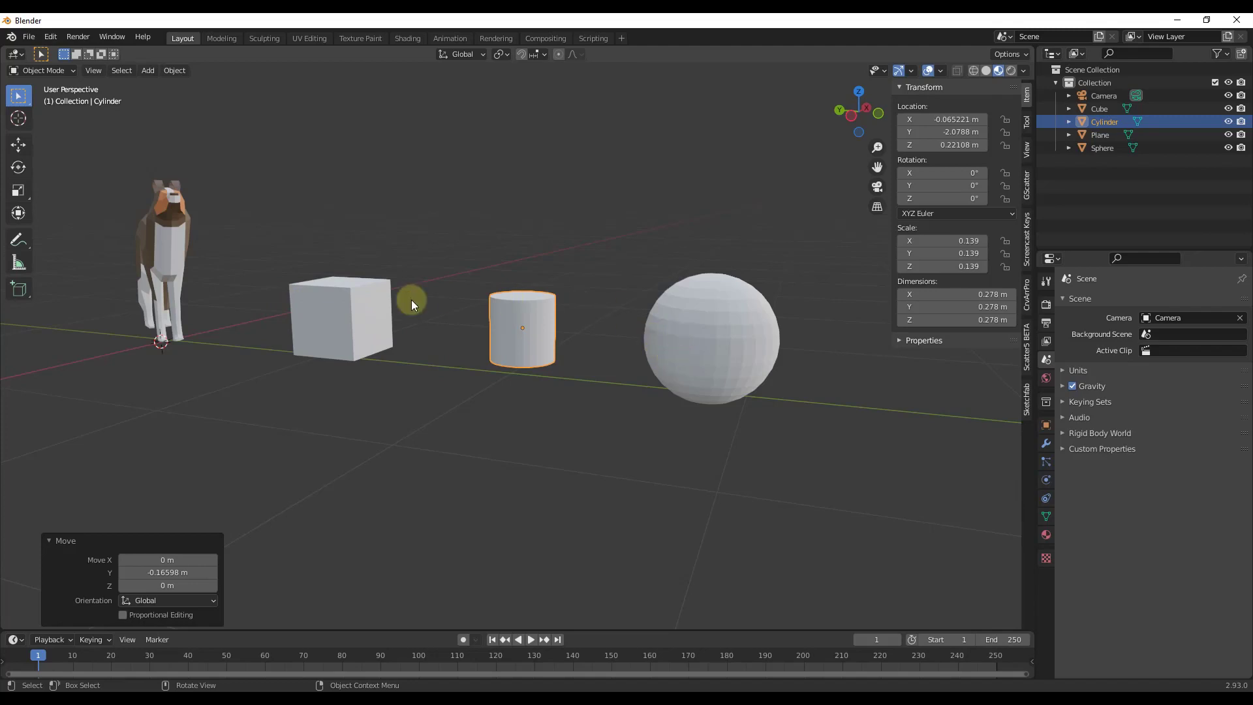
pyautogui.scroll(2, 347, 300)
pyautogui.click(346, 299)
pyautogui.scroll(-3, 331, 319)
pyautogui.scroll(3, 330, 320)
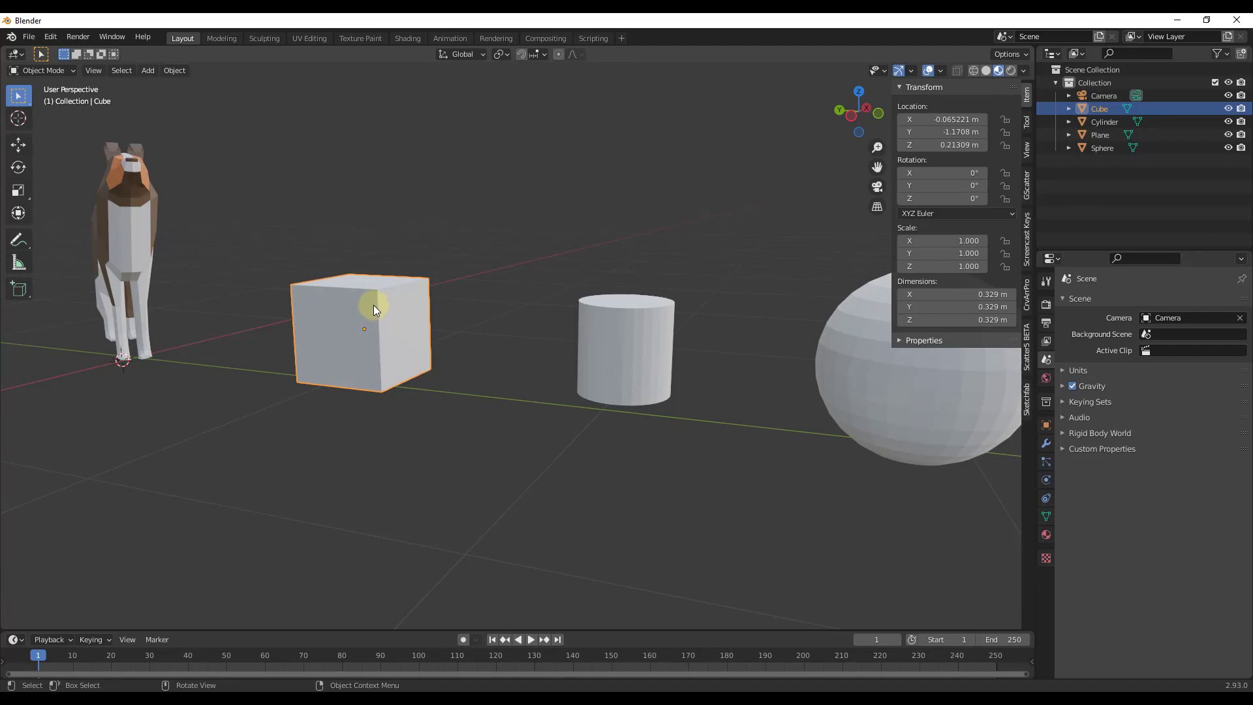
# Step: Search the add-on preferences for "cell" and check the enabled state and details of the Object: Cell Fracture add-on
pyautogui.click(49, 36)
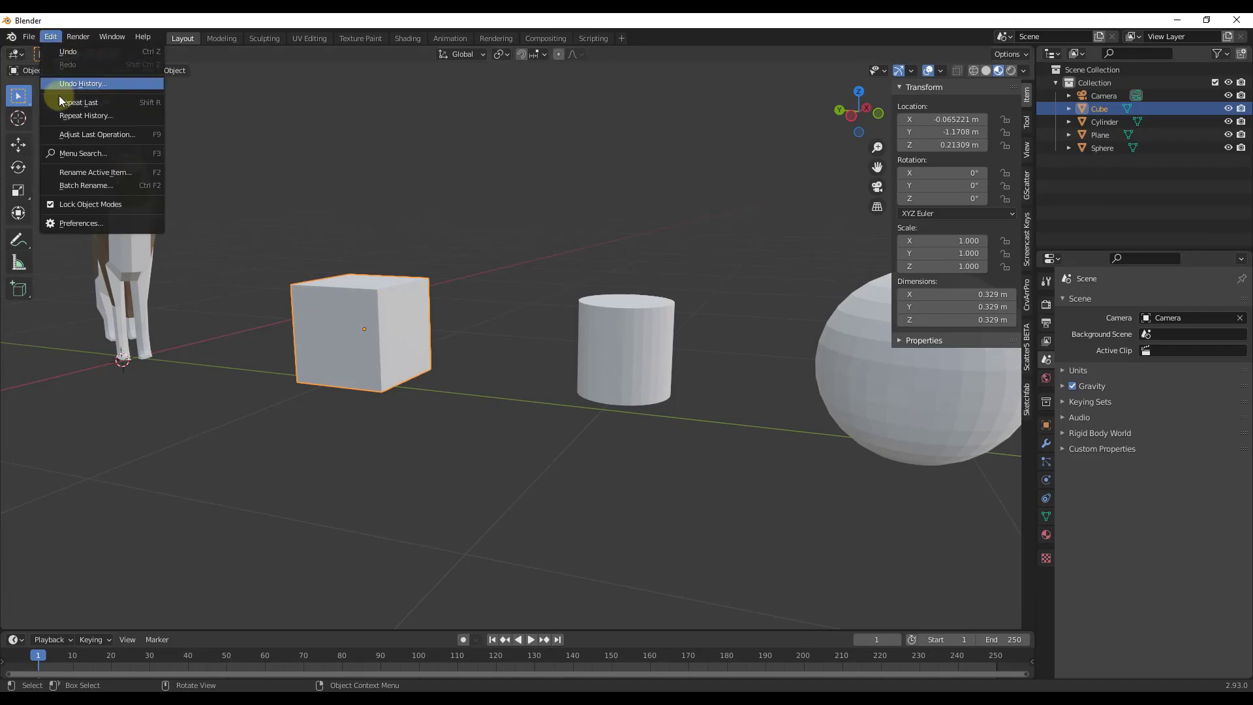
pyautogui.click(84, 222)
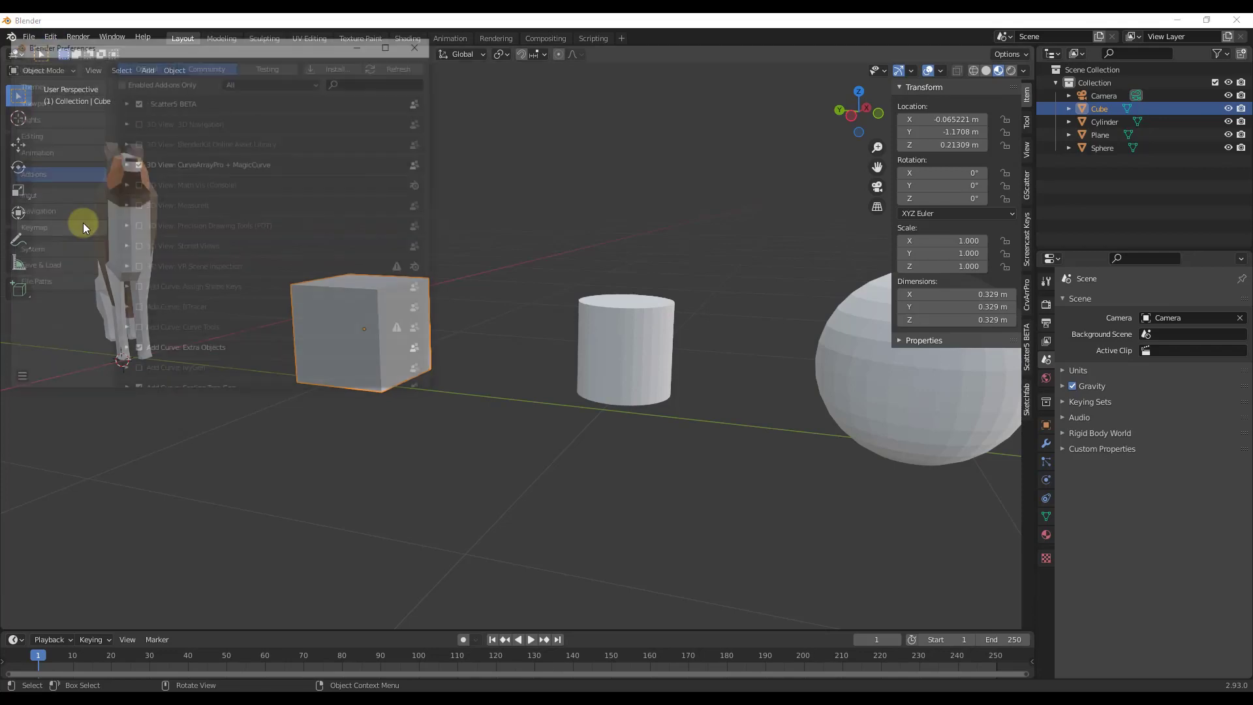
pyautogui.click(356, 83)
pyautogui.write('cell')
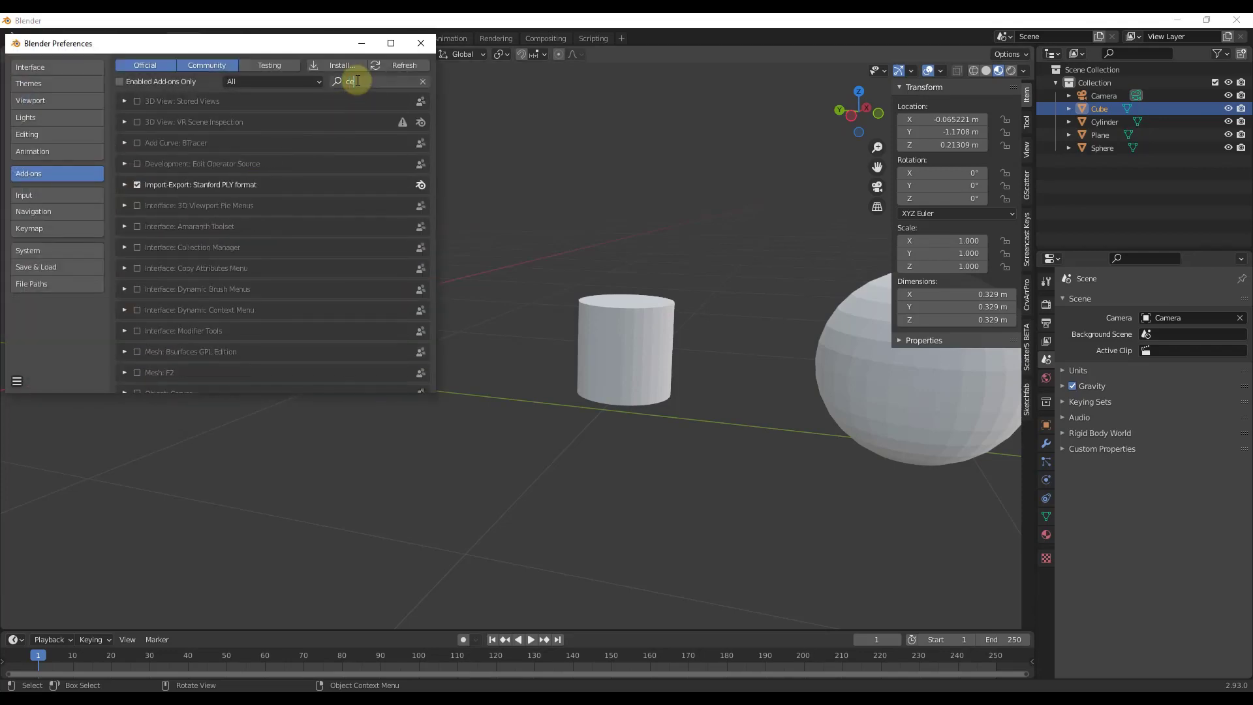
pyautogui.click(124, 103)
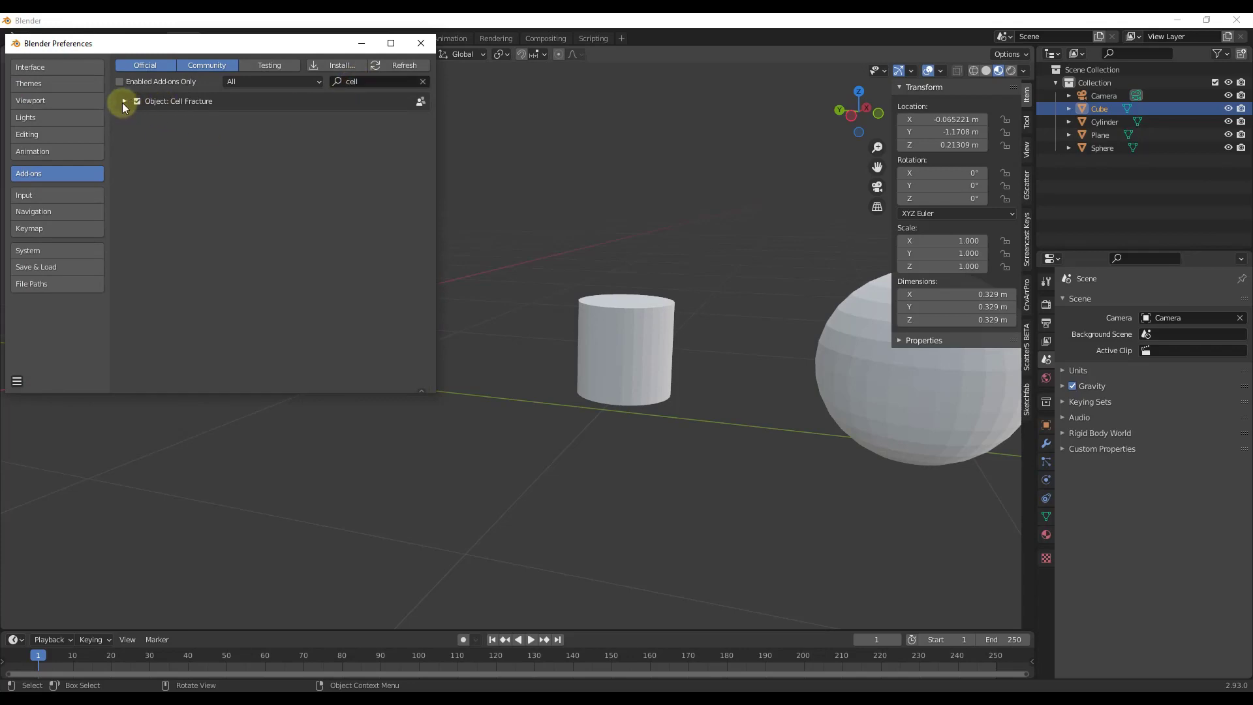
pyautogui.click(124, 102)
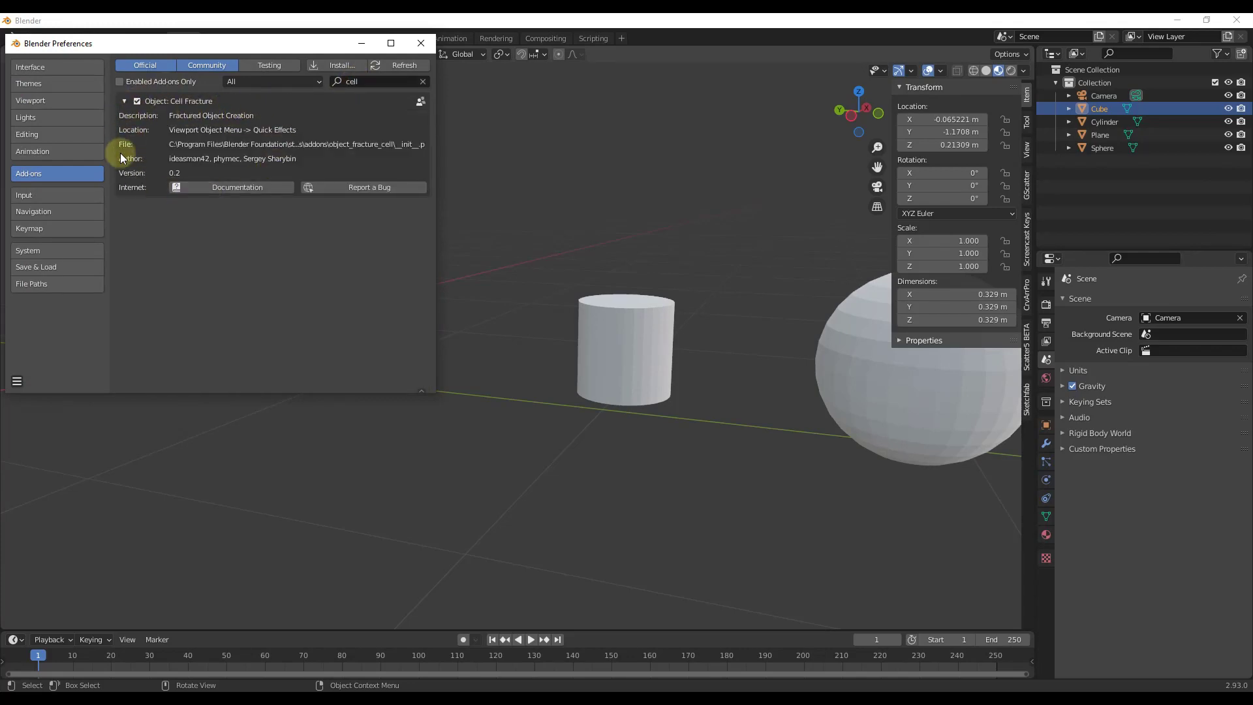
pyautogui.click(423, 42)
# Step: Apply Cell Fracture to the cube with Own Particles as the point source and the default settings
pyautogui.scroll(4, 255, 336)
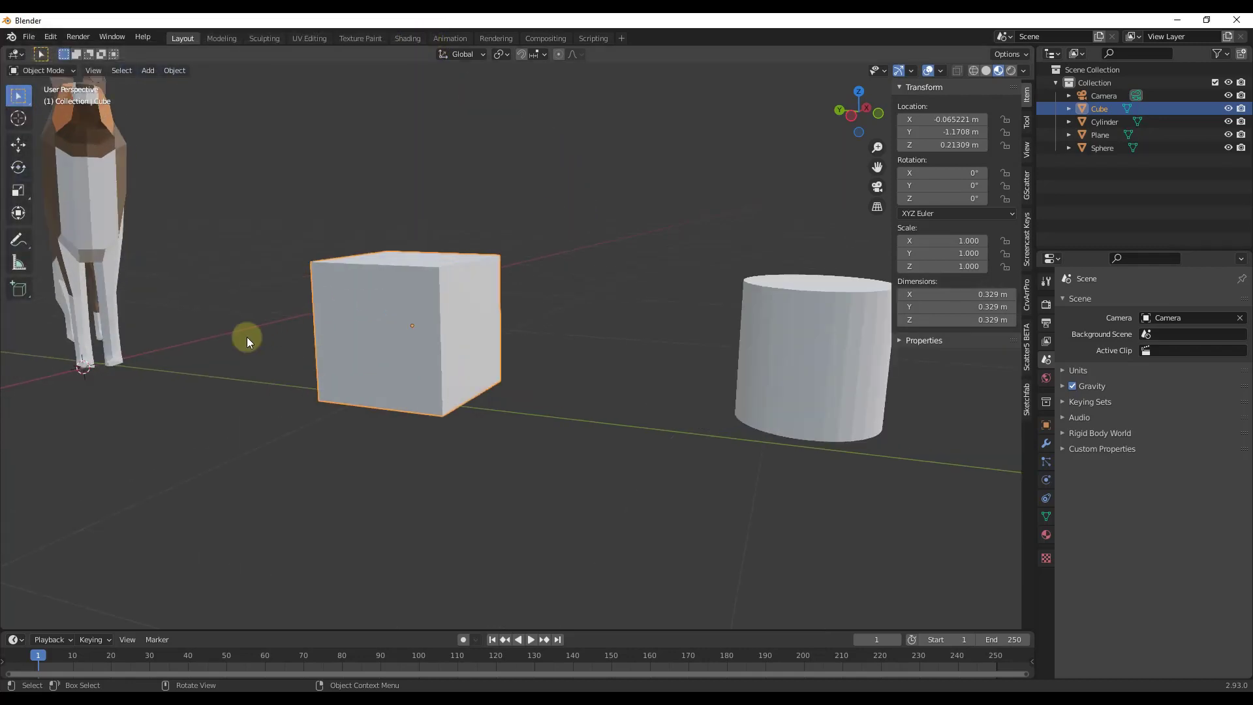
pyautogui.scroll(-2, 435, 331)
pyautogui.scroll(2, 409, 339)
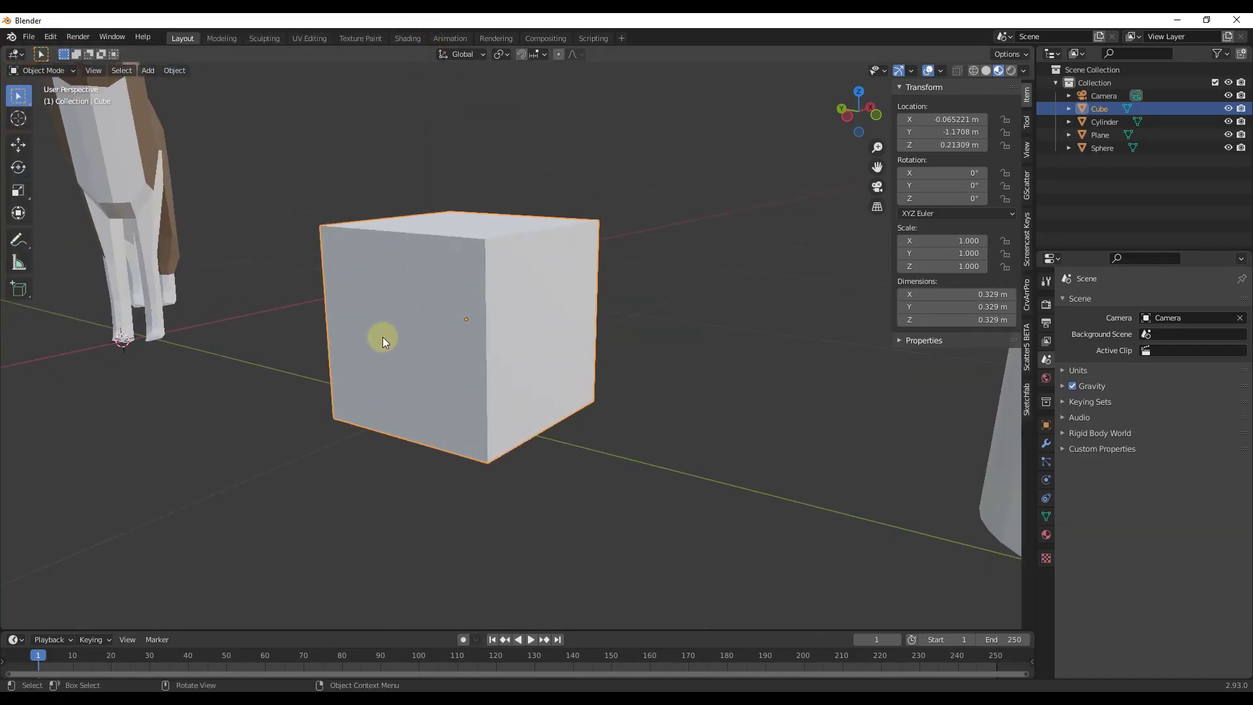
pyautogui.moveTo(374, 319); pyautogui.dragTo(554, 290, button='middle')
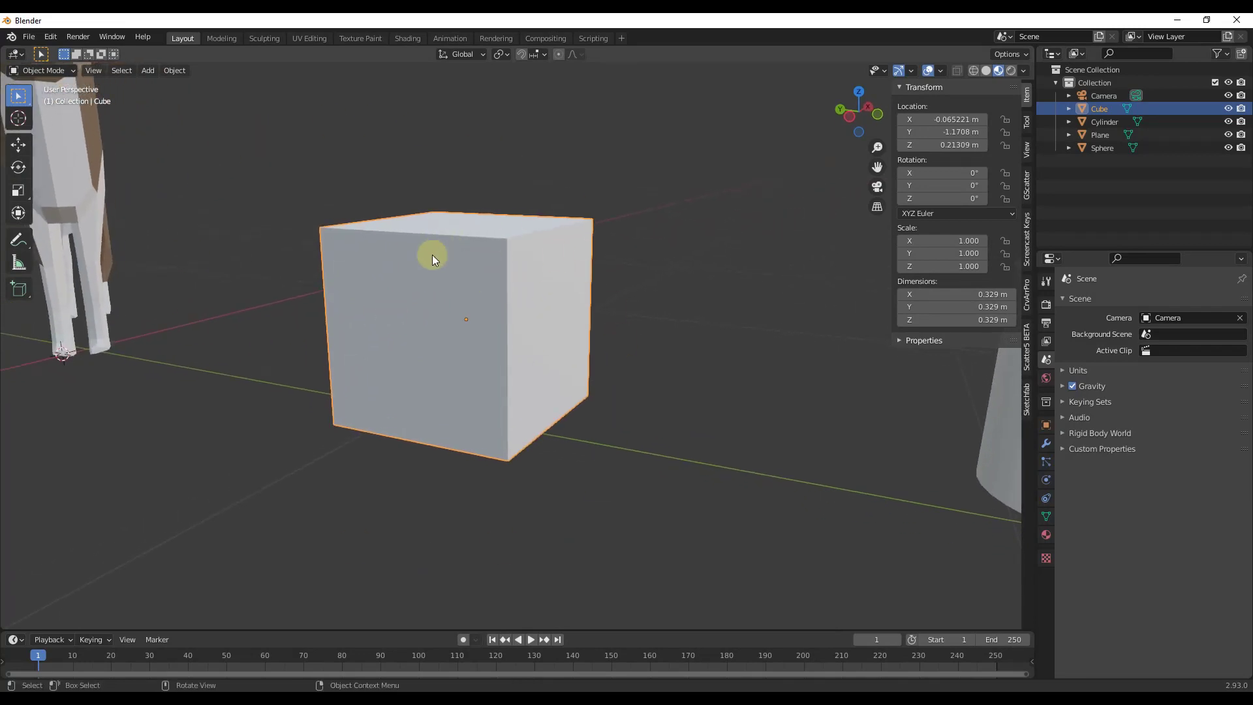
pyautogui.click(174, 71)
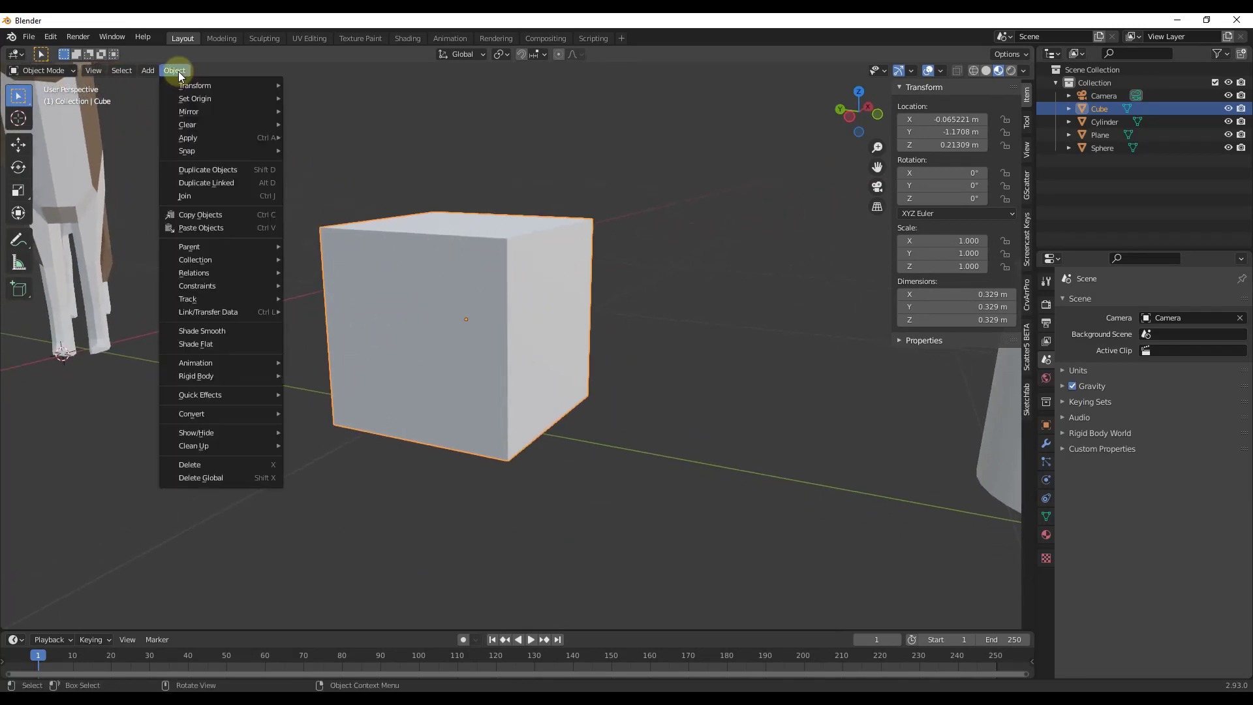
pyautogui.moveTo(254, 394)
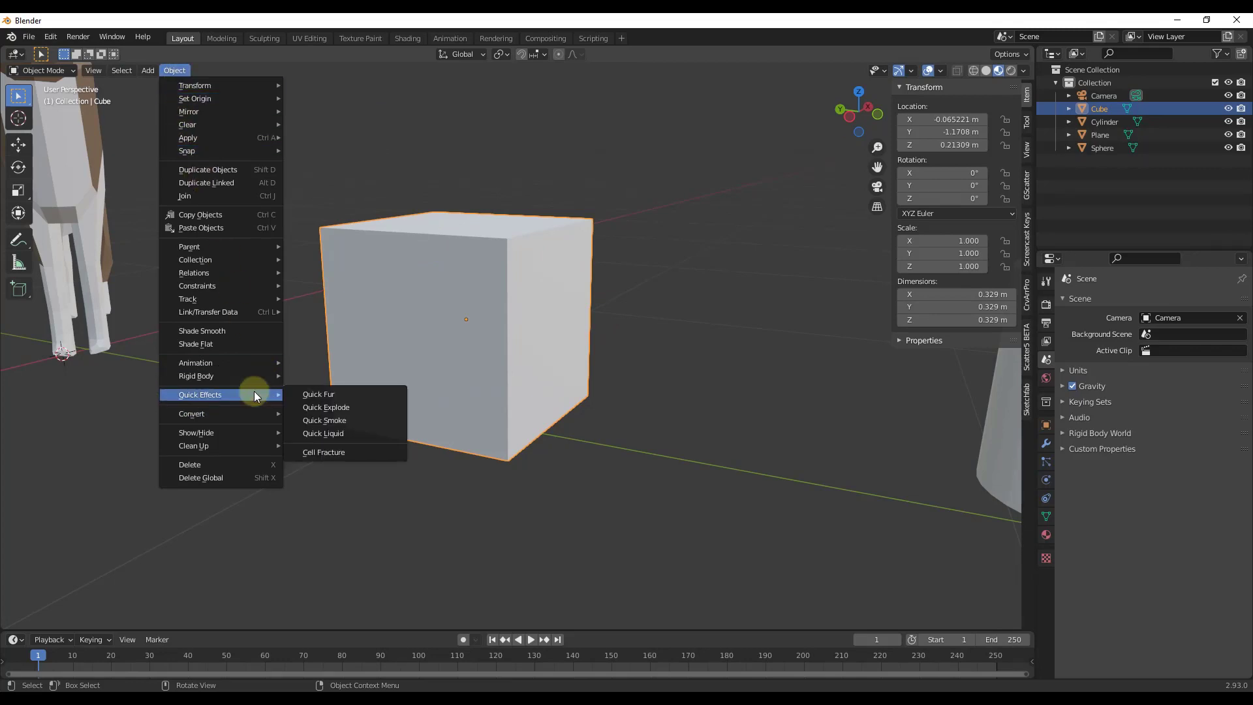
pyautogui.click(347, 453)
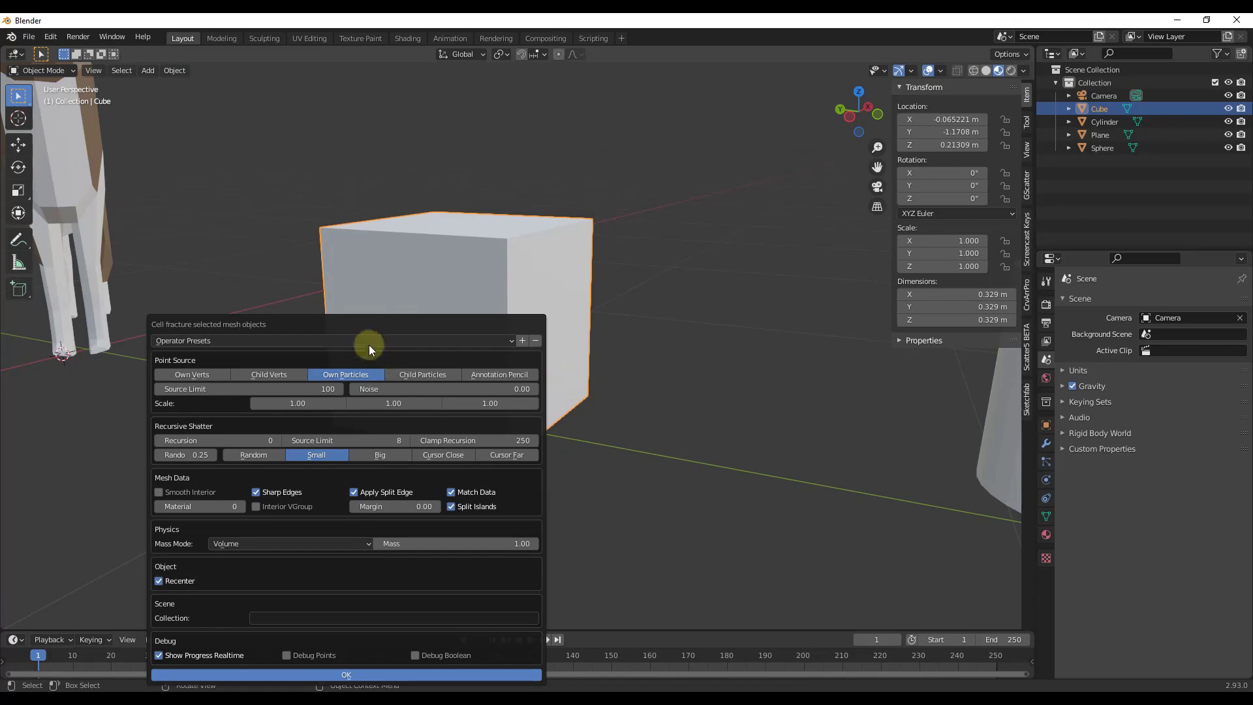
pyautogui.moveTo(355, 321); pyautogui.dragTo(840, 173)
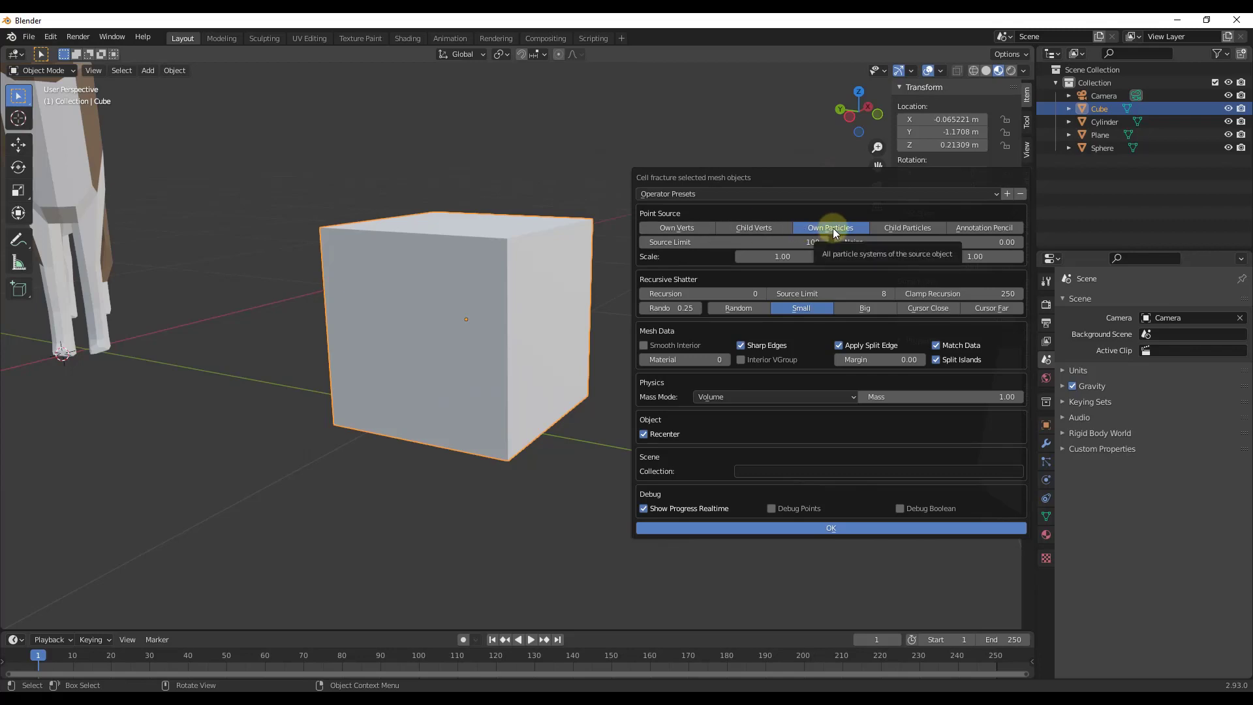
pyautogui.click(835, 528)
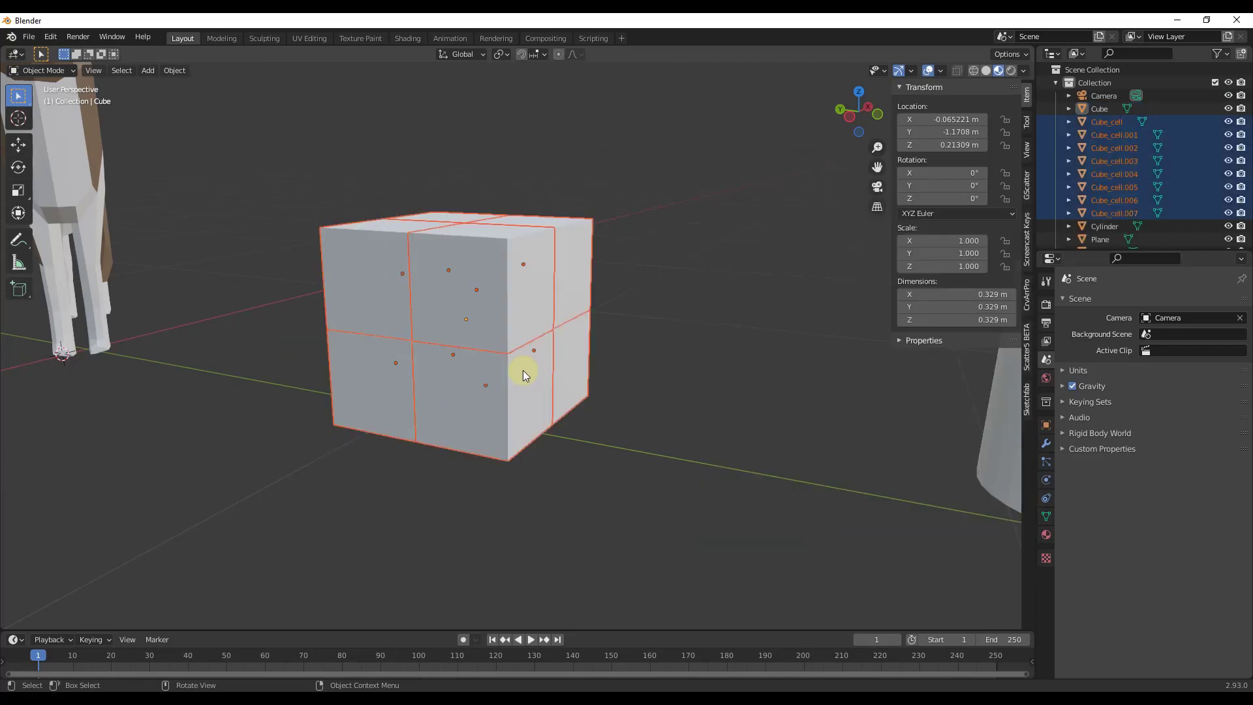
# Step: Move the upper corner fragment Cube_cell.005 away from the cube, and undo that move
pyautogui.moveTo(561, 308); pyautogui.dragTo(566, 264, button='middle')
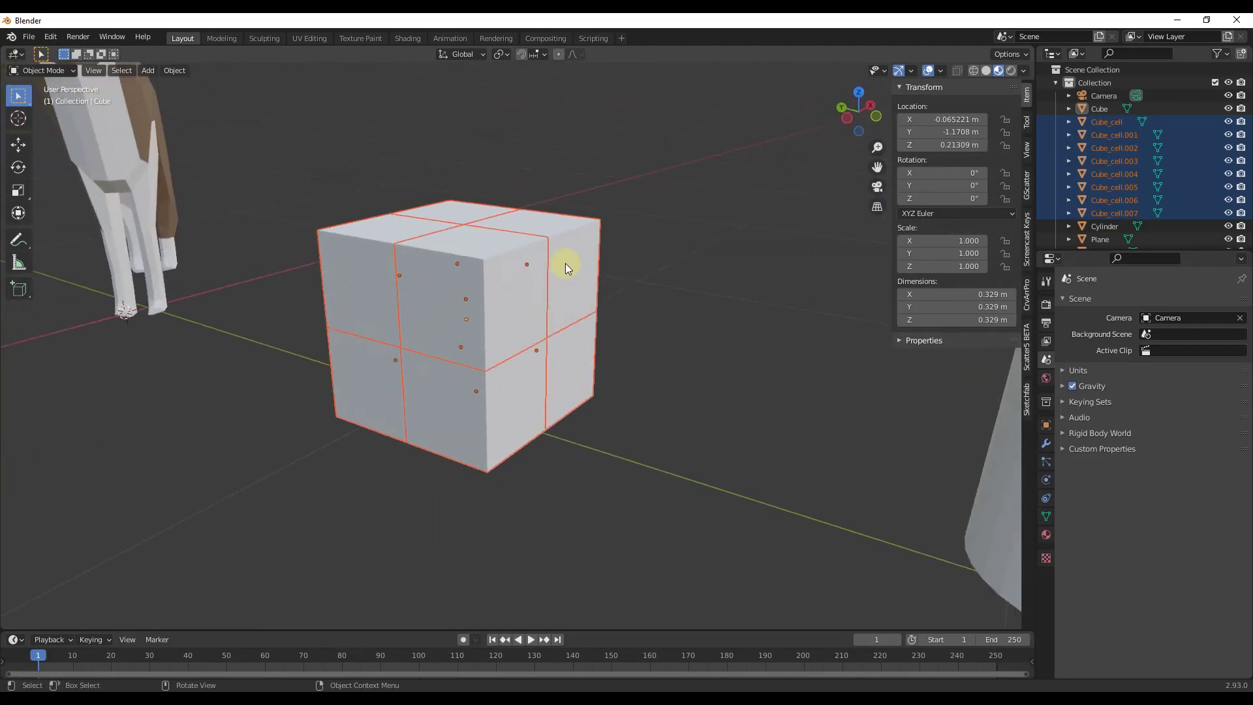
pyautogui.click(566, 264)
pyautogui.scroll(2, 566, 264)
pyautogui.press('g')
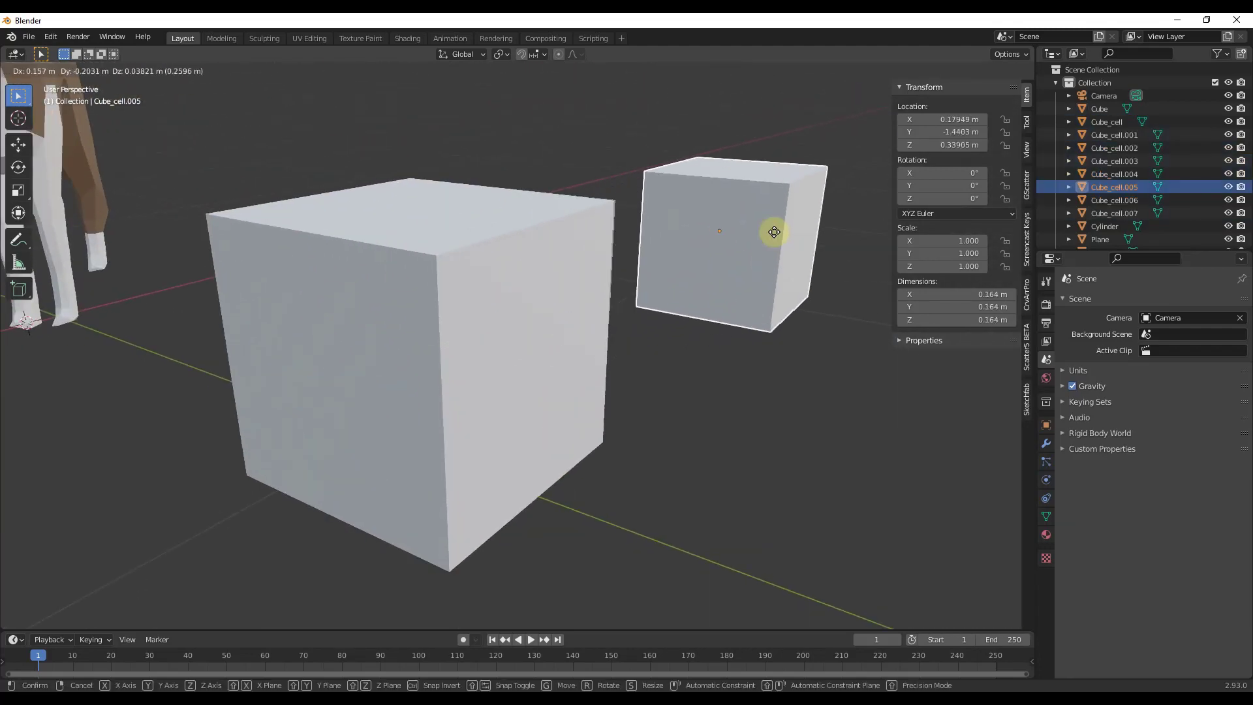
pyautogui.click(735, 232)
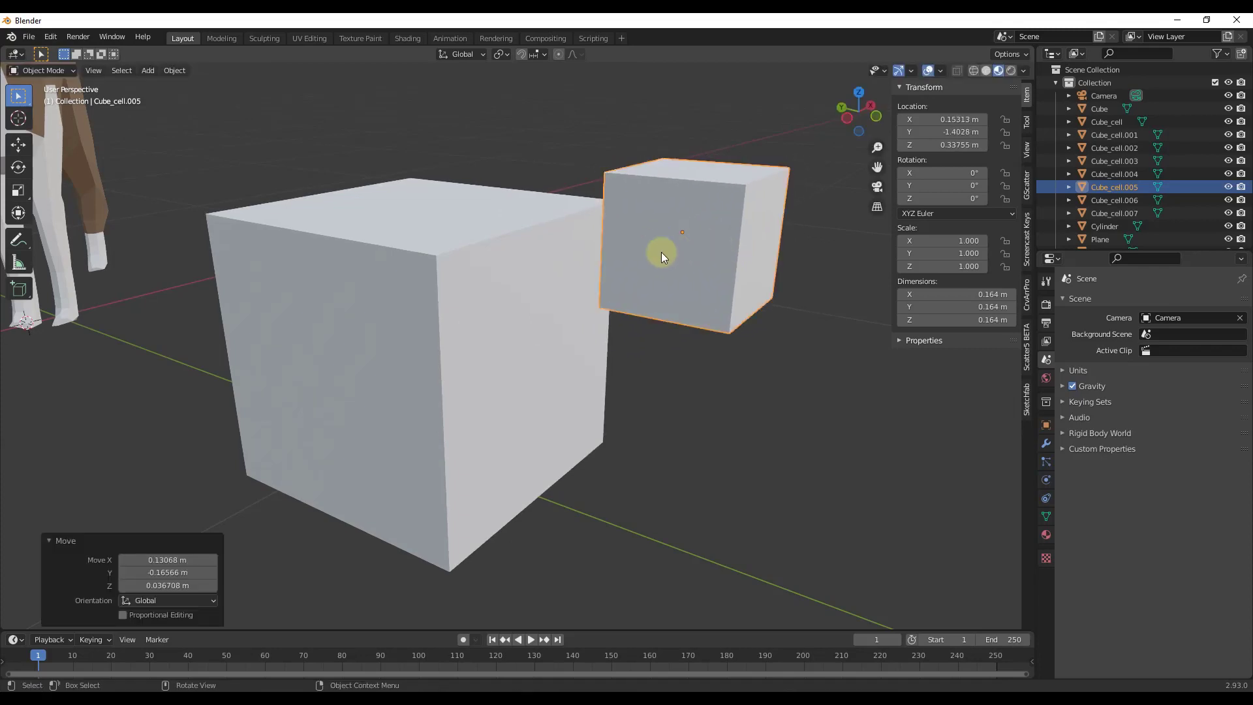
pyautogui.hotkey('ctrl', 'z')
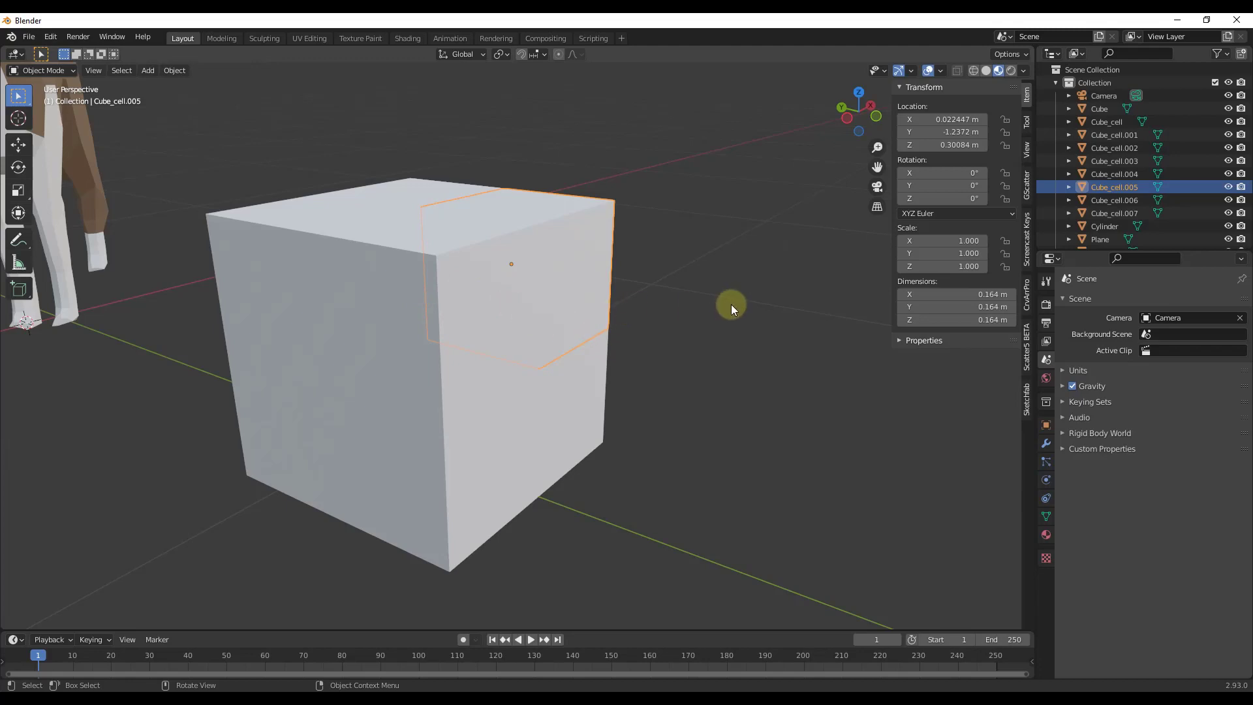
# Step: Move the front upper fragment Cube_cell.001 partly out of the cube
pyautogui.moveTo(731, 304); pyautogui.dragTo(535, 266, button='middle')
pyautogui.click(535, 266)
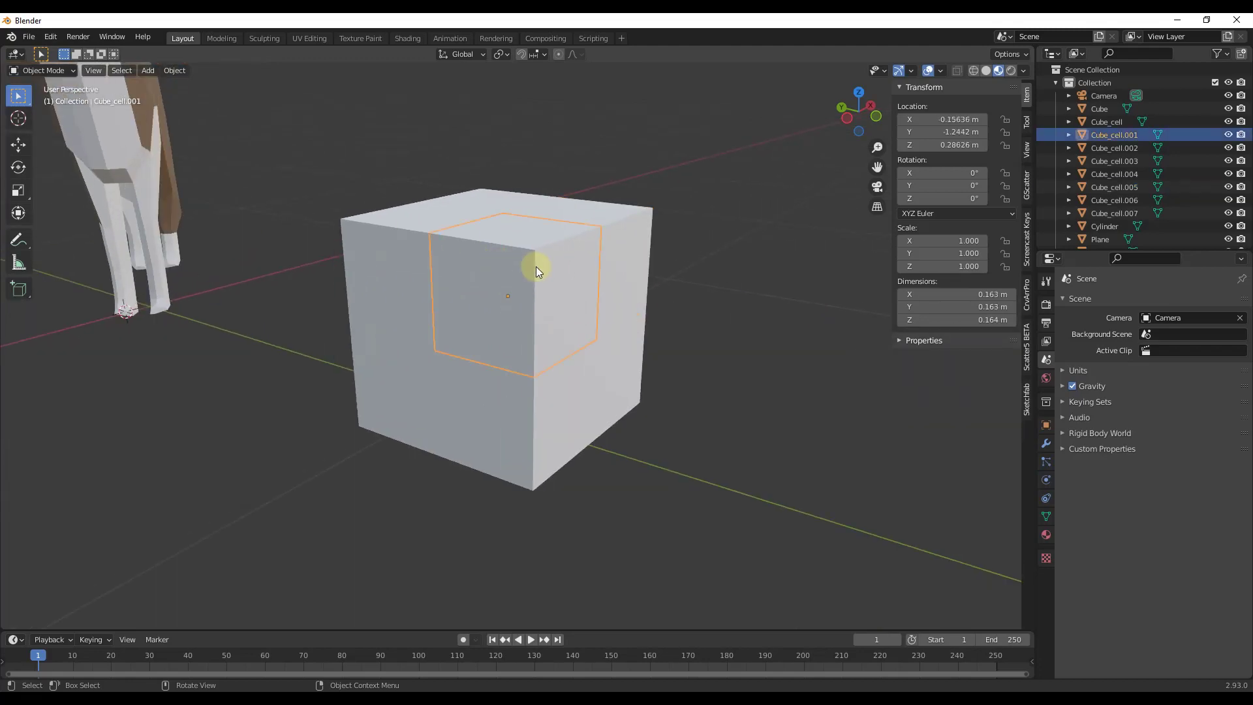
pyautogui.press('g')
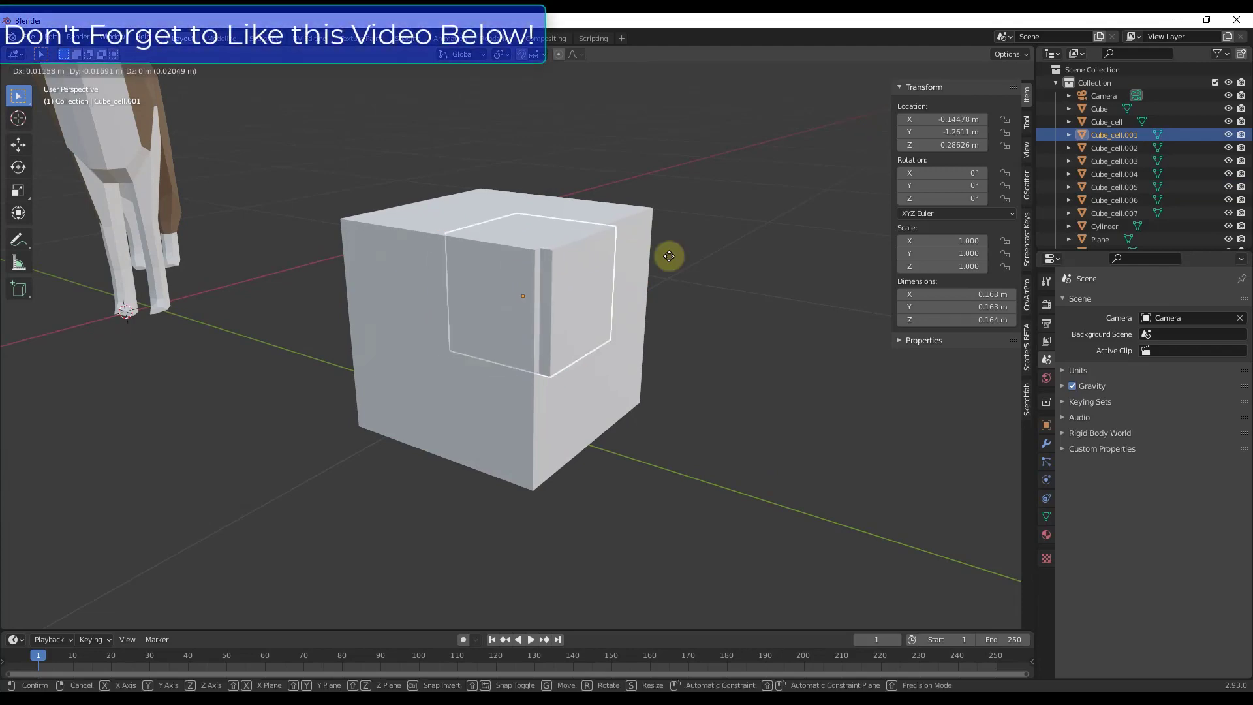
pyautogui.click(738, 265)
# Step: Try moving the original Cube object away from its fragments, and cancel the move
pyautogui.click(1105, 121)
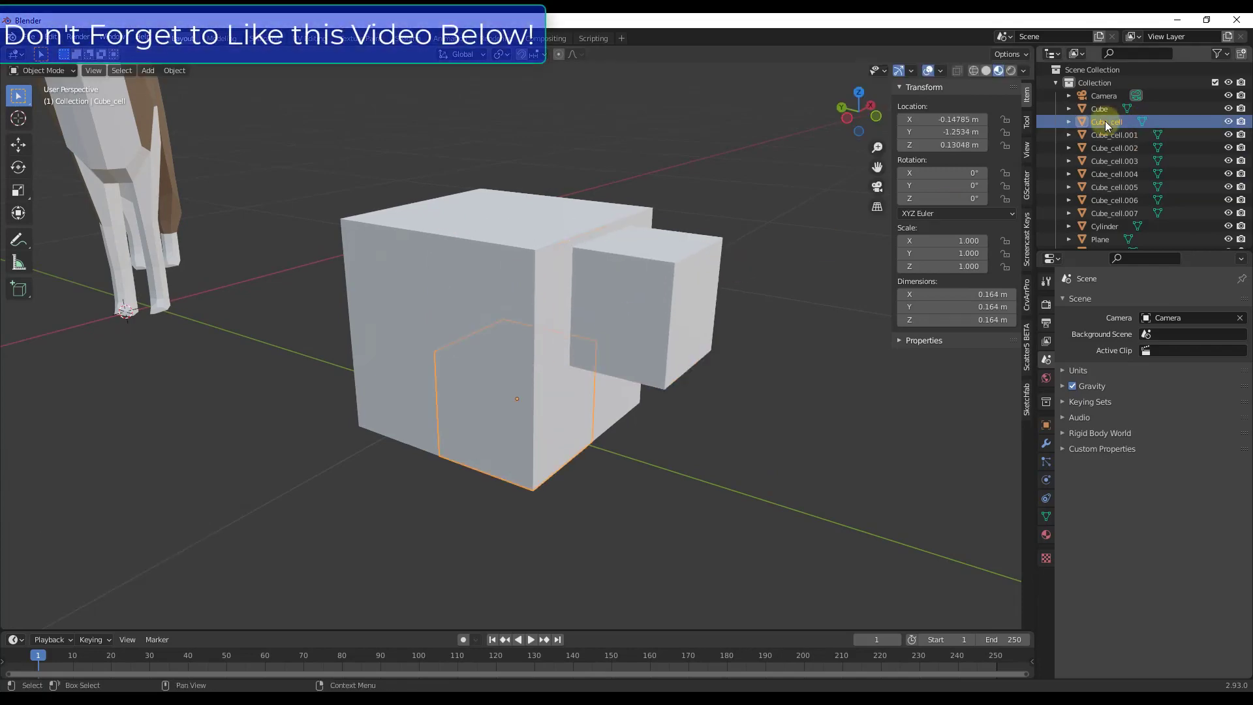
pyautogui.click(1100, 111)
pyautogui.press('g')
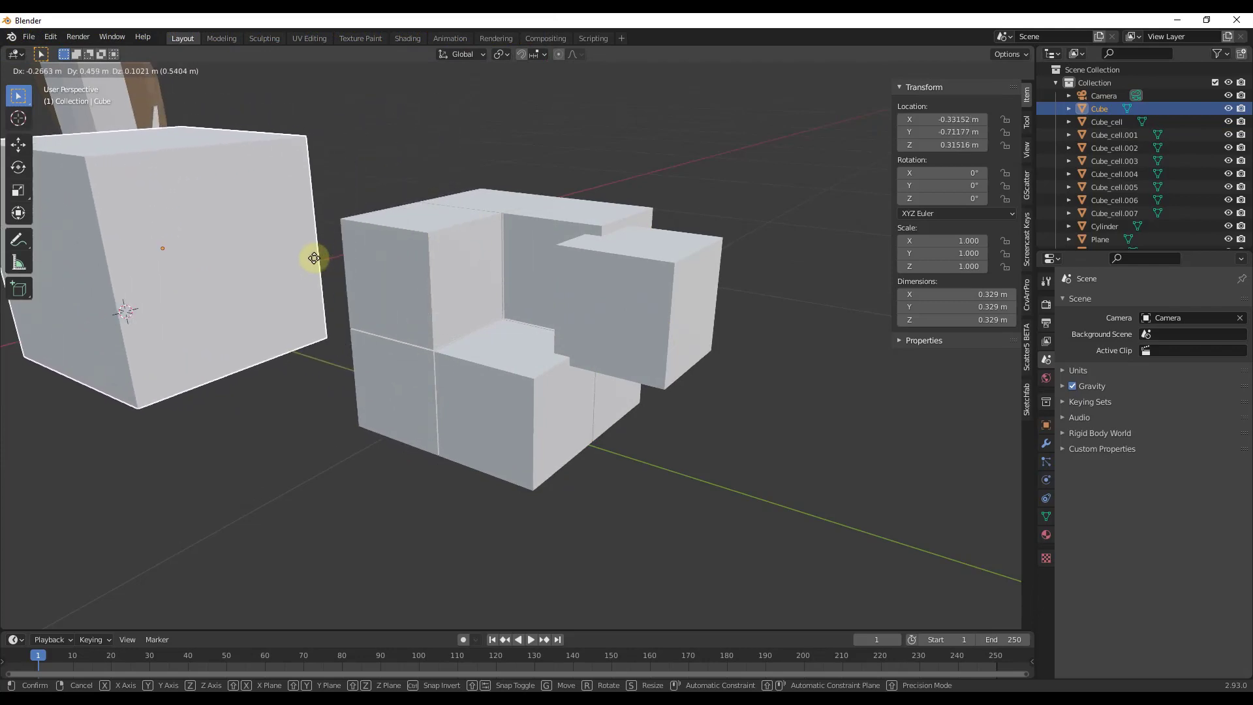
pyautogui.rightClick(314, 258)
# Step: Undo the fragment move and selections as well as the cell fracture of the cube
pyautogui.hotkey('ctrl', 'z')
pyautogui.hotkey('ctrl', 'z')
pyautogui.hotkey('ctrl', 'z')
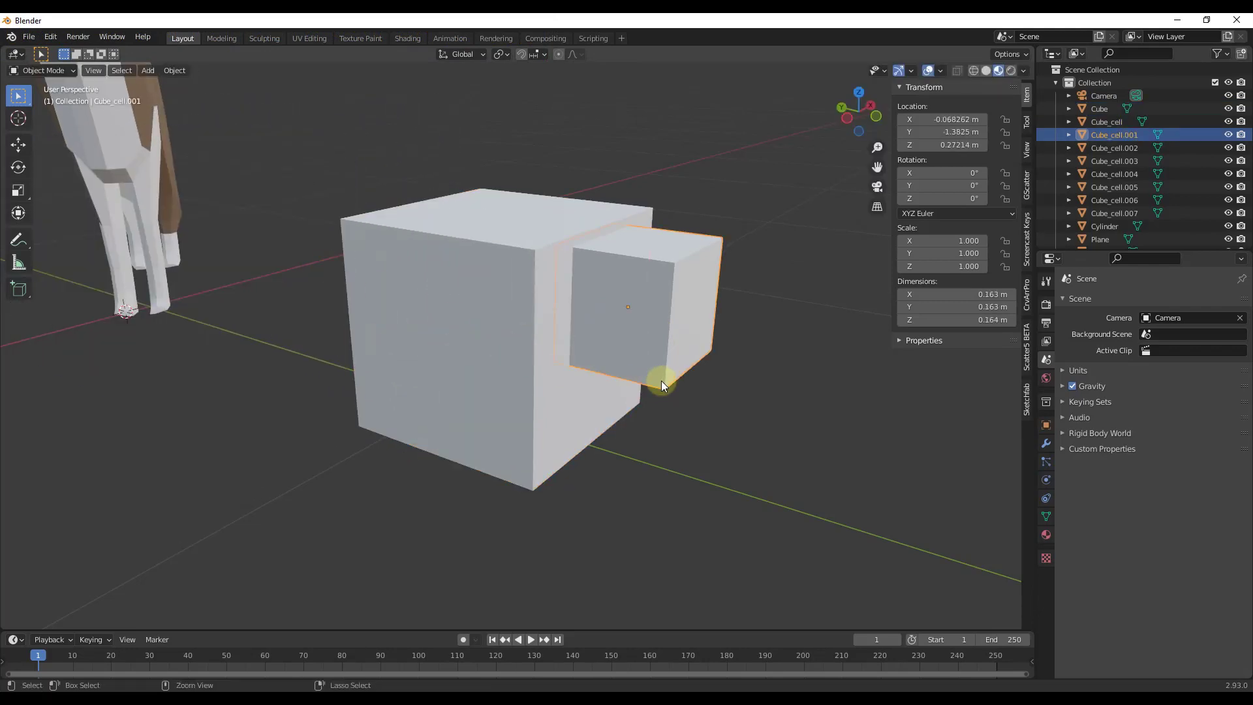
pyautogui.hotkey('ctrl', 'z')
pyautogui.hotkey('ctrl', 'z')
pyautogui.hotkey('ctrl', 'z')
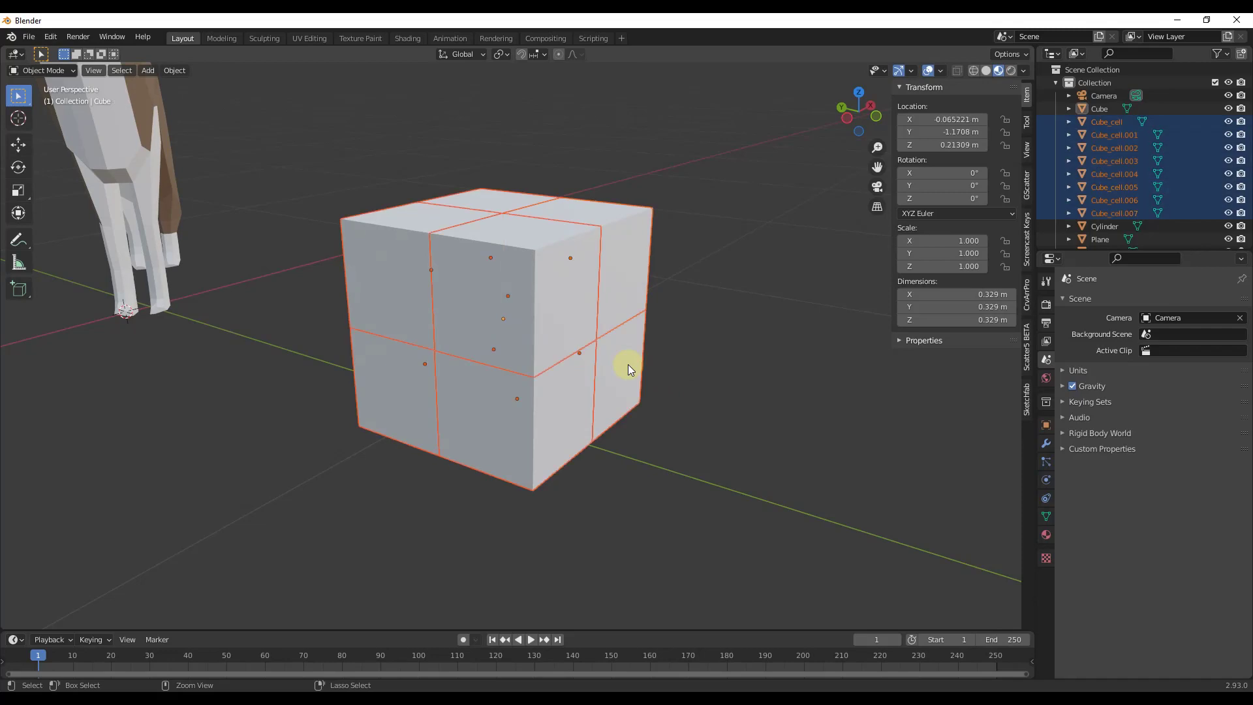
pyautogui.scroll(-2, 534, 278)
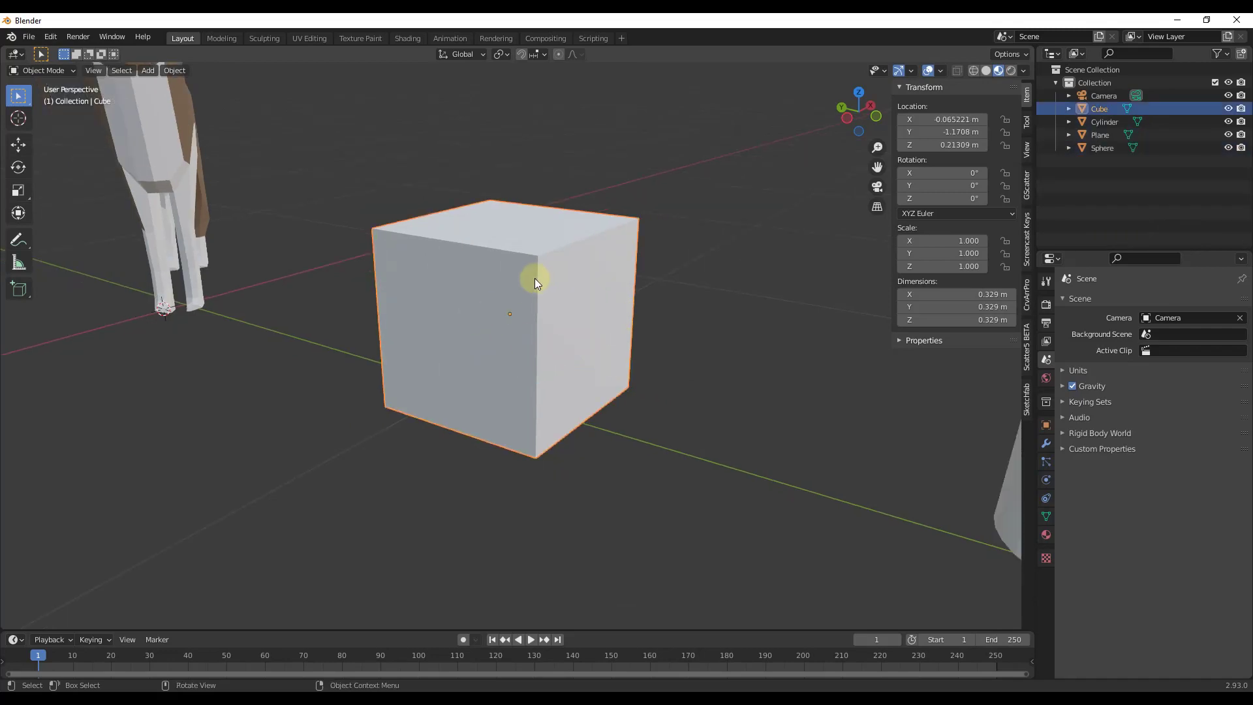
# Step: Apply Cell Fracture to the cube with Own Particles as the point source and Noise set to 0.5
pyautogui.scroll(2, 534, 278)
pyautogui.click(171, 69)
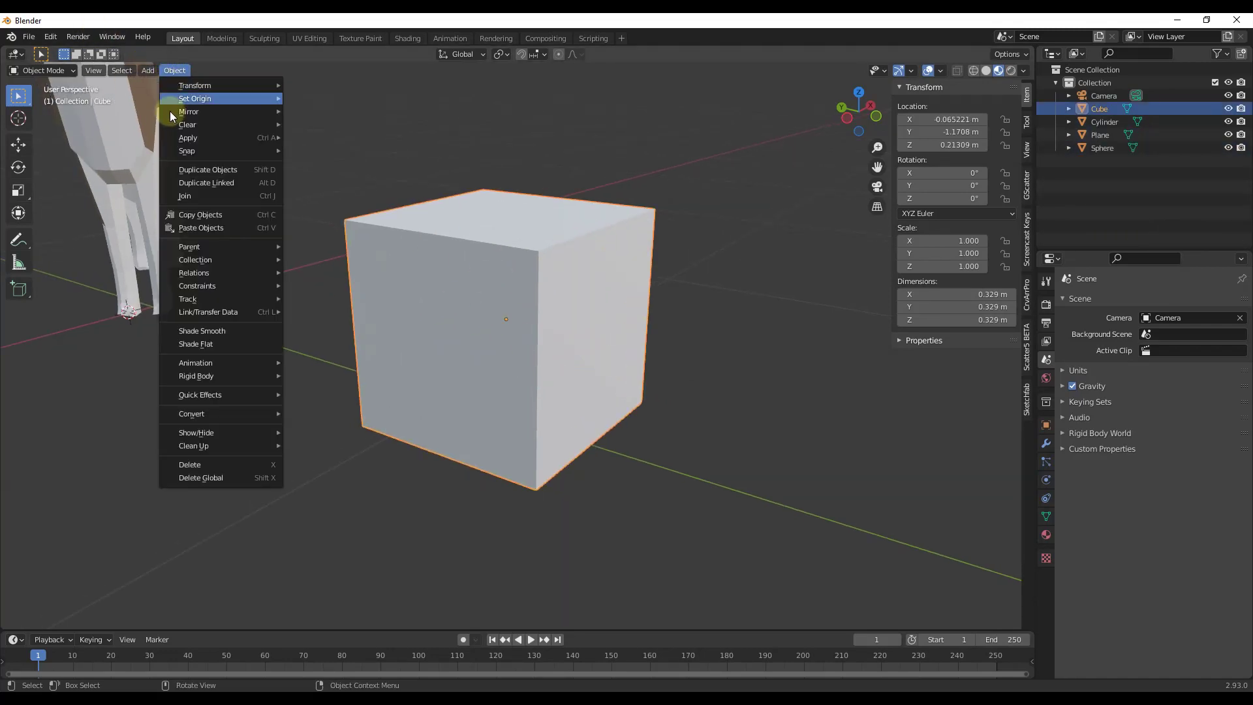
pyautogui.moveTo(206, 397)
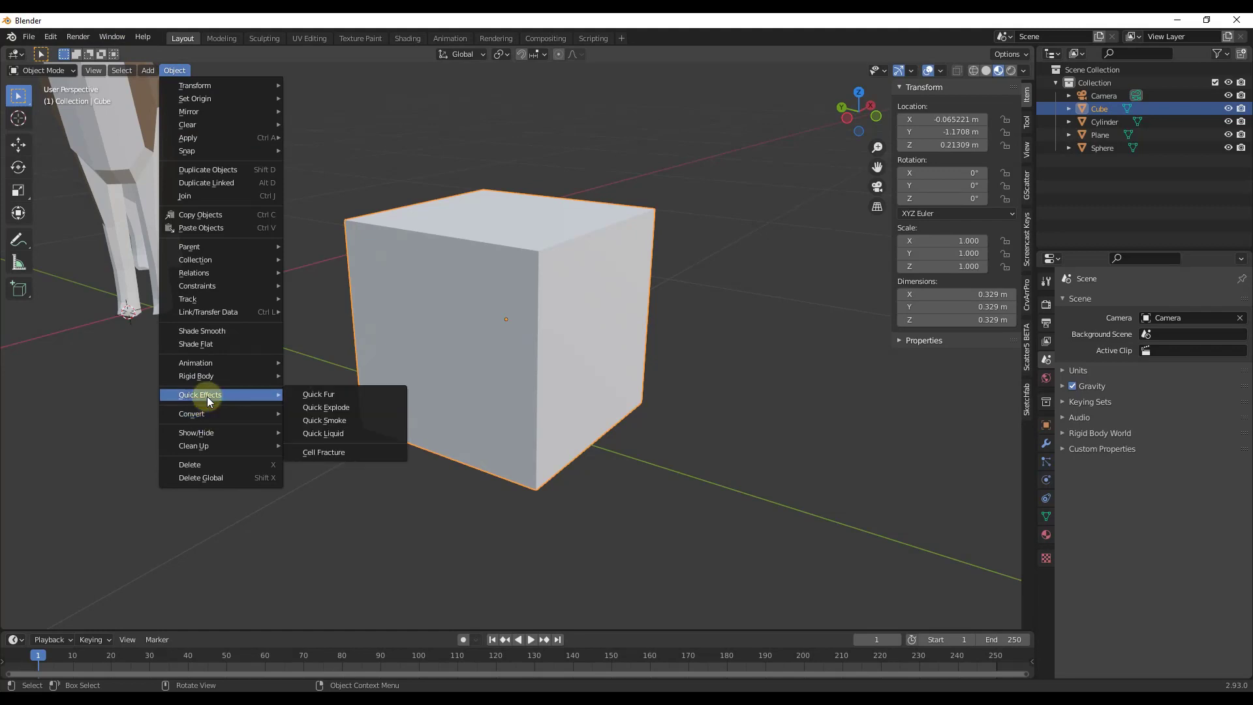
pyautogui.click(331, 454)
pyautogui.moveTo(369, 325); pyautogui.dragTo(902, 145)
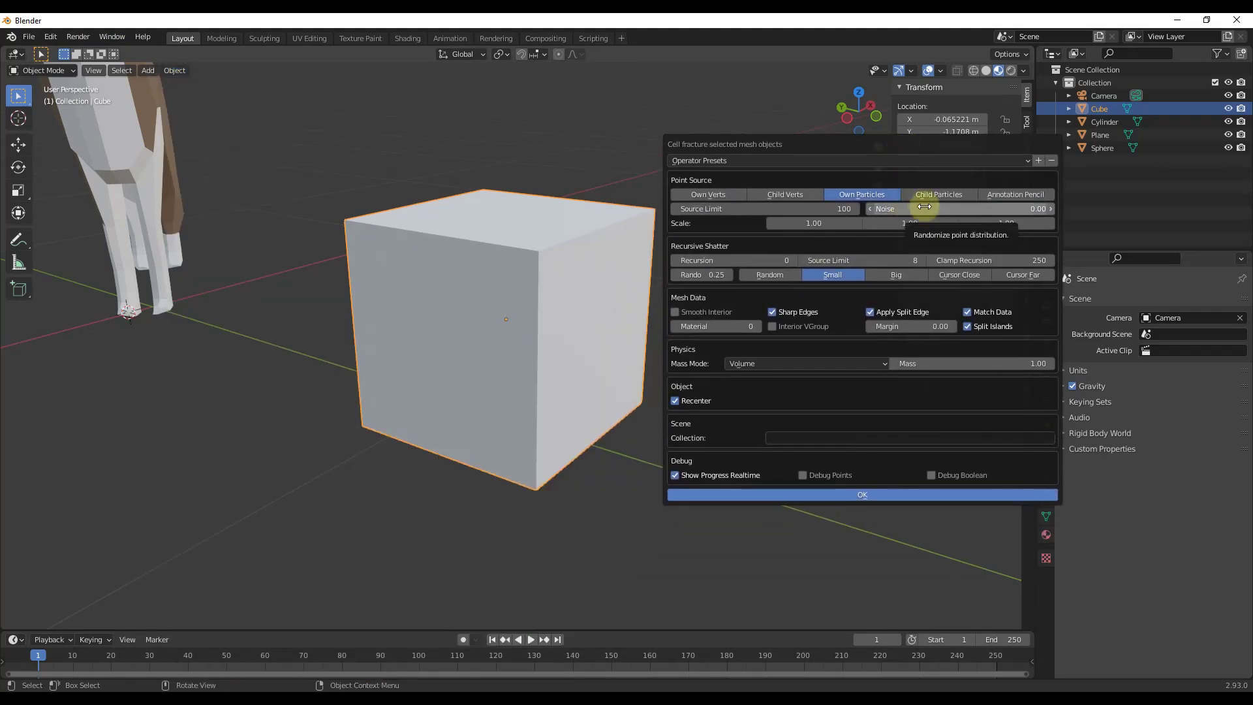
pyautogui.click(924, 206)
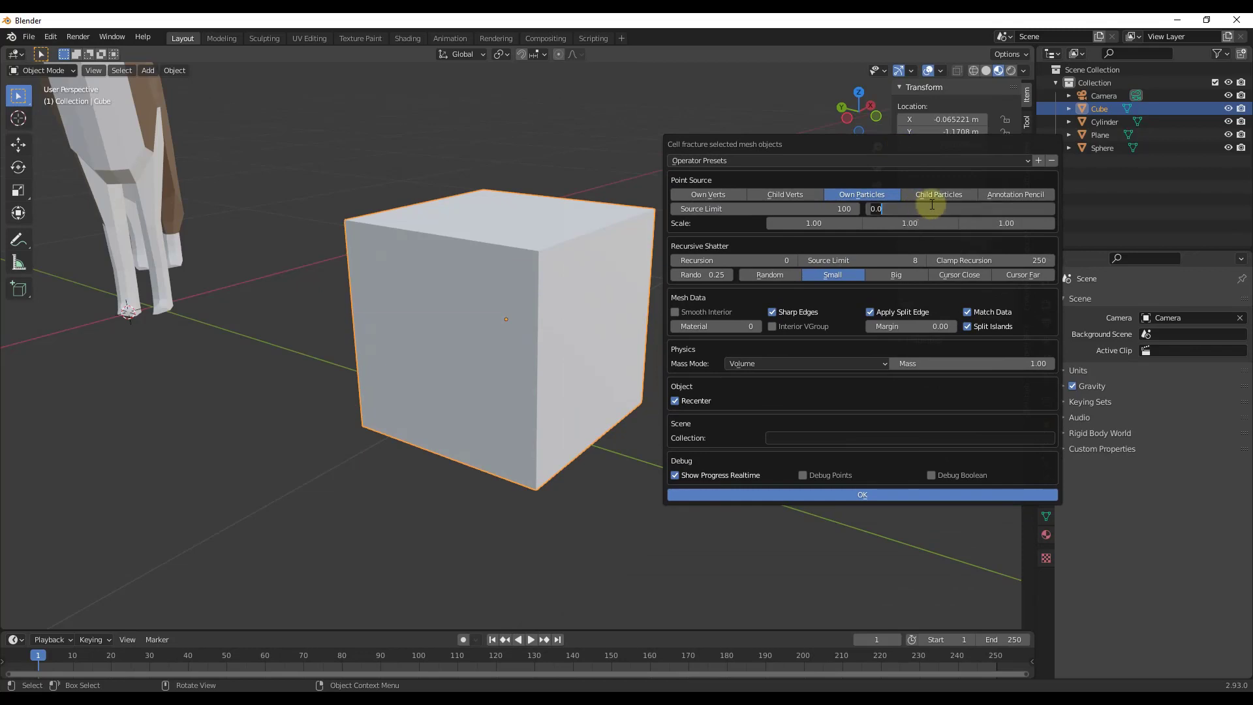
pyautogui.write('.5')
pyautogui.press('Return')
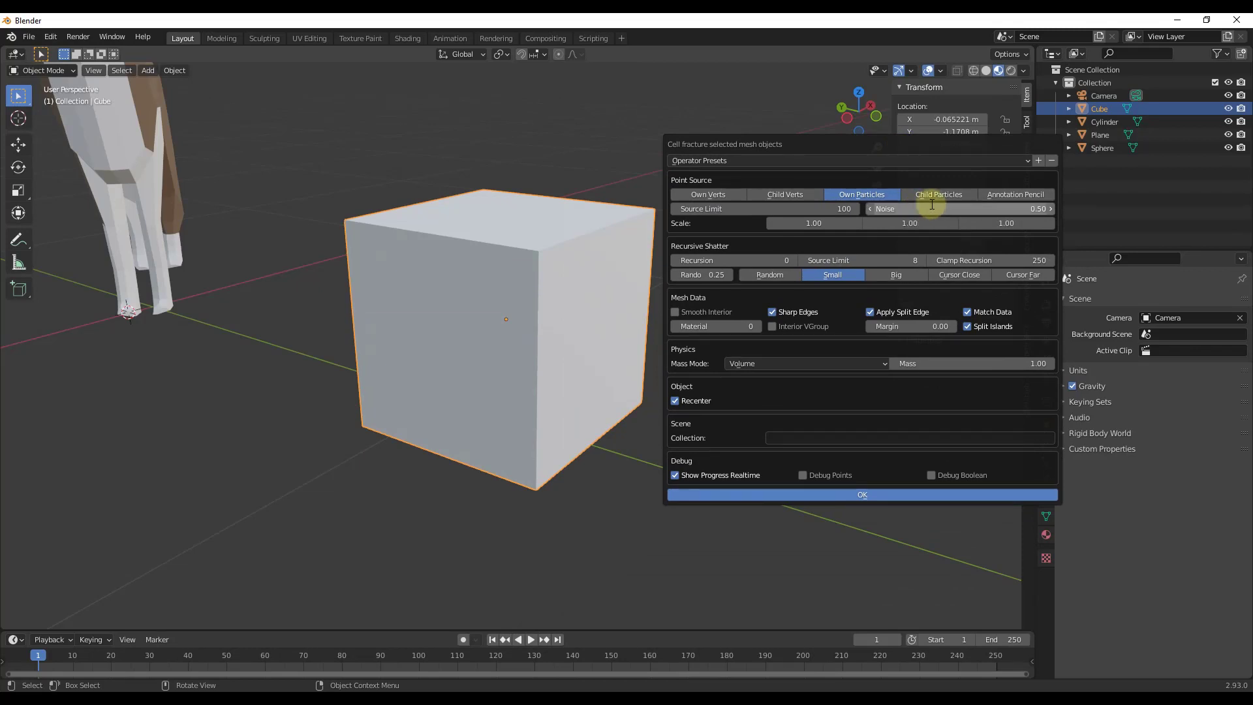
pyautogui.click(862, 496)
# Step: Inspect the irregular fragments around the cube, and undo the noise-based cell fracture
pyautogui.moveTo(498, 349); pyautogui.dragTo(514, 279, button='middle')
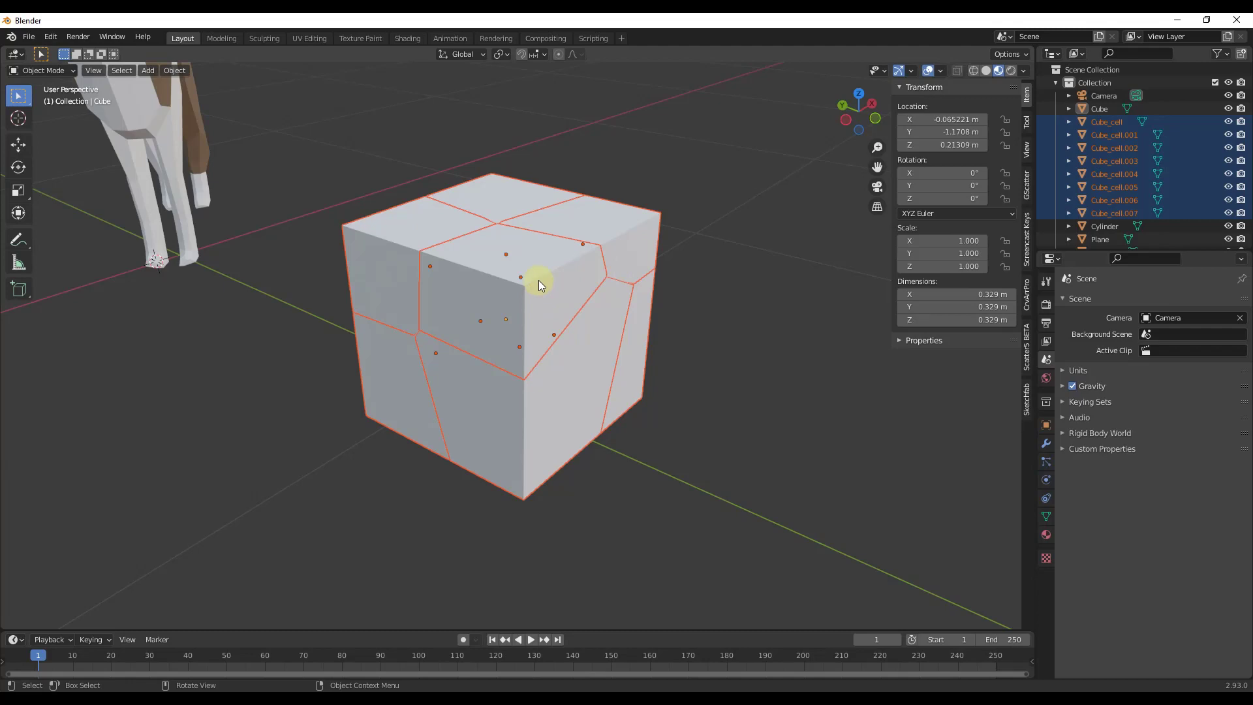
pyautogui.scroll(-3, 631, 303)
pyautogui.moveTo(632, 303); pyautogui.dragTo(638, 287, button='middle')
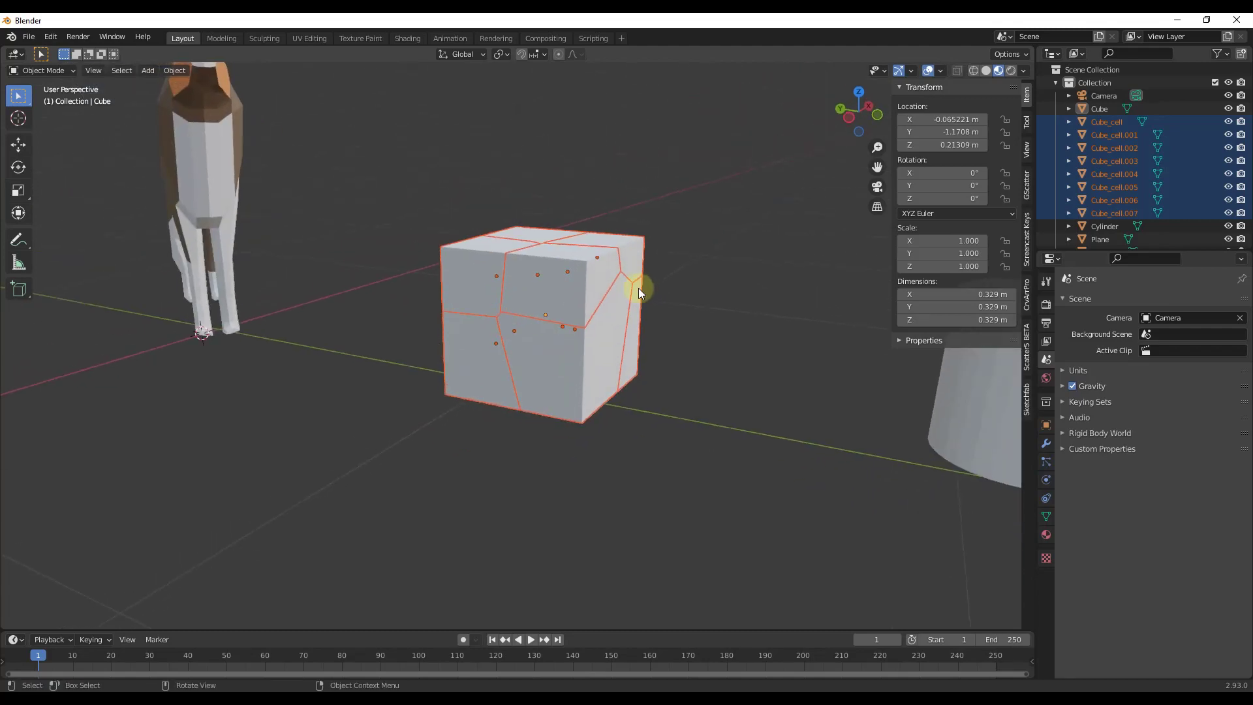
pyautogui.hotkey('ctrl', 'z')
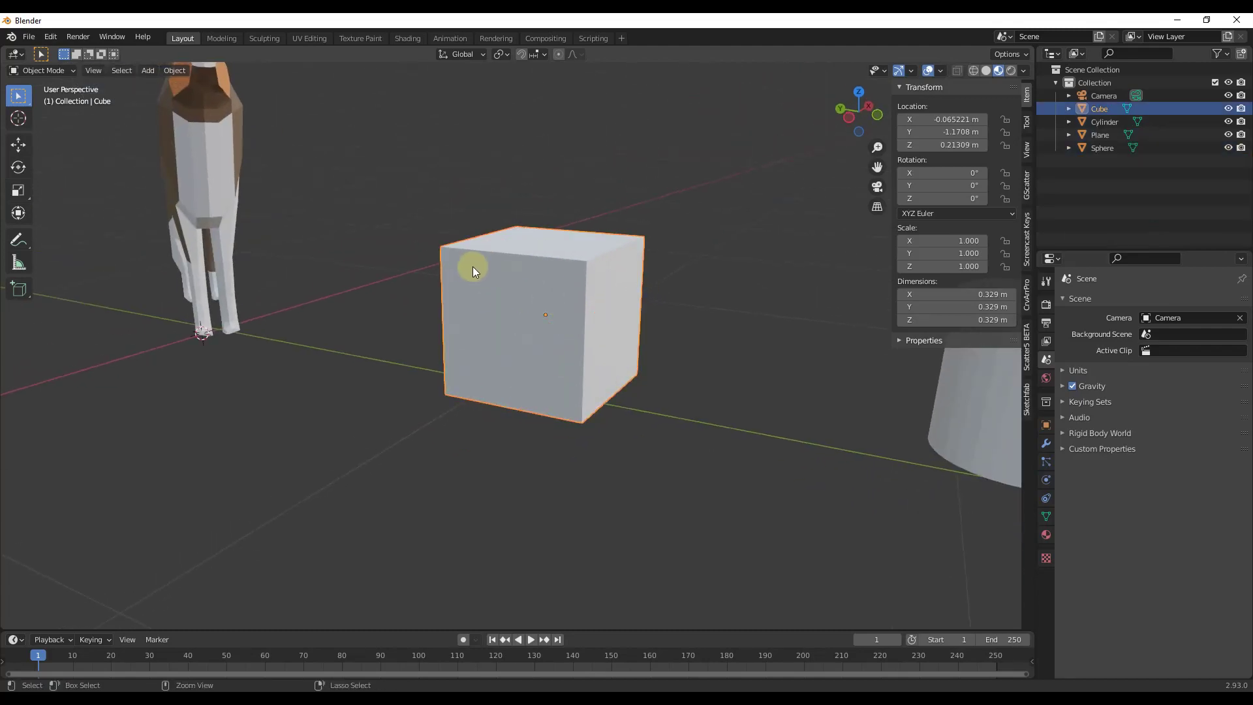
# Step: Apply Cell Fracture to the cube with Own Particles as the point source, Source Limit 100 and Noise 0.5
pyautogui.click(174, 70)
pyautogui.moveTo(214, 395)
pyautogui.click(310, 450)
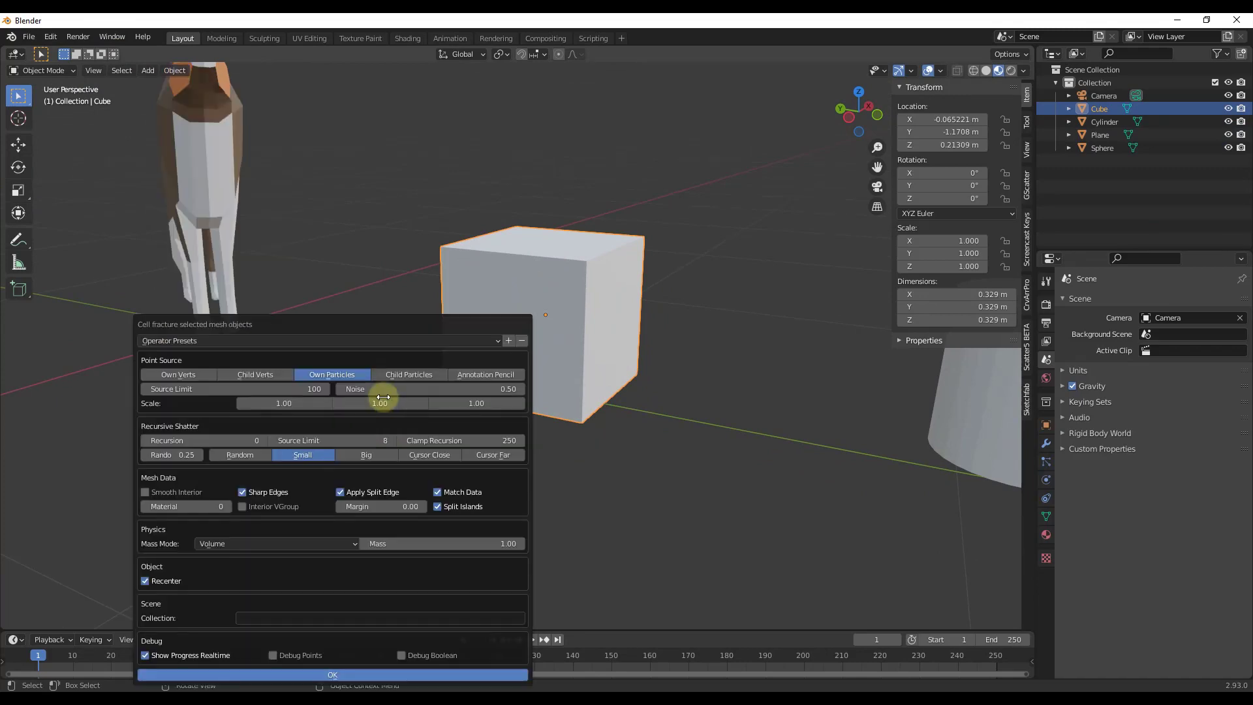
pyautogui.click(347, 674)
pyautogui.moveTo(582, 299)
pyautogui.mouseDown(button='middle')
pyautogui.moveTo(686, 290)
pyautogui.moveTo(565, 294)
pyautogui.mouseUp(button='middle')
pyautogui.scroll(-3, 525, 283)
pyautogui.scroll(2, 609, 293)
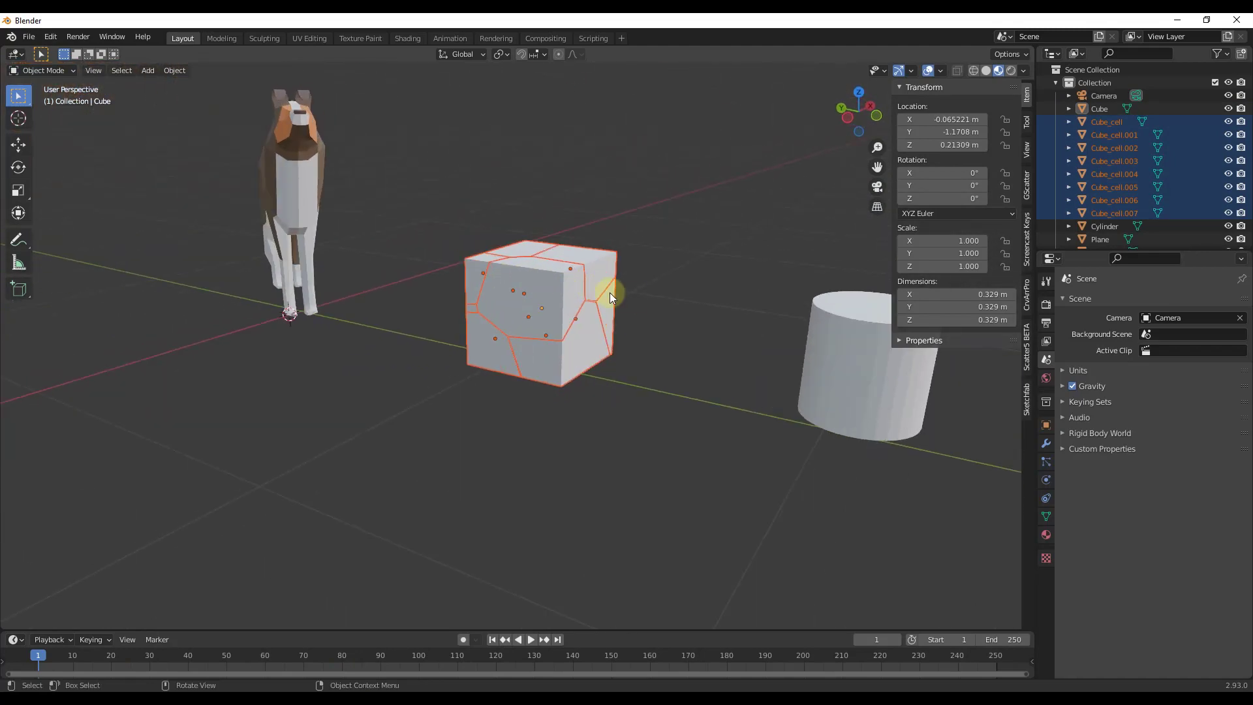
# Step: Apply Cell Fracture to the cylinder with Own Particles as the point source, Source Limit 100 and Noise 0
pyautogui.scroll(-2, 730, 318)
pyautogui.keyDown('shift'); pyautogui.moveTo(731, 319); pyautogui.dragTo(757, 339, button='middle'); pyautogui.keyUp('shift')
pyautogui.click(605, 311)
pyautogui.scroll(3, 601, 326)
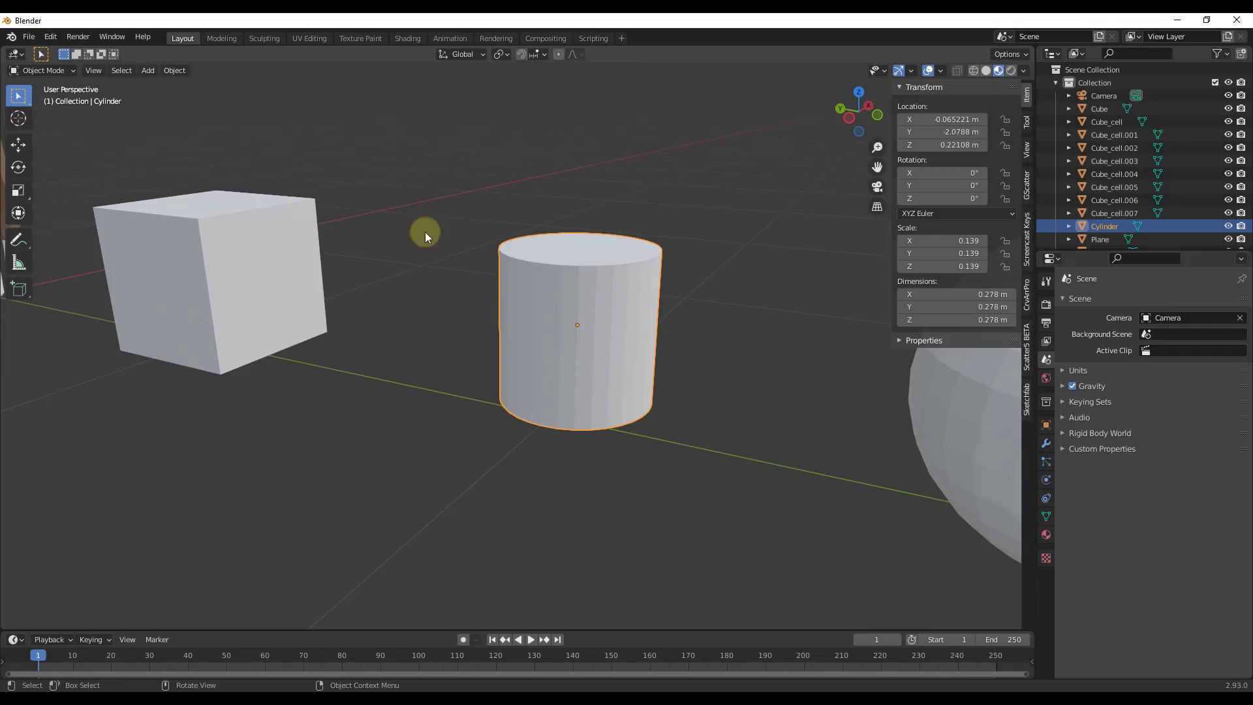
pyautogui.click(173, 70)
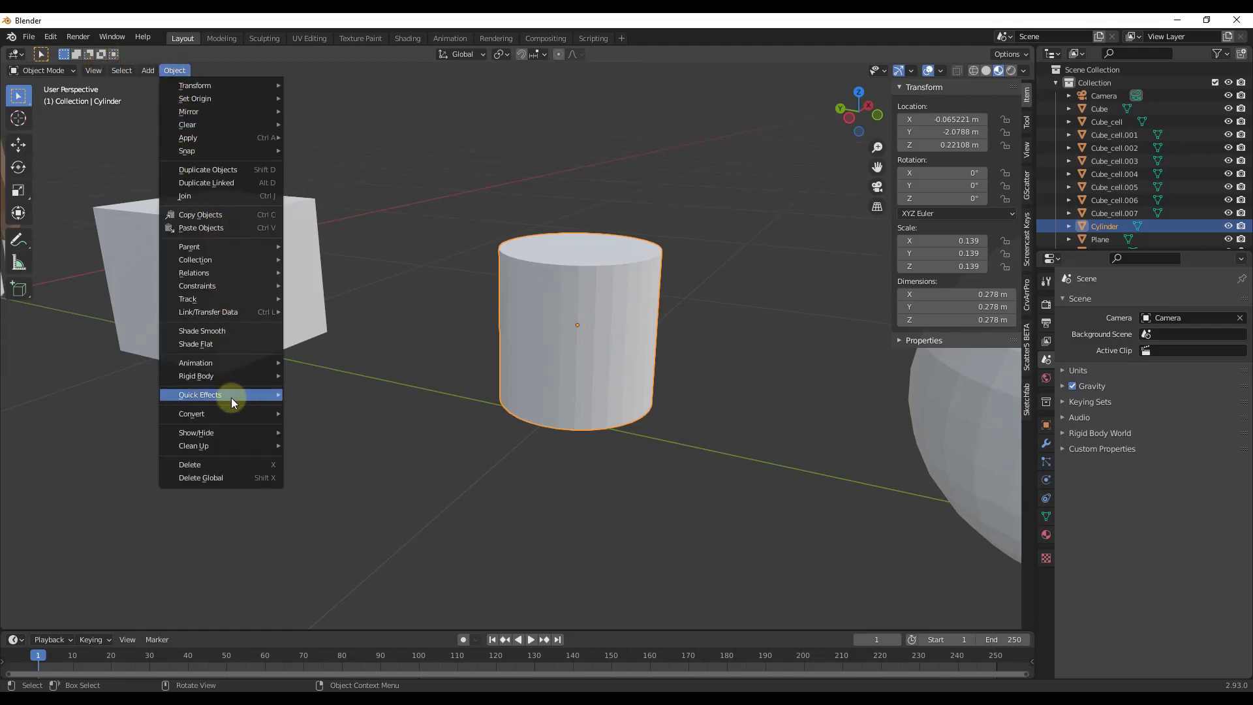
pyautogui.moveTo(229, 397)
pyautogui.click(324, 452)
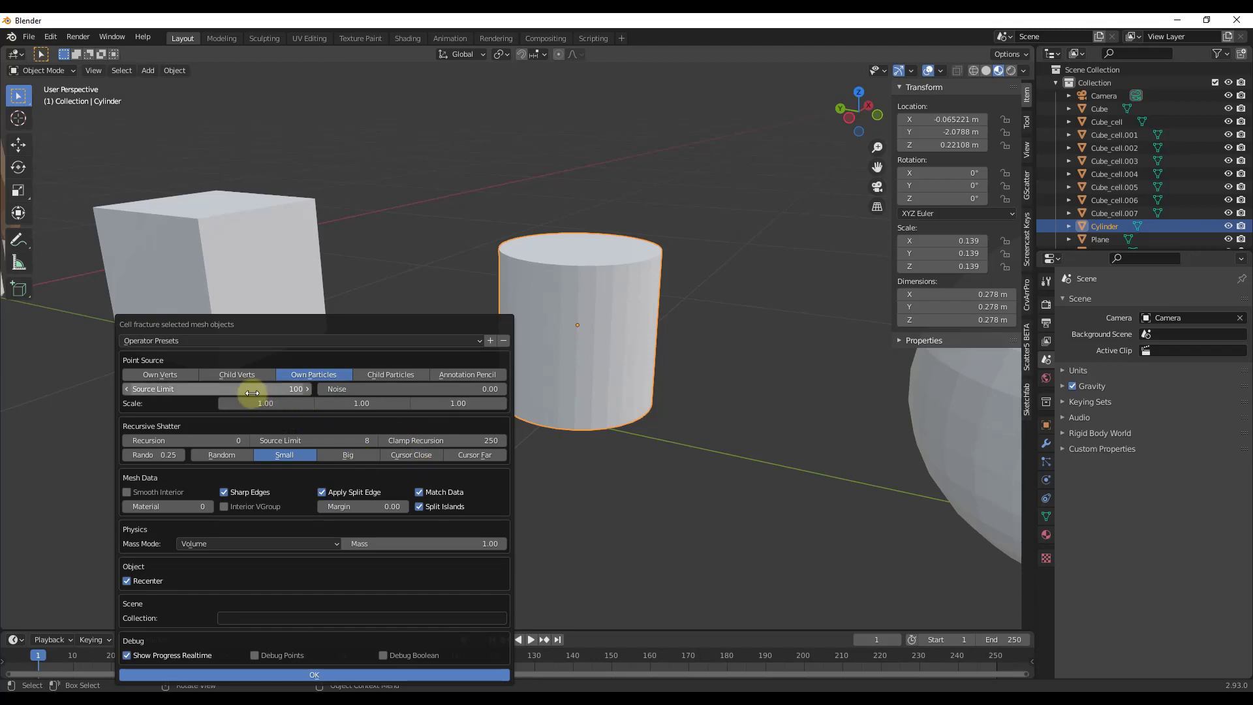
pyautogui.click(319, 674)
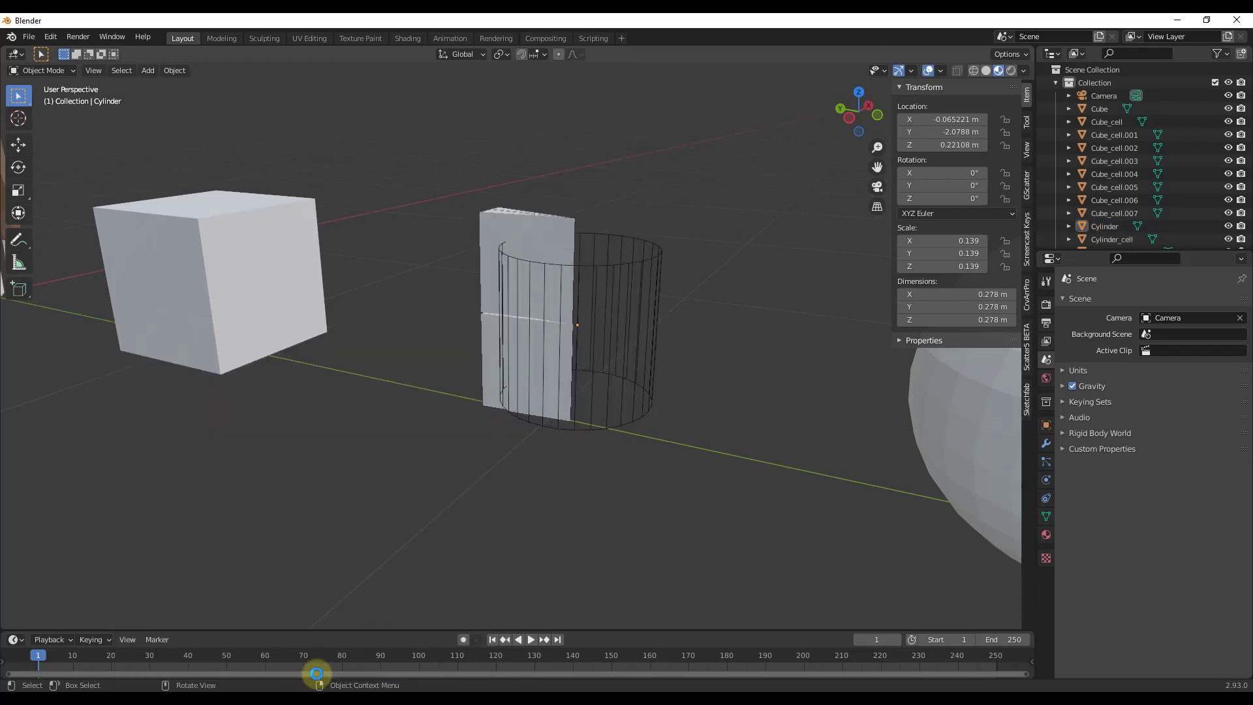
# Step: Select individual fragments near the top of the cylinder, try to move one upward, and cancel the move
pyautogui.click(582, 273)
pyautogui.scroll(5, 568, 277)
pyautogui.click(556, 267)
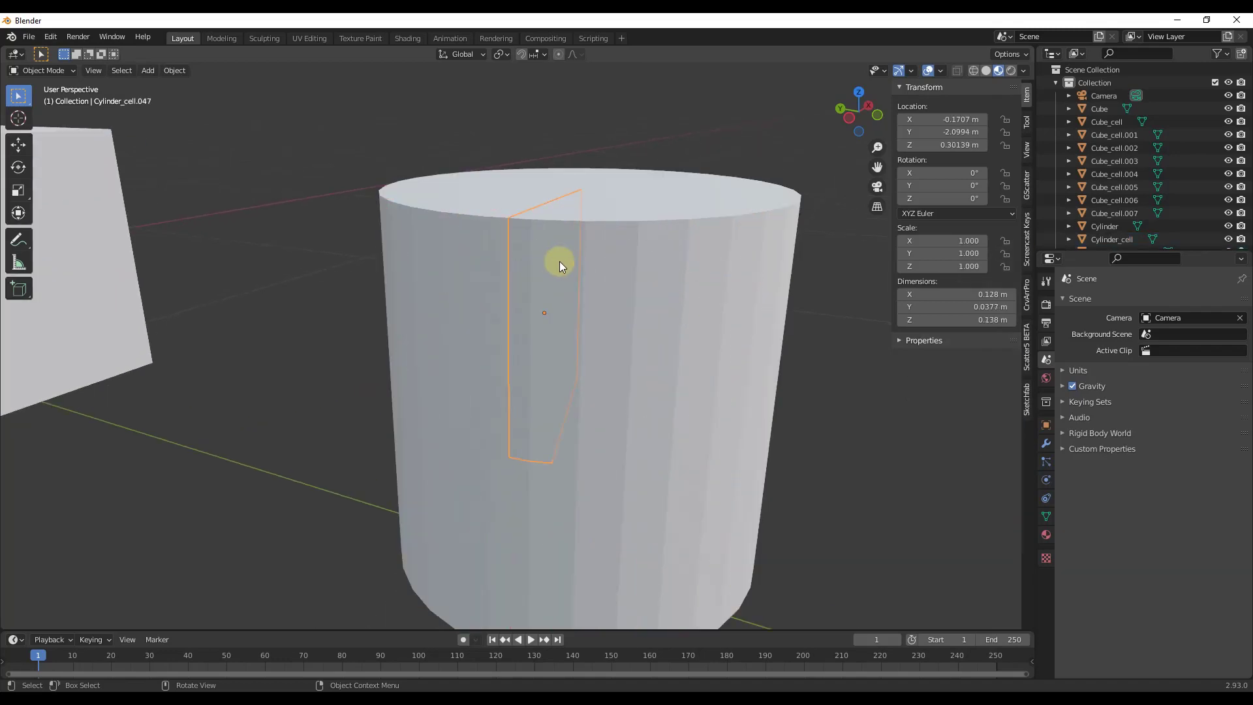
pyautogui.click(600, 272)
pyautogui.click(609, 276)
pyautogui.press('g')
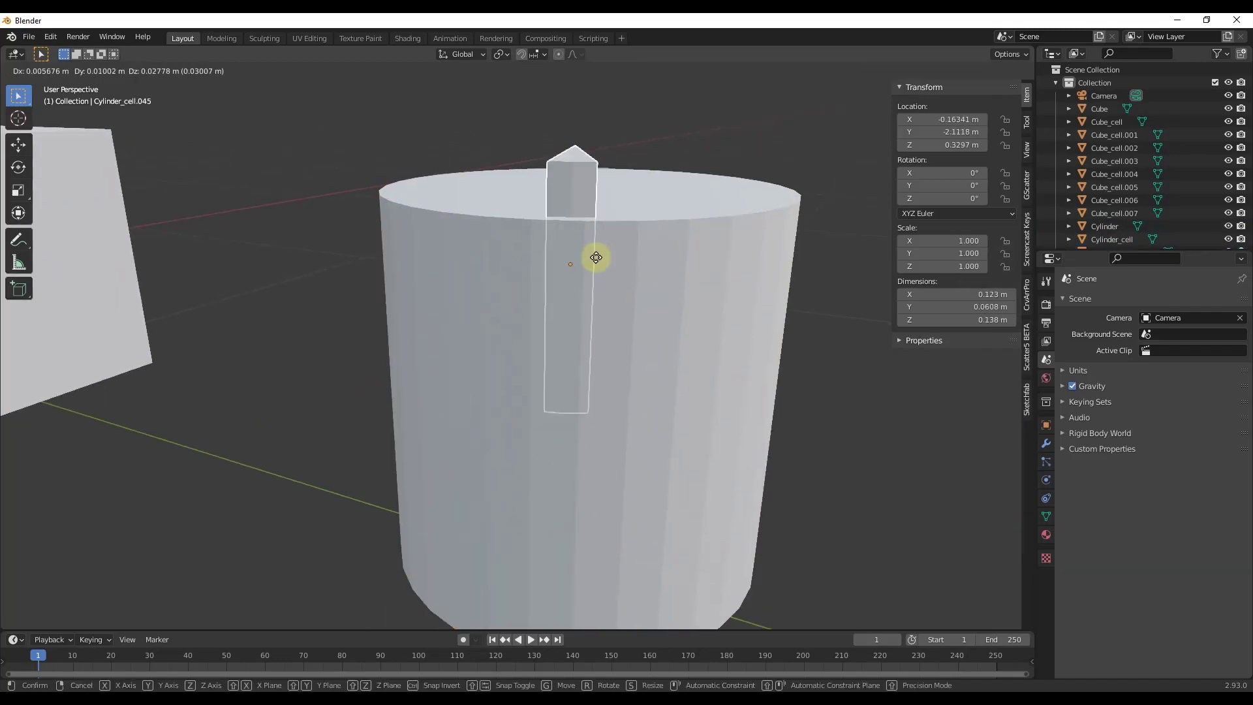
pyautogui.rightClick(608, 244)
# Step: Check the cylinder's fragments against the original object, and undo the zero-noise cell fracture of the cylinder
pyautogui.scroll(-5, 616, 255)
pyautogui.click(652, 273)
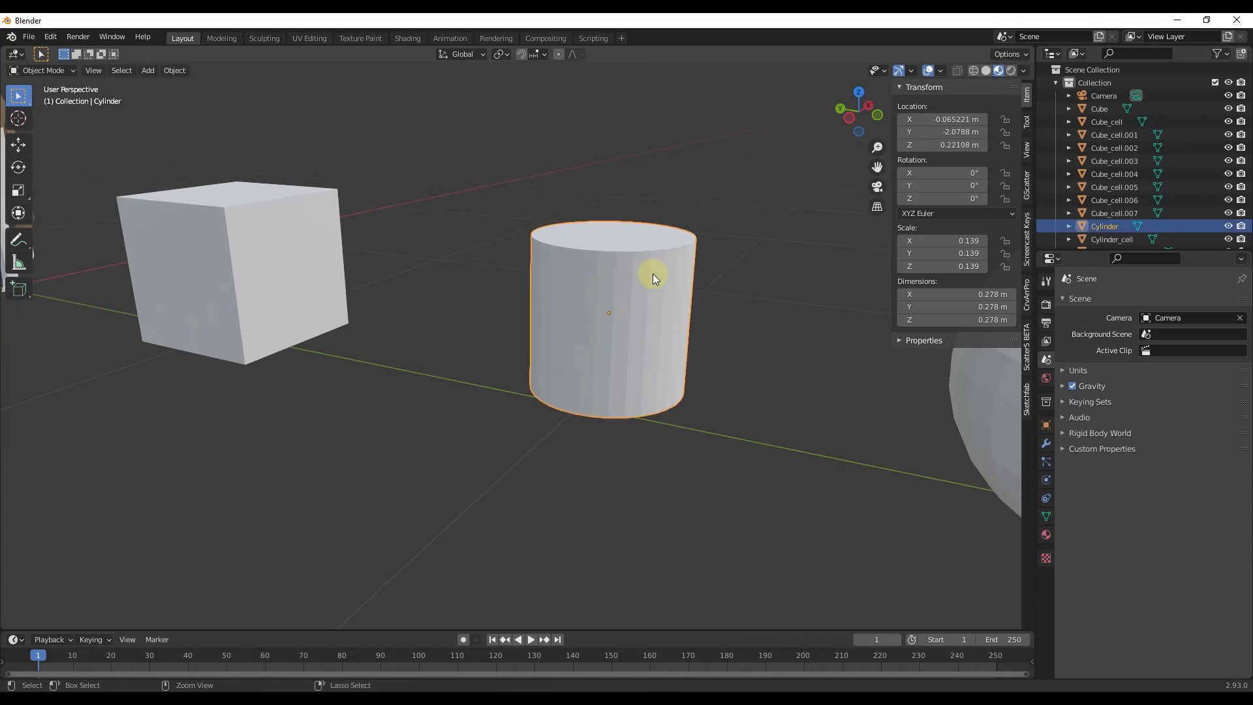
pyautogui.click(621, 301)
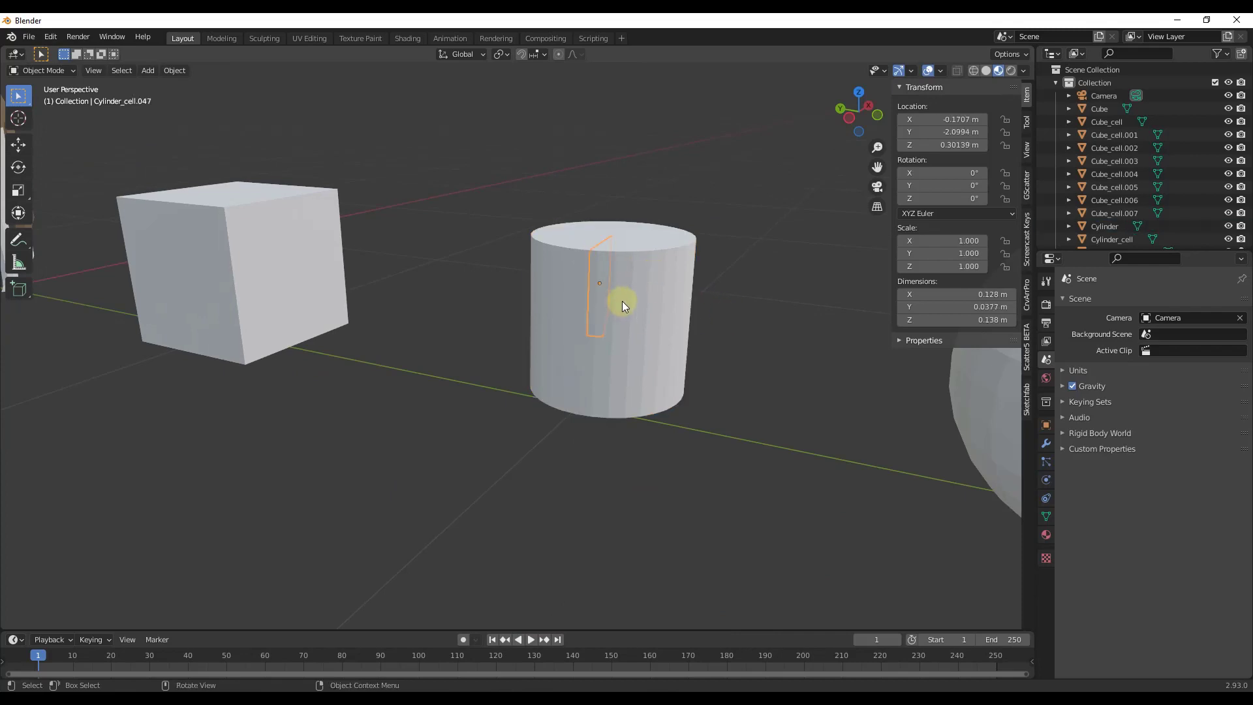
pyautogui.click(621, 300)
pyautogui.click(623, 299)
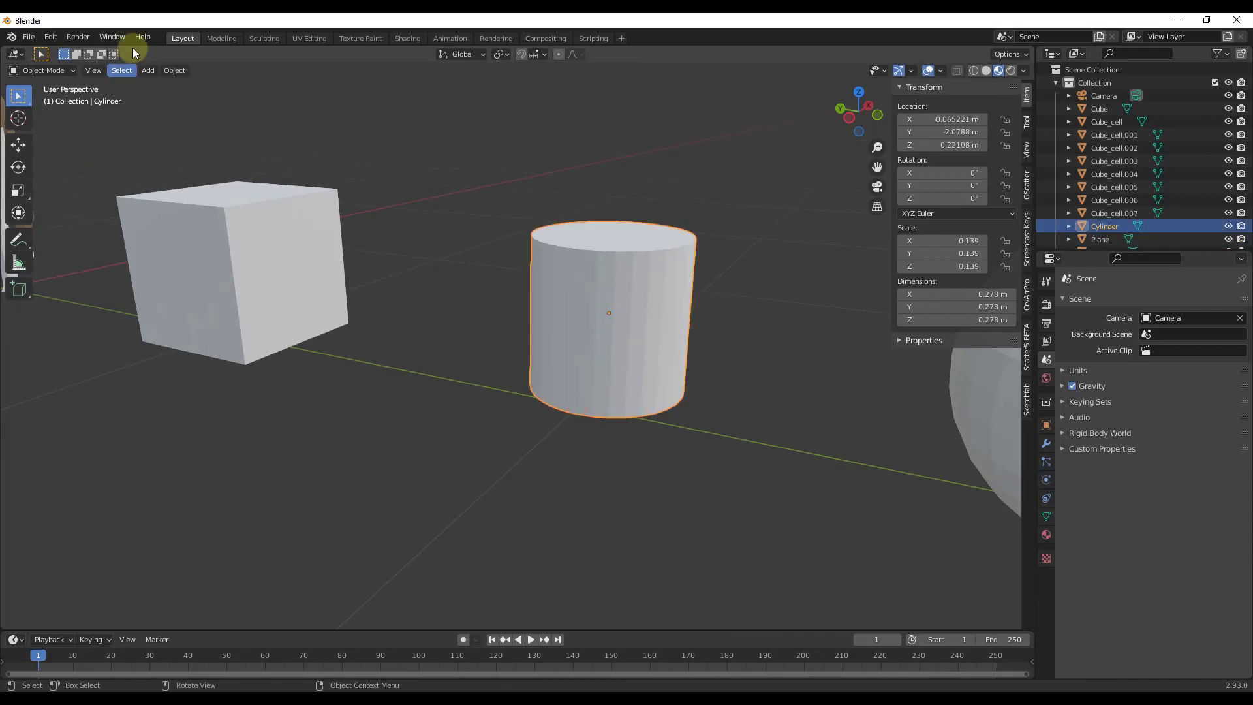
# Step: Apply Cell Fracture to the cylinder with Own Particles, Source Limit 100 and an increased Noise amount
pyautogui.click(174, 70)
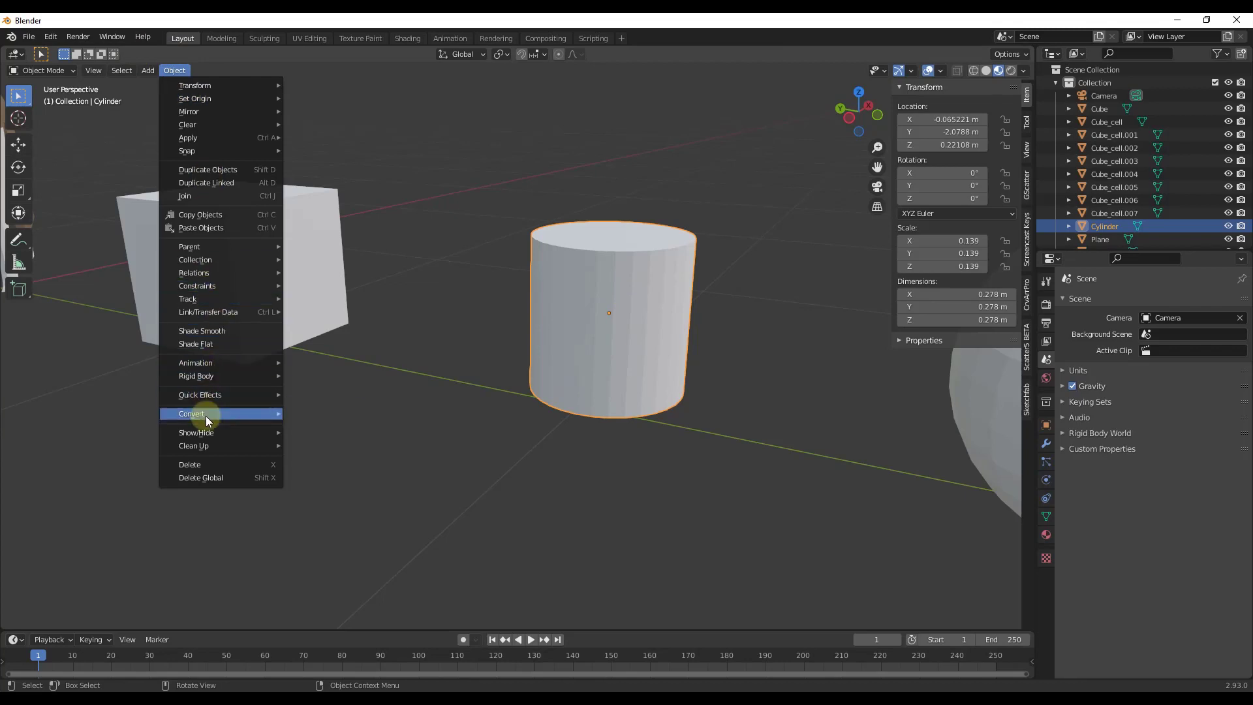
pyautogui.moveTo(204, 394)
pyautogui.click(346, 453)
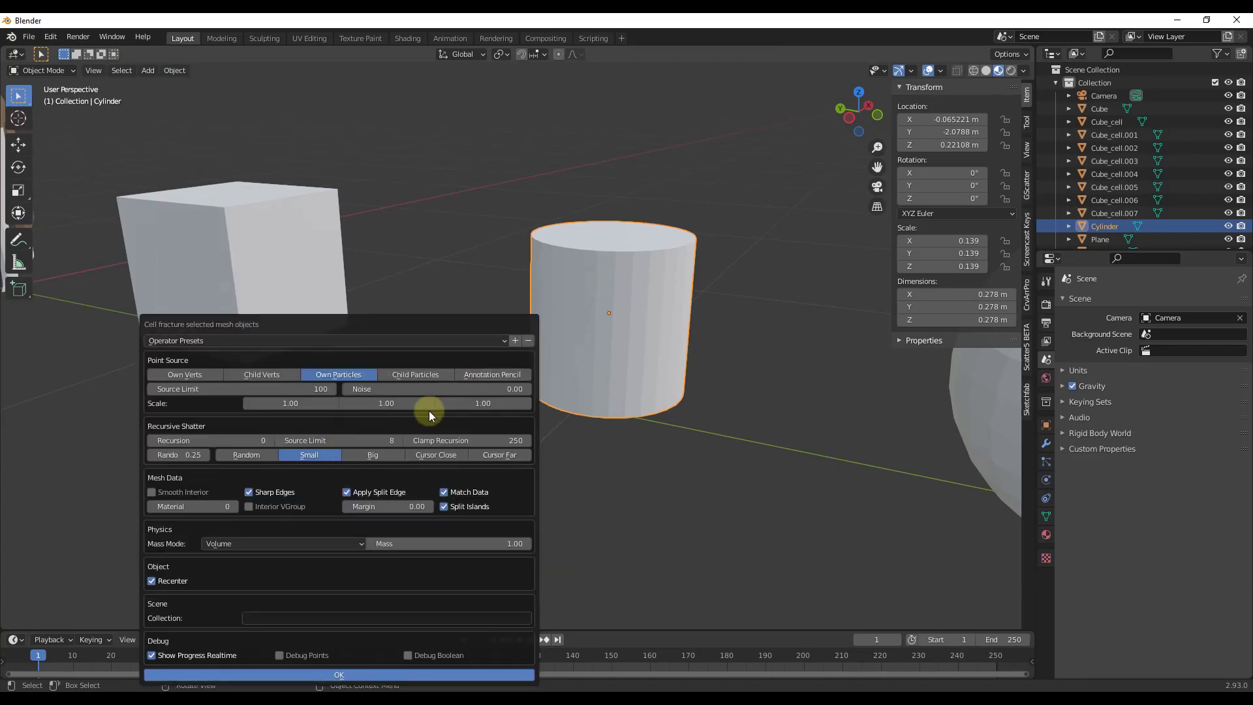
pyautogui.moveTo(419, 389); pyautogui.dragTo(437, 389)
pyautogui.click(338, 672)
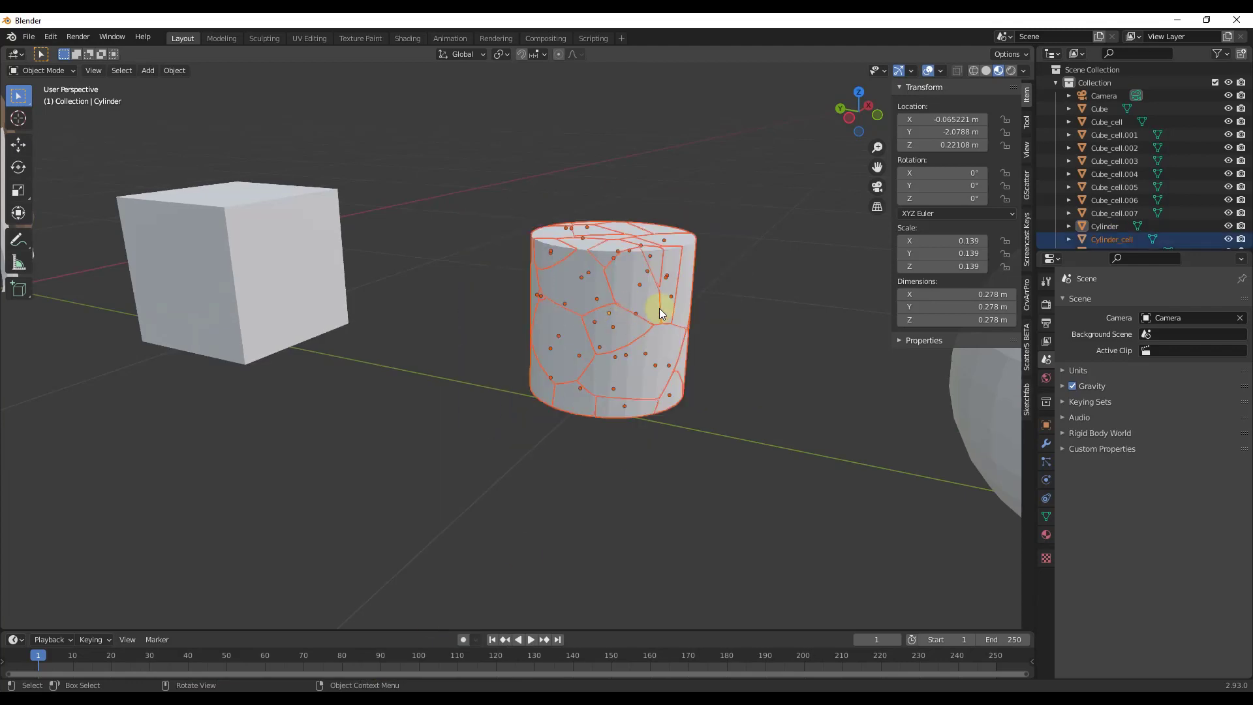
# Step: Examine the shapes of the cylinder's fragments around its top and side, and select the original Cylinder object
pyautogui.scroll(3, 666, 291)
pyautogui.click(572, 221)
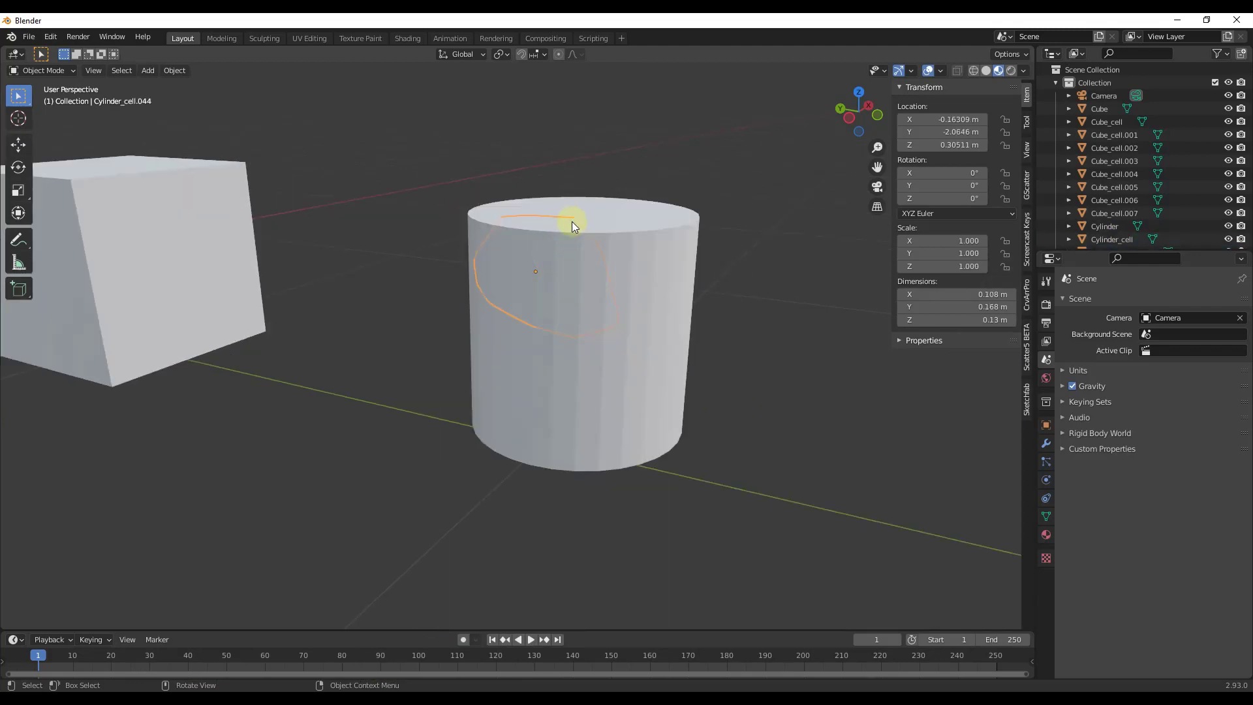
pyautogui.click(645, 222)
pyautogui.click(659, 291)
pyautogui.click(571, 298)
pyautogui.click(628, 278)
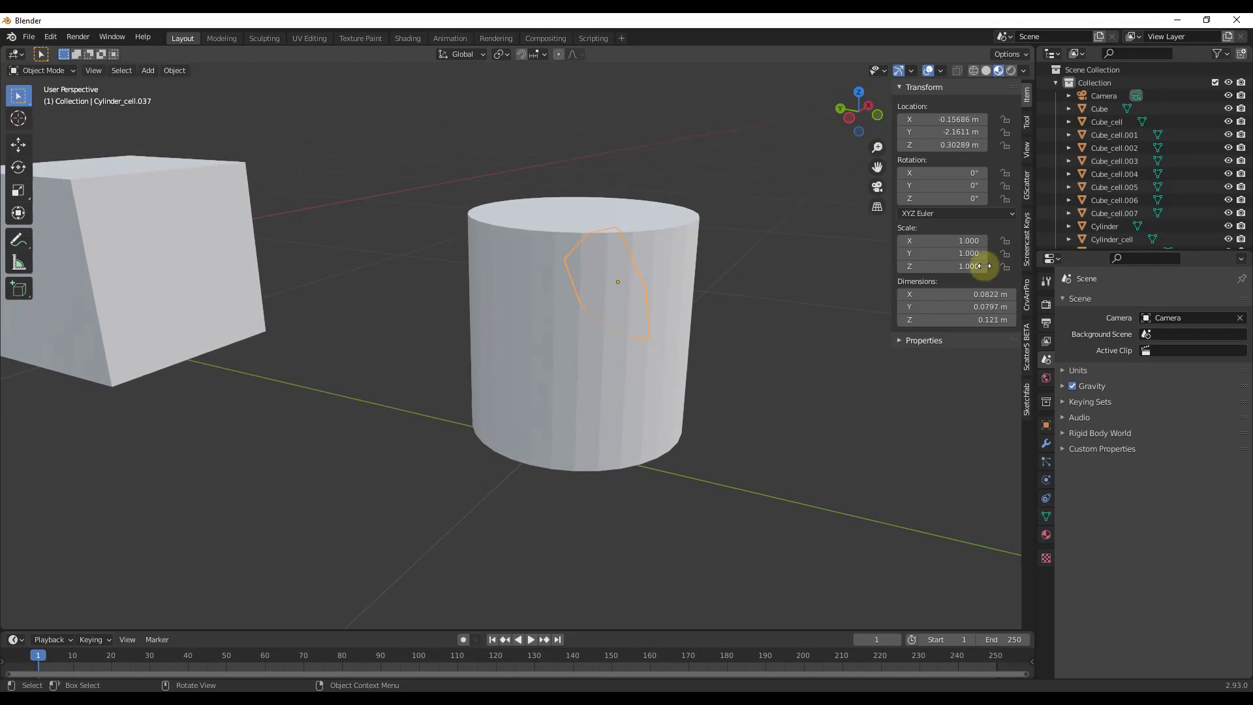
pyautogui.click(1105, 227)
# Step: Move the original cube past the cylinder to about -2.79 m on Y, and subdivide its mesh with 4 cuts
pyautogui.moveTo(546, 390); pyautogui.dragTo(557, 322, button='middle')
pyautogui.click(558, 322)
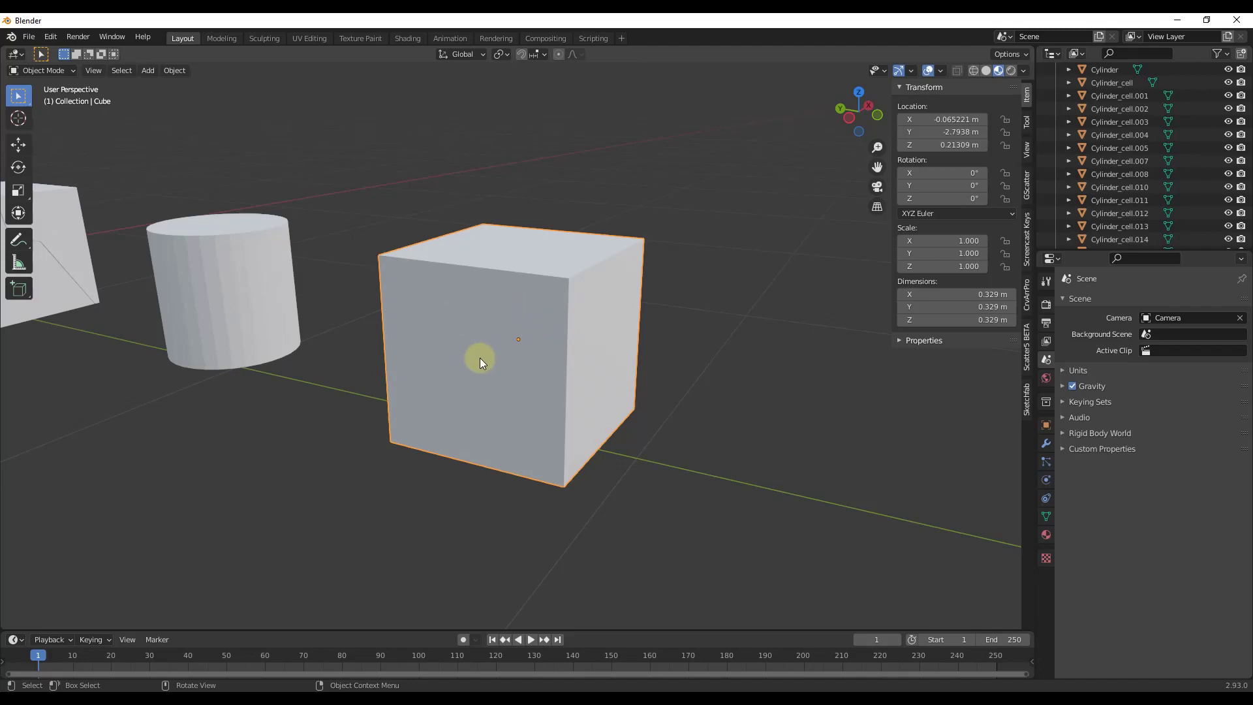
pyautogui.press('Tab')
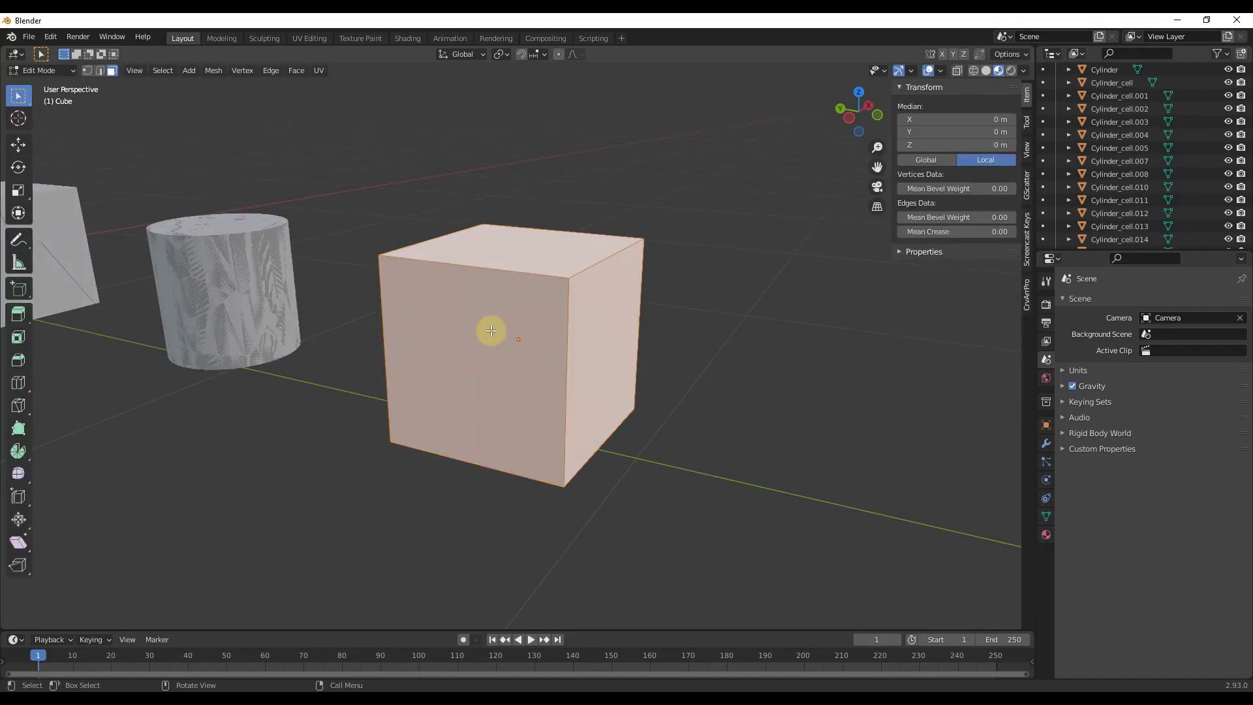
pyautogui.rightClick(479, 325)
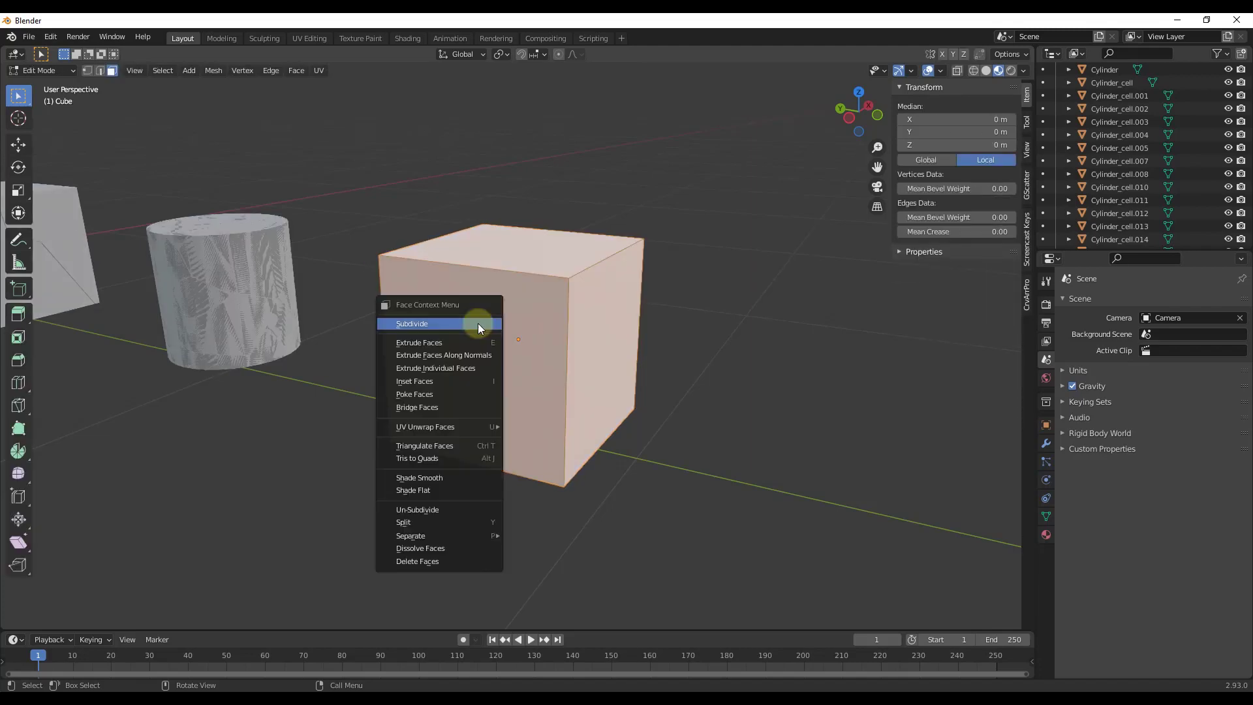
pyautogui.click(475, 324)
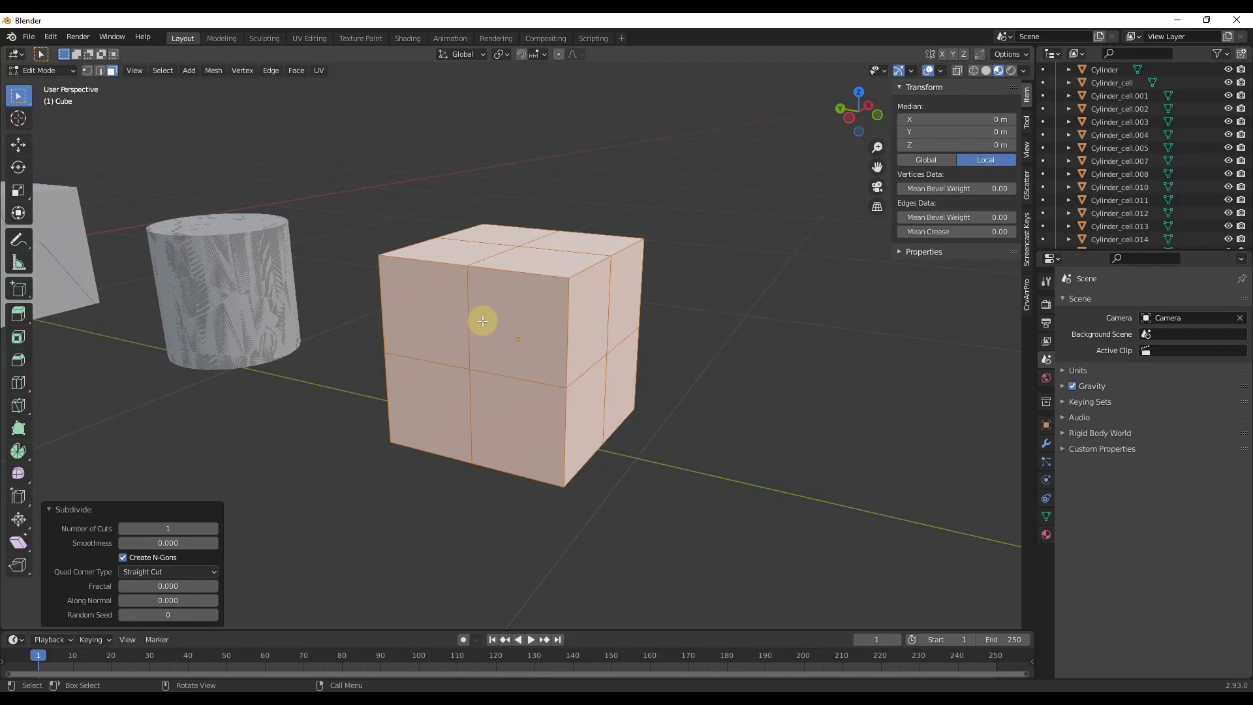
pyautogui.hotkey('shift', 'alt', 'c')
pyautogui.moveTo(166, 528); pyautogui.dragTo(199, 520)
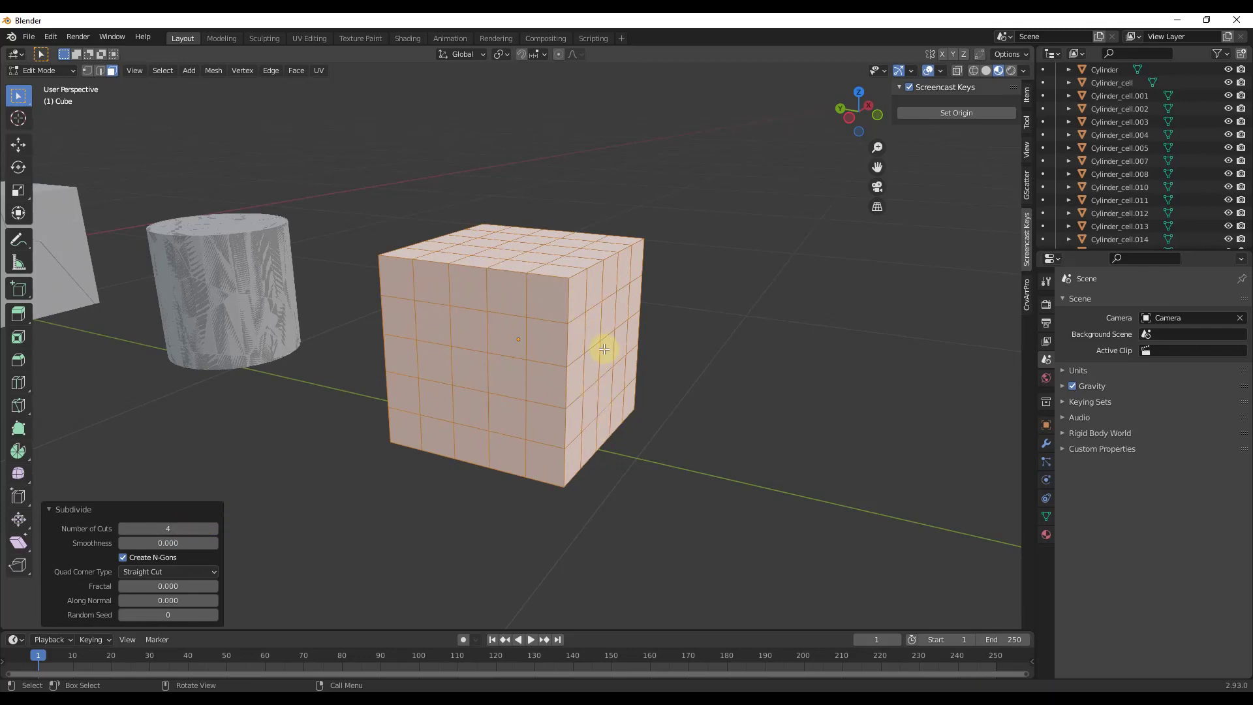
pyautogui.press('Tab')
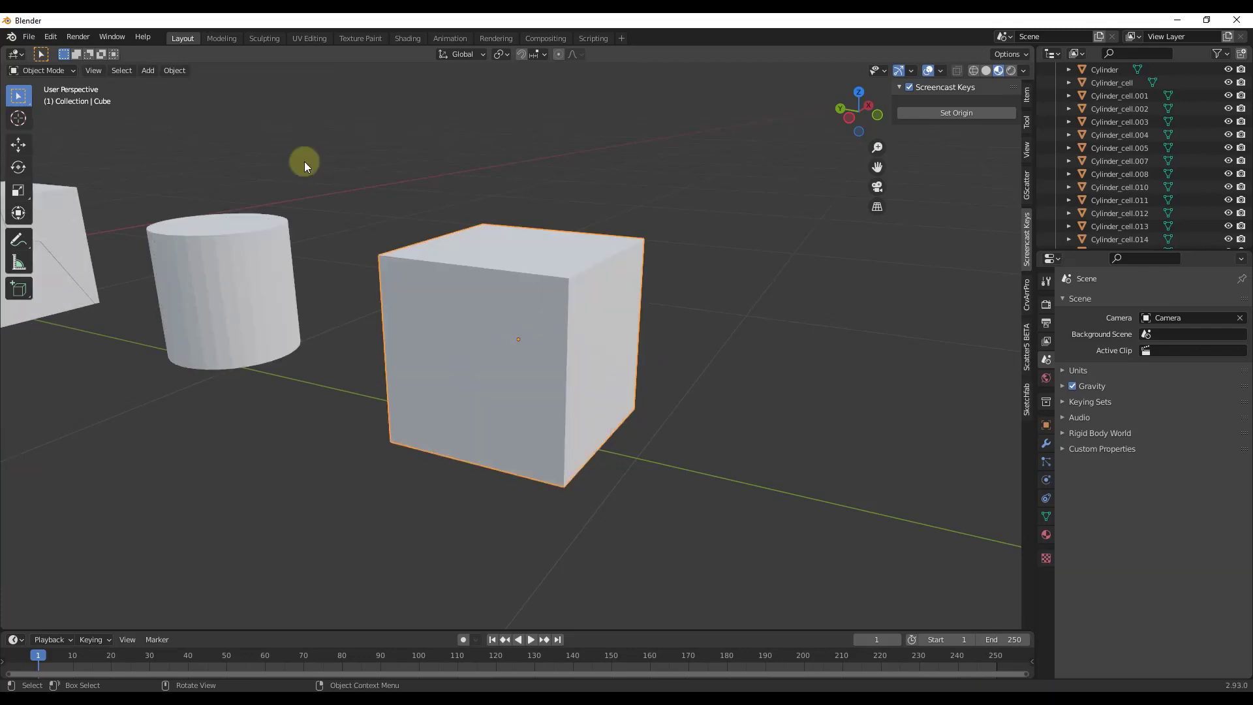
# Step: Apply Cell Fracture to the subdivided cube with Own Particles as the point source, Source Limit 100 and Noise 1
pyautogui.click(174, 70)
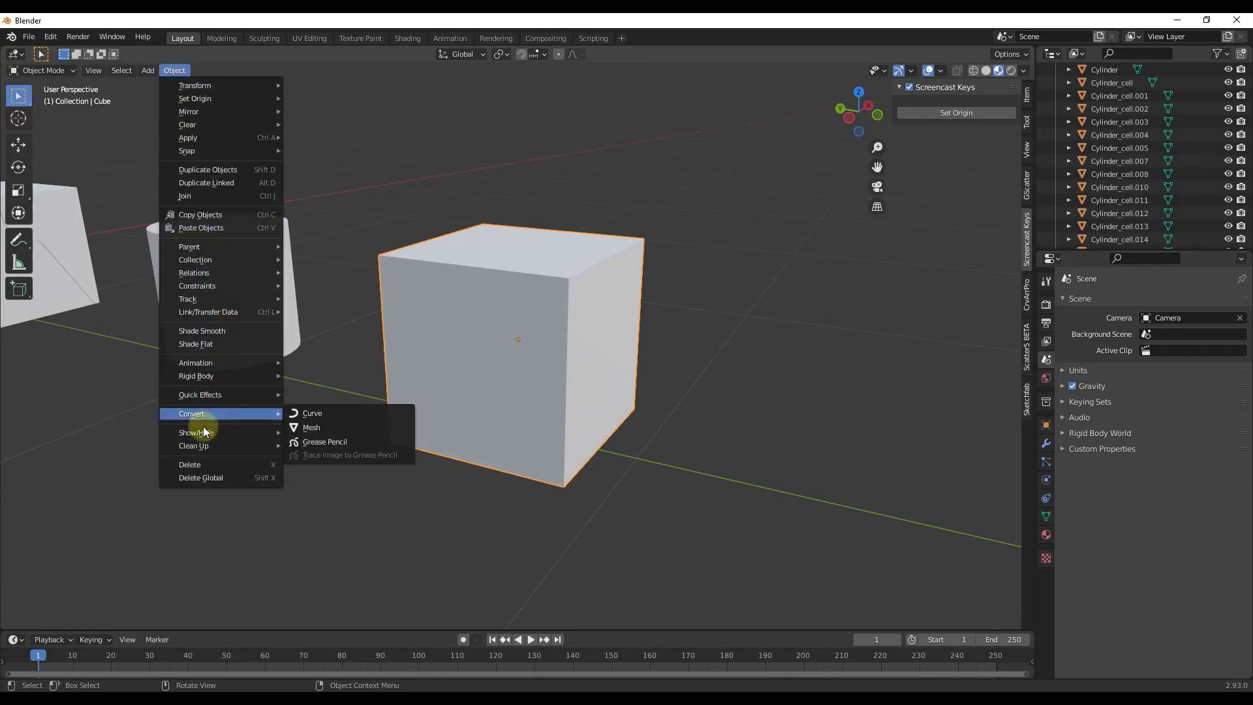
pyautogui.moveTo(208, 394)
pyautogui.click(334, 462)
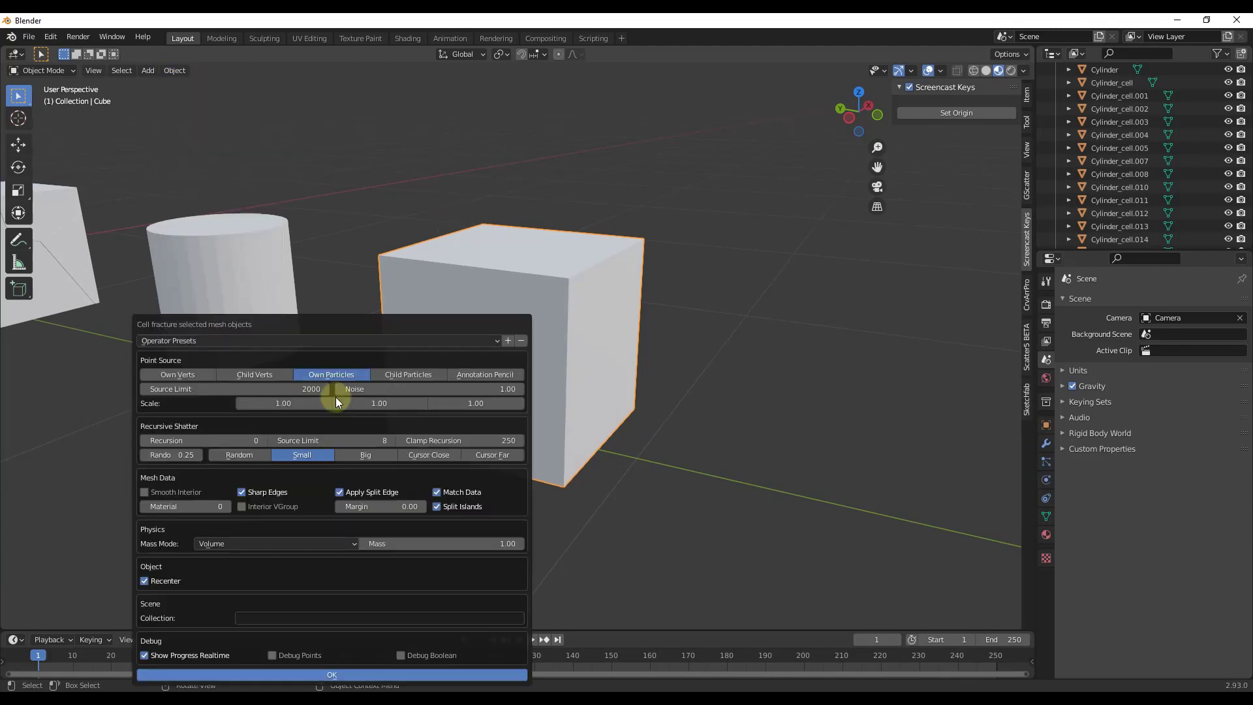
pyautogui.click(297, 391)
pyautogui.write('1')
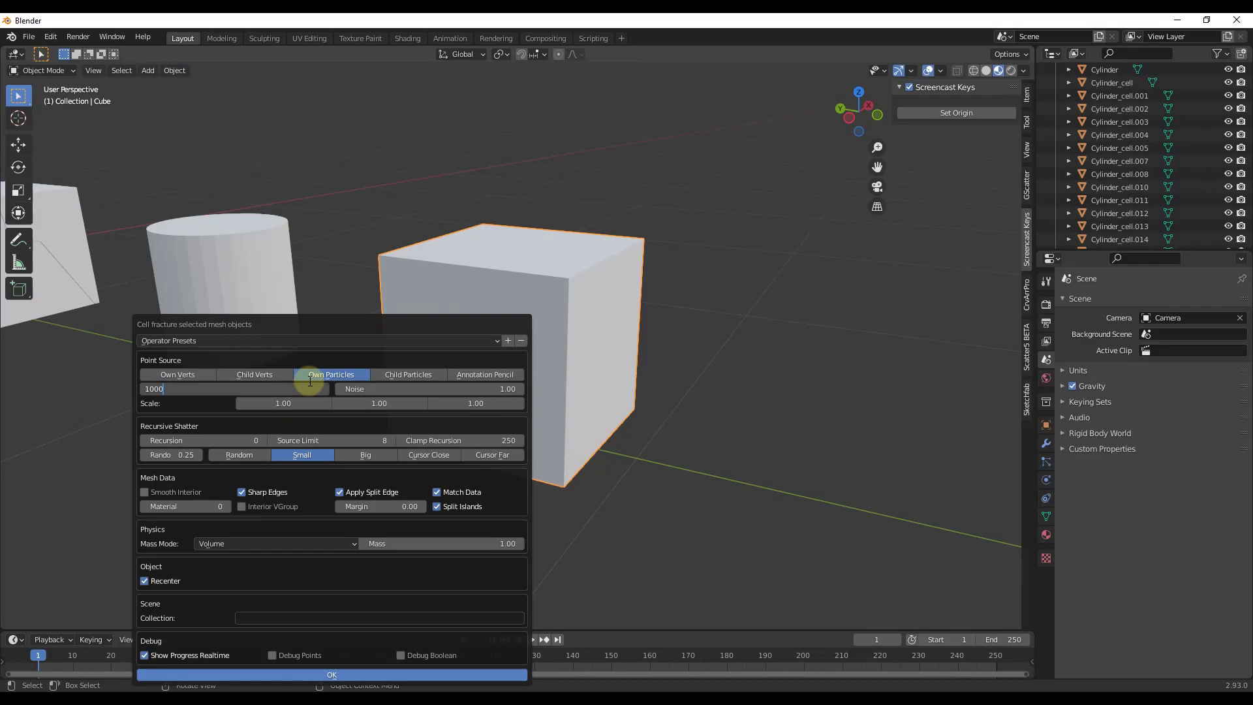
pyautogui.write('00')
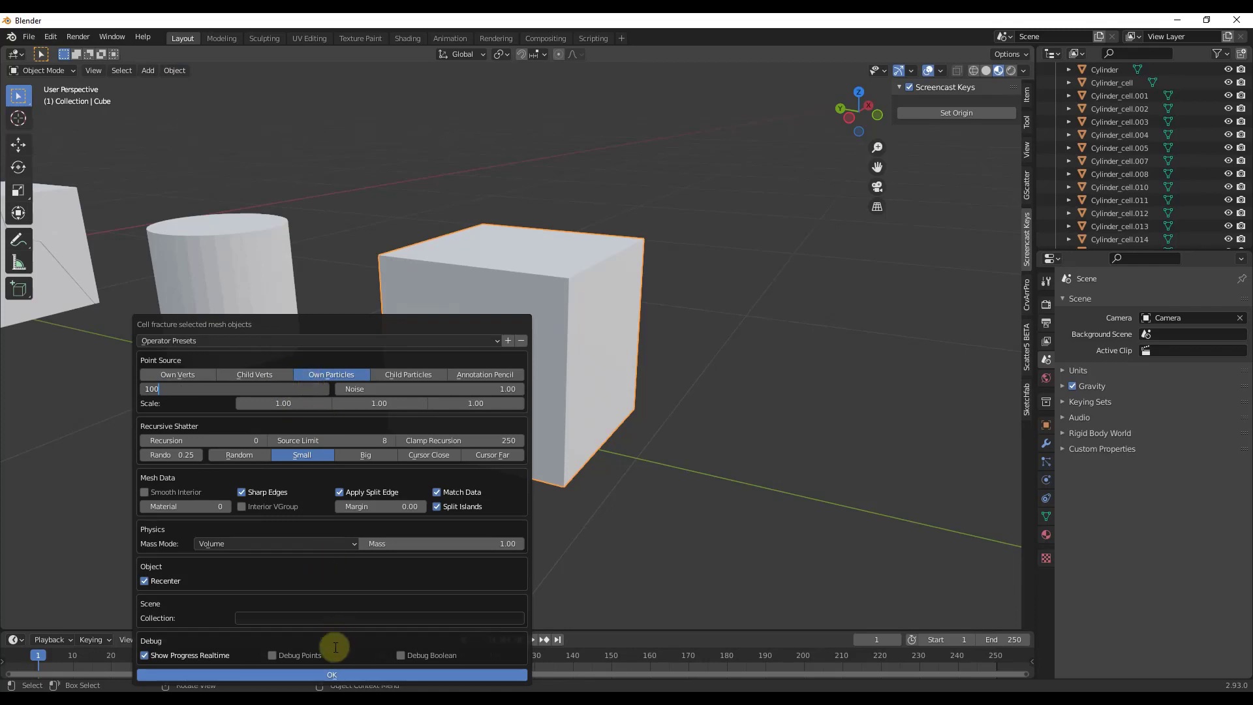
pyautogui.click(332, 674)
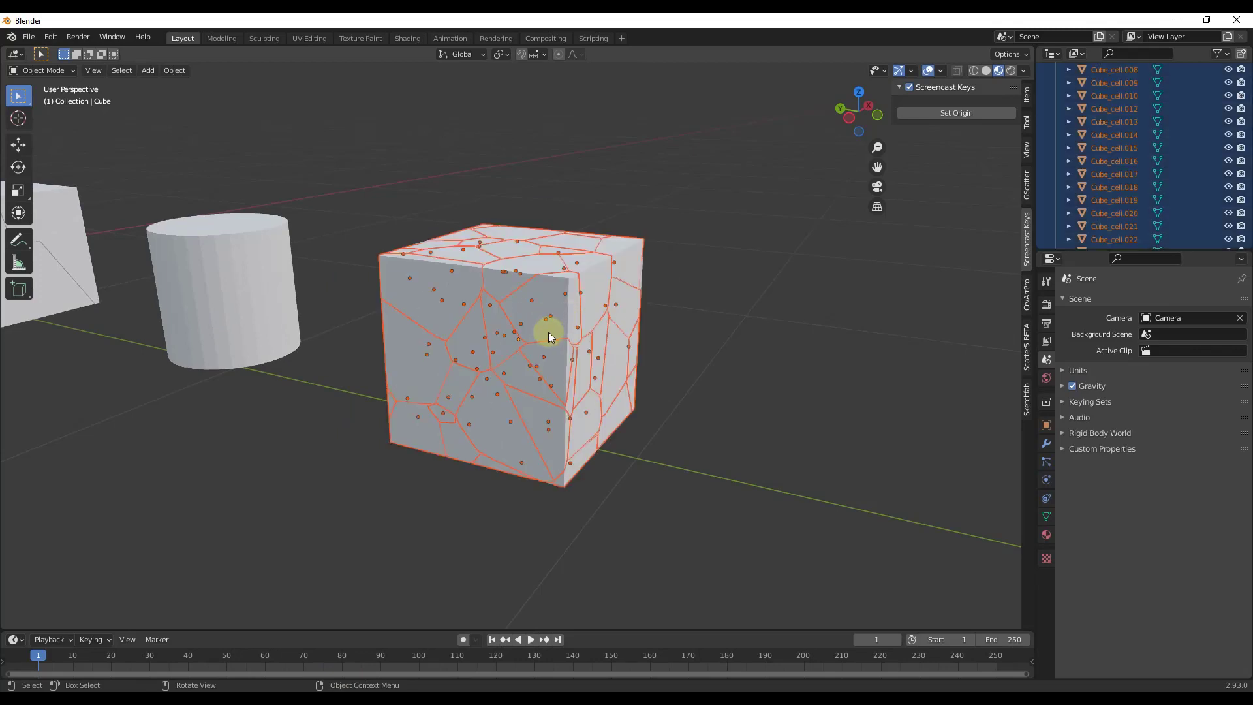
# Step: Compare the fragment shapes of the first cube with those of the subdivided cube by selecting individual pieces
pyautogui.scroll(-3, 563, 303)
pyautogui.scroll(-2, 563, 303)
pyautogui.click(259, 264)
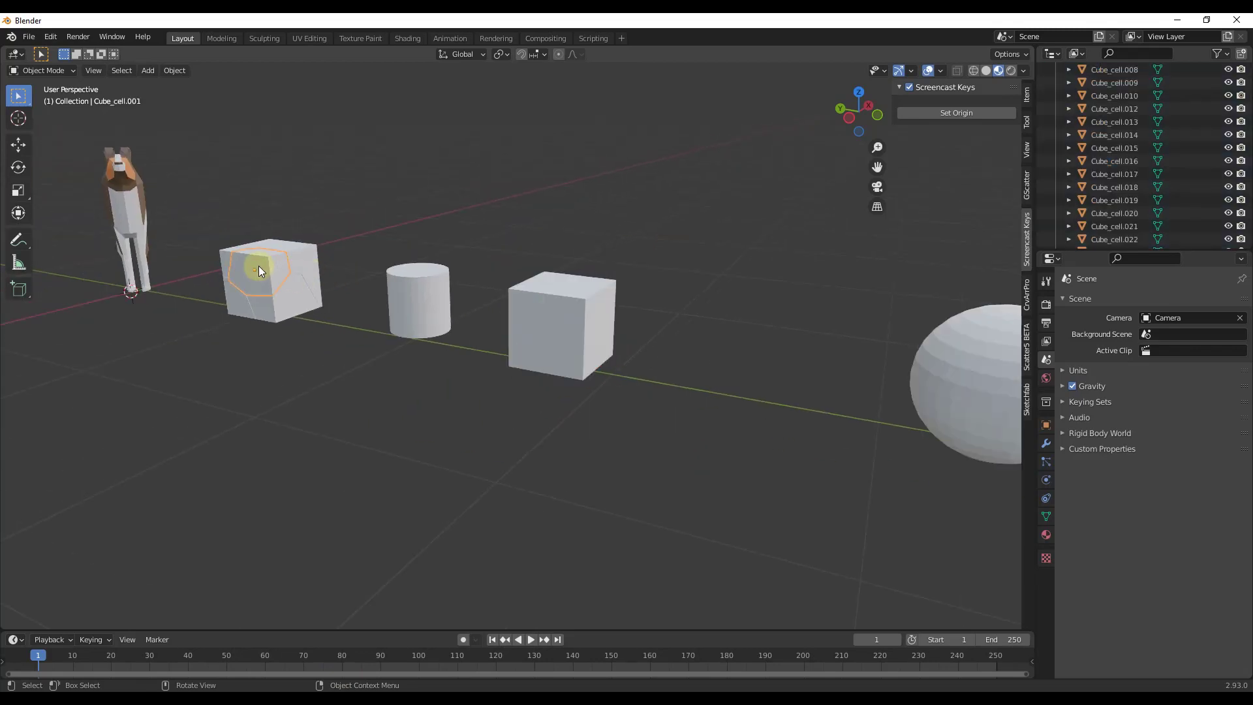
pyautogui.scroll(4, 238, 264)
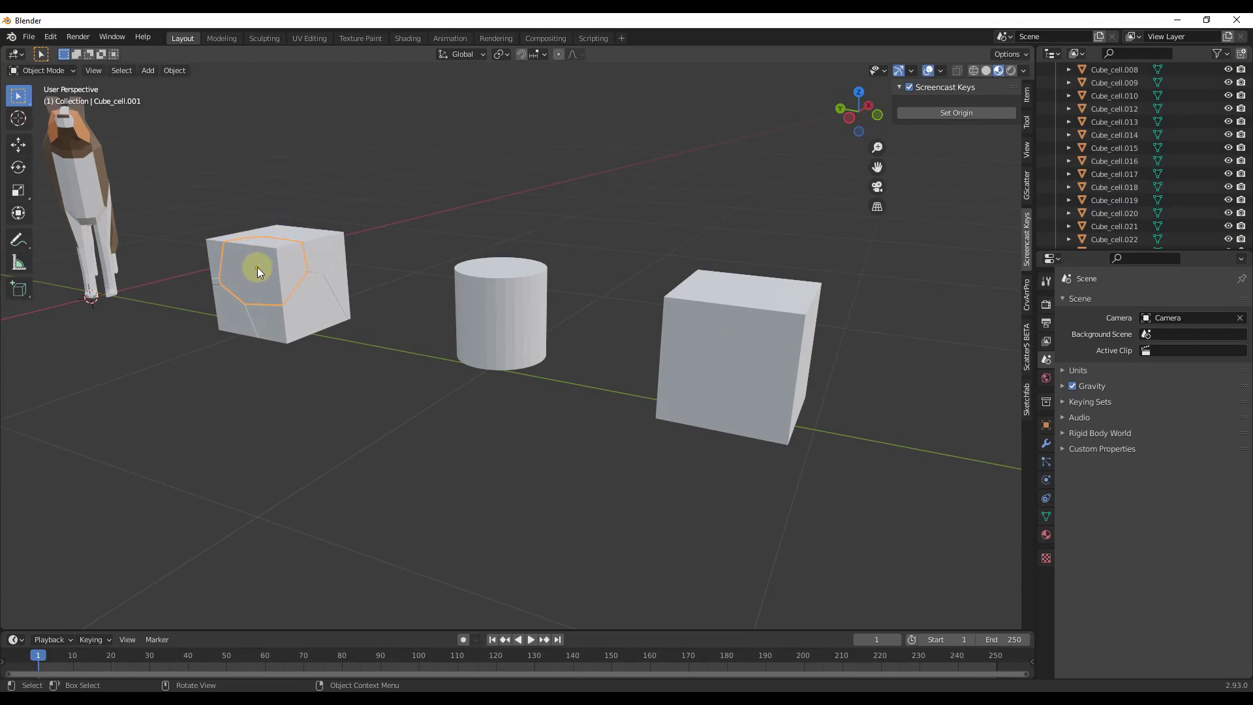
pyautogui.click(750, 315)
pyautogui.scroll(3, 770, 326)
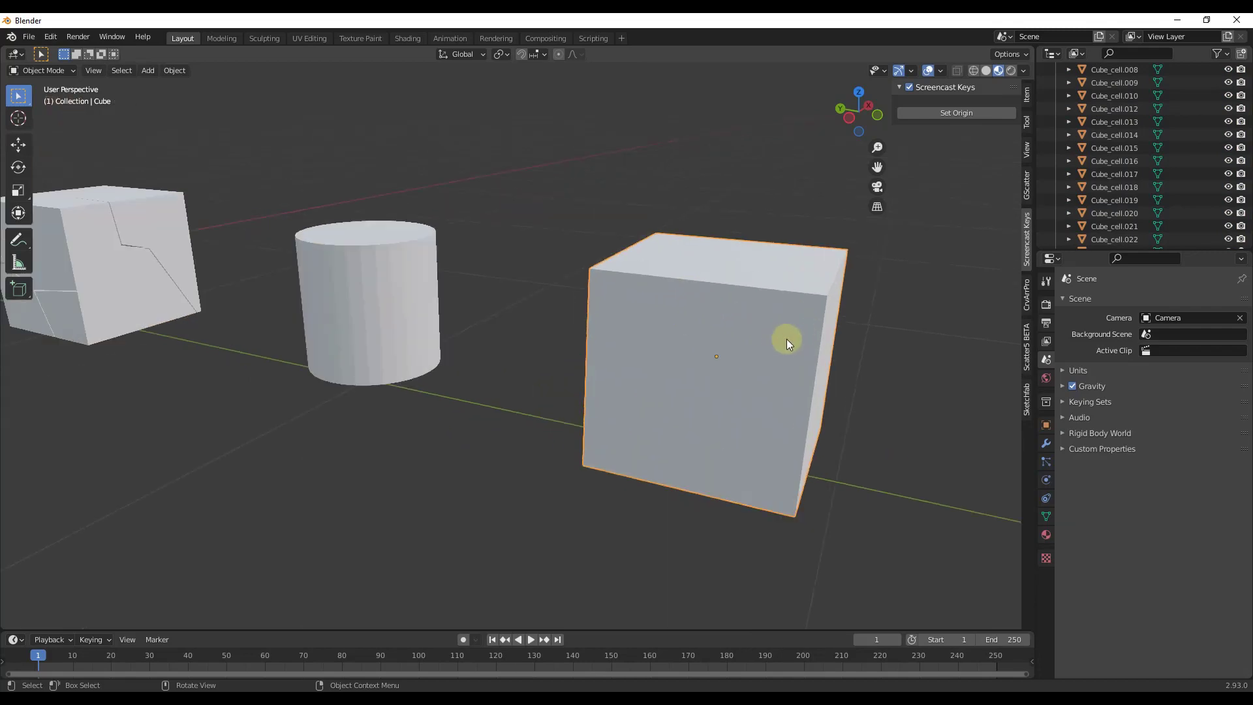
pyautogui.click(784, 329)
pyautogui.click(721, 323)
pyautogui.click(715, 381)
pyautogui.click(735, 317)
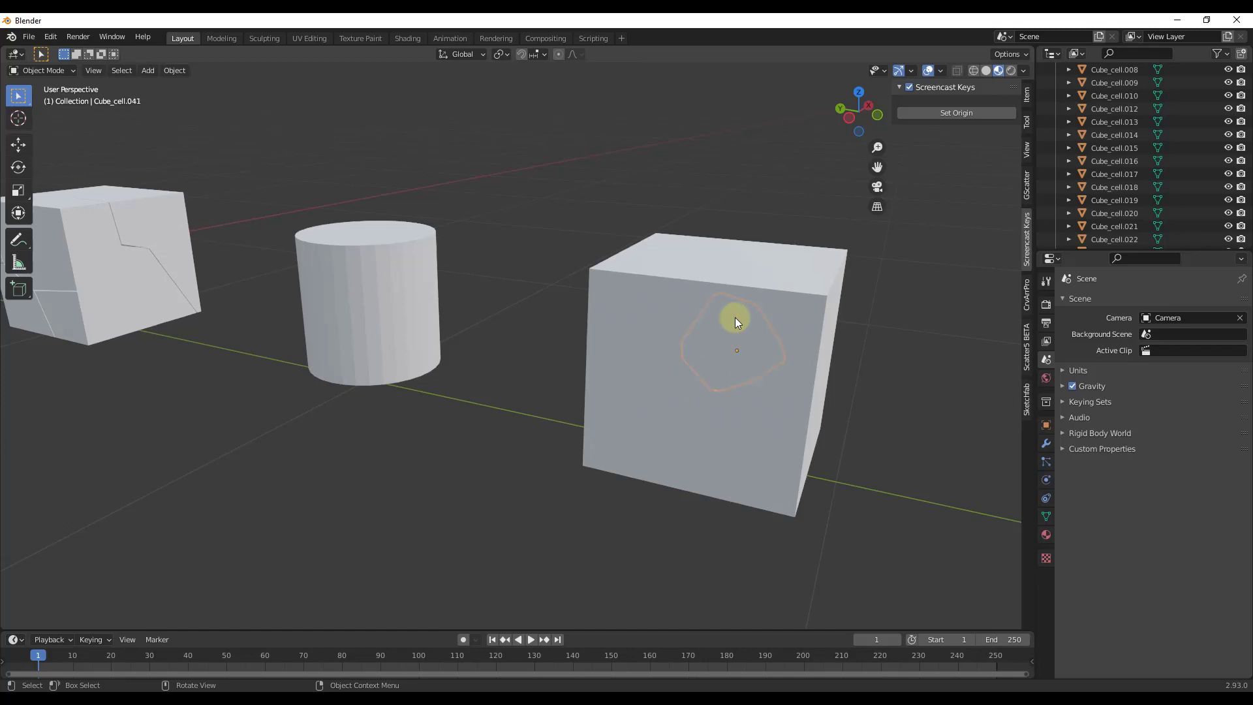
pyautogui.click(741, 281)
pyautogui.click(768, 298)
# Step: Delete the original cube that overlaps the fragments of the subdivided cube, and select a fragment on its front face
pyautogui.click(738, 286)
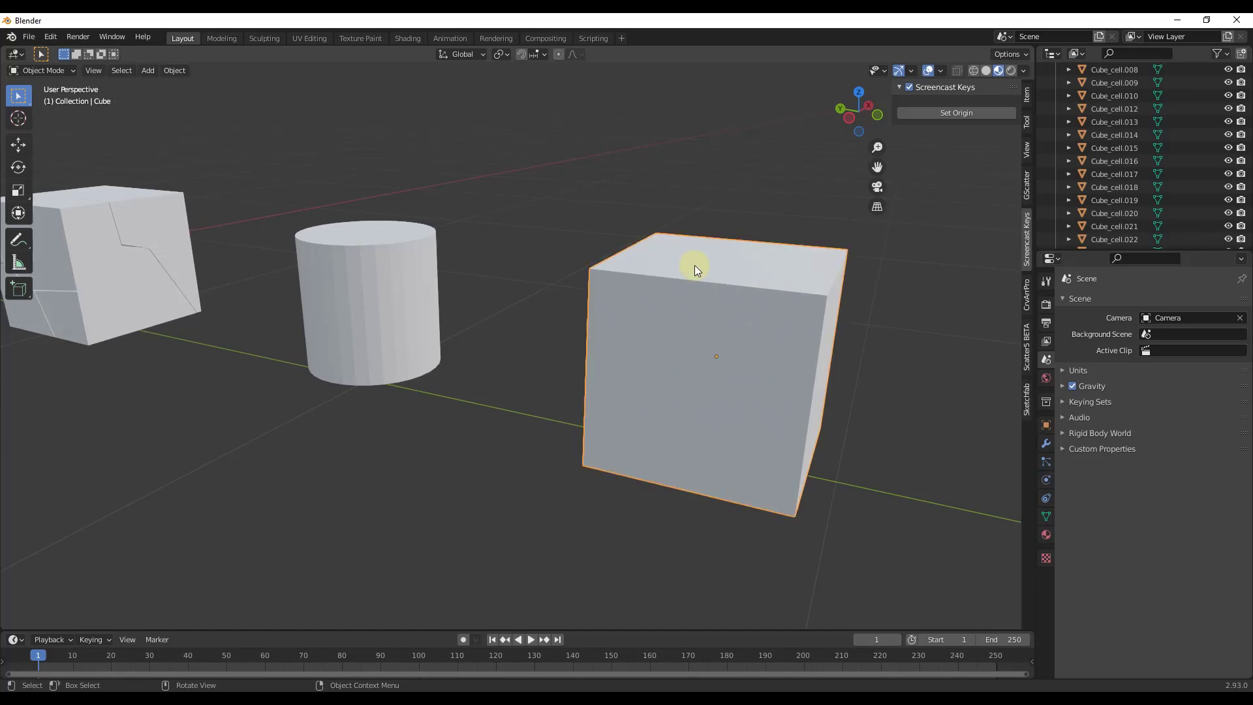
pyautogui.press('Delete')
pyautogui.scroll(-4, 679, 280)
pyautogui.scroll(6, 685, 290)
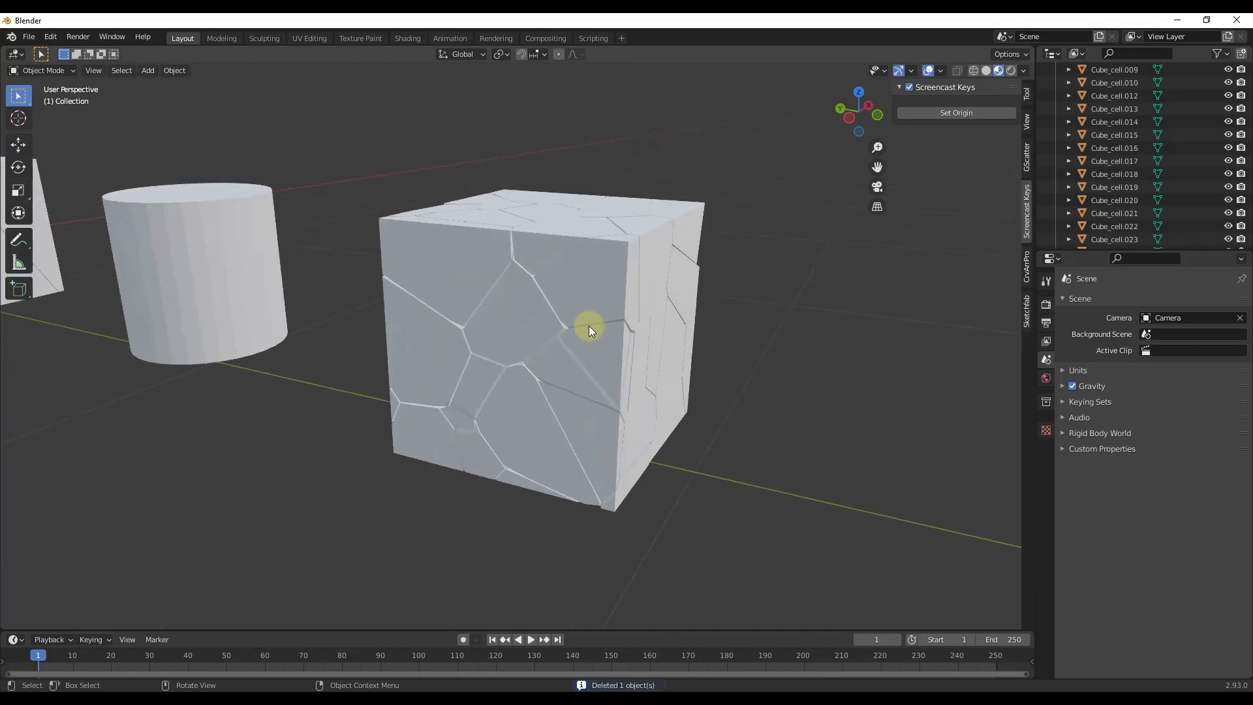
pyautogui.click(590, 325)
pyautogui.scroll(-4, 593, 340)
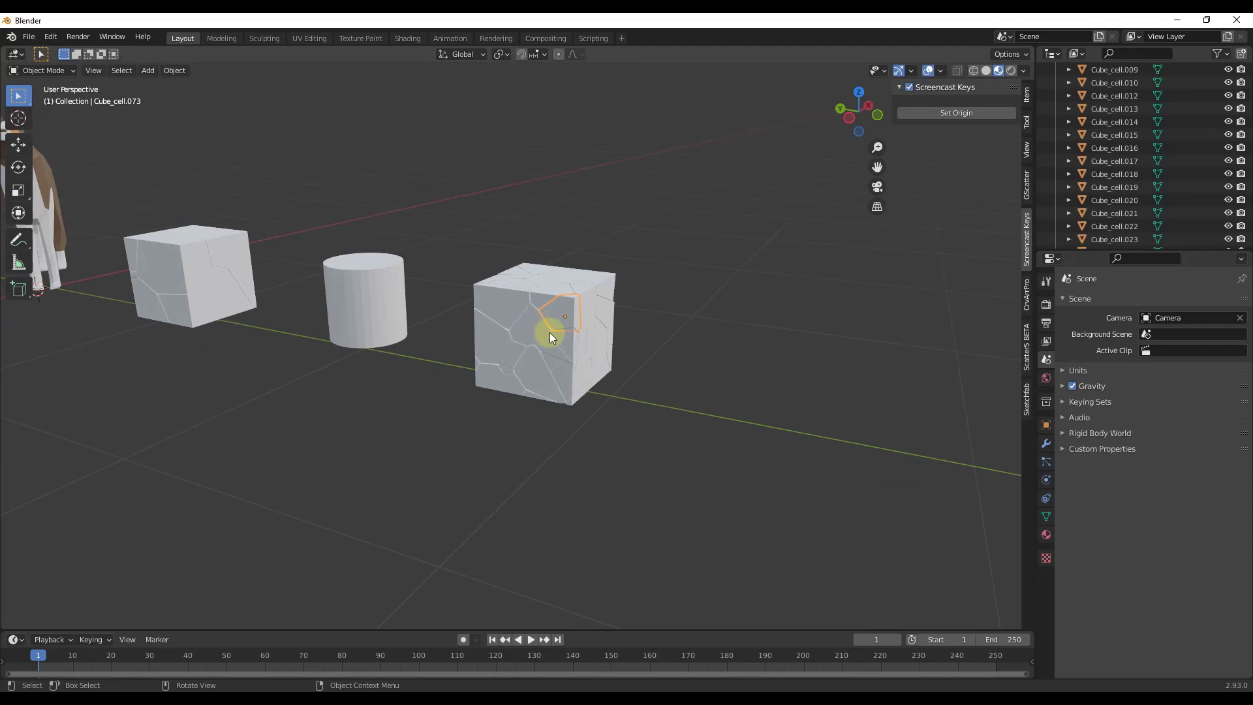
pyautogui.scroll(-4, 455, 283)
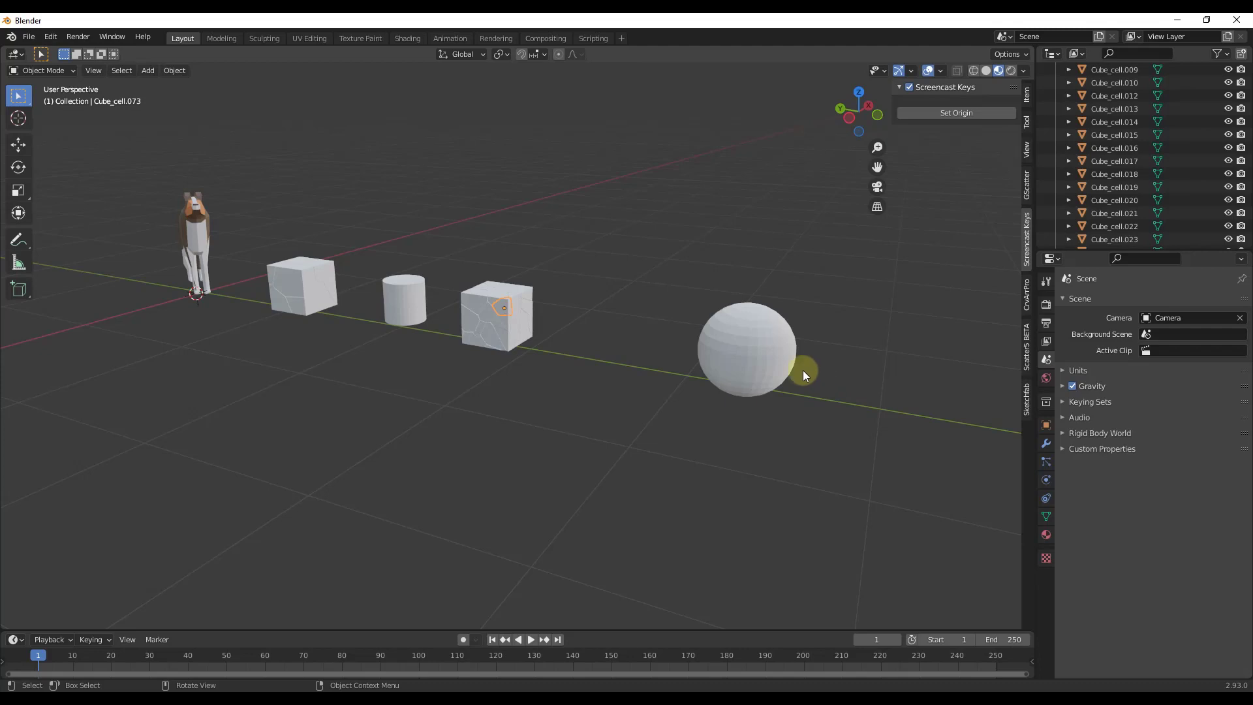
# Step: Apply Cell Fracture to the sphere with Own Particles as the point source, Source Limit 100 and Noise 1
pyautogui.moveTo(589, 354); pyautogui.dragTo(708, 358, button='middle')
pyautogui.click(710, 358)
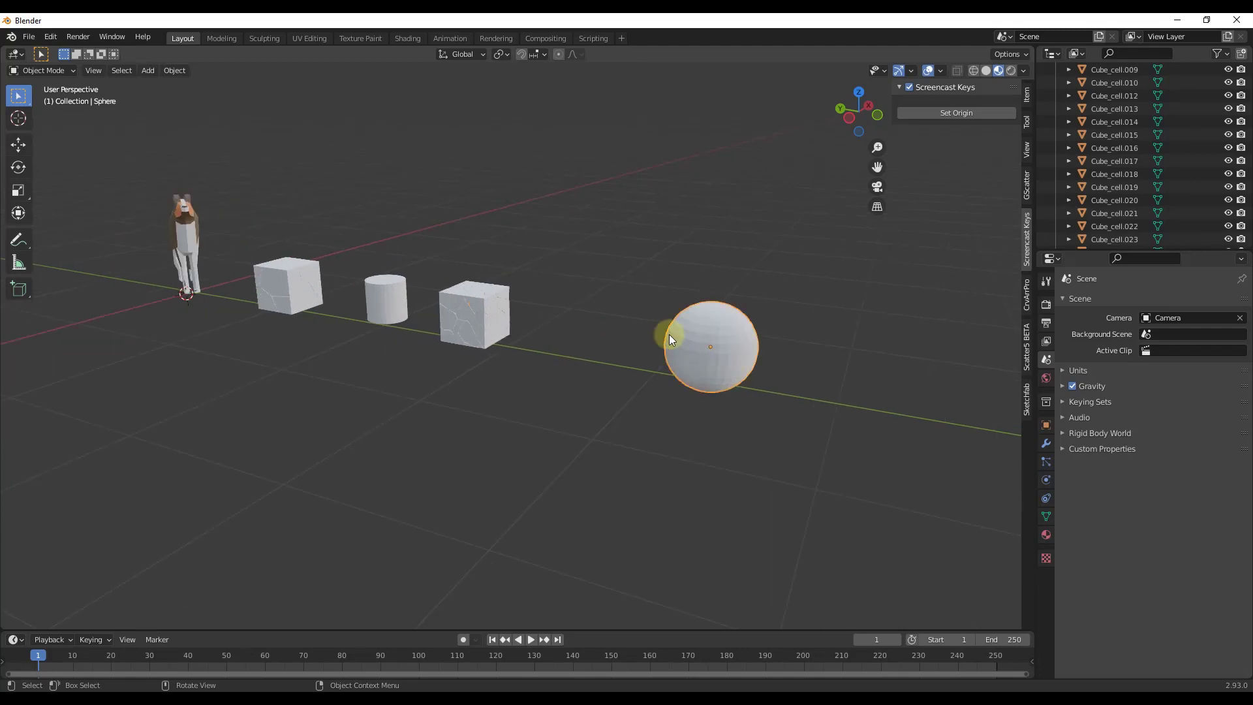
pyautogui.scroll(2, 773, 367)
pyautogui.scroll(3, 773, 366)
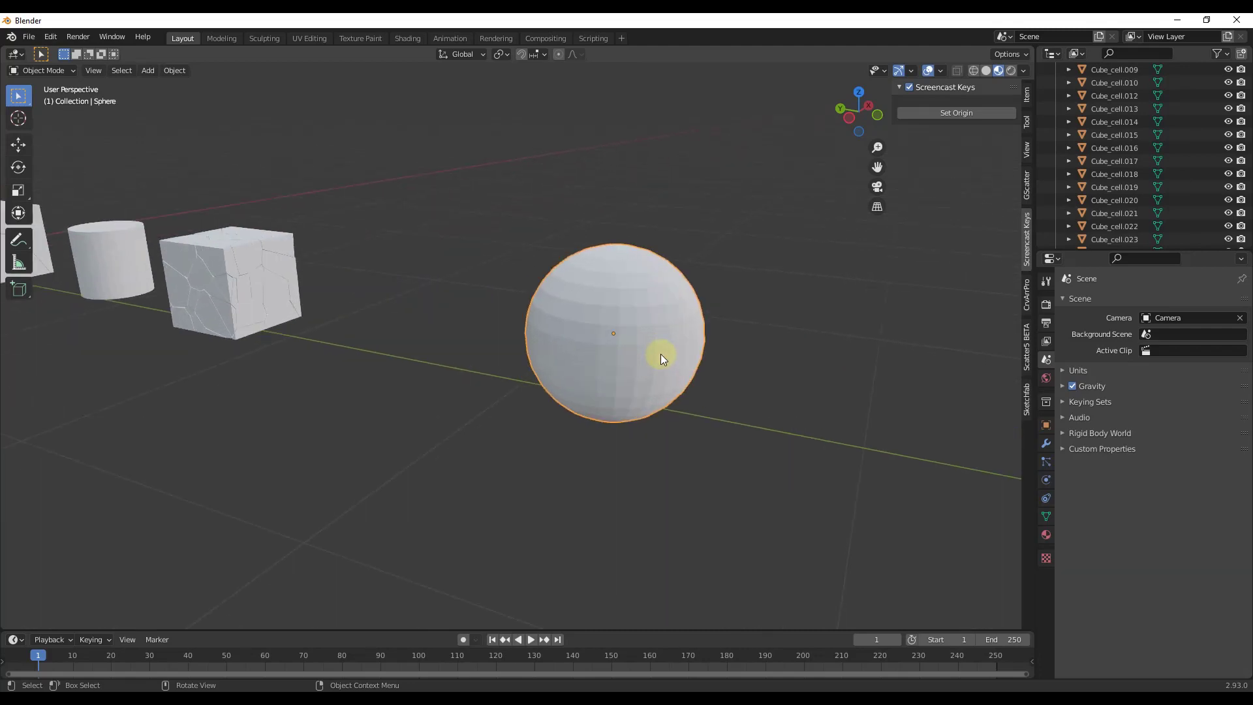
pyautogui.click(176, 71)
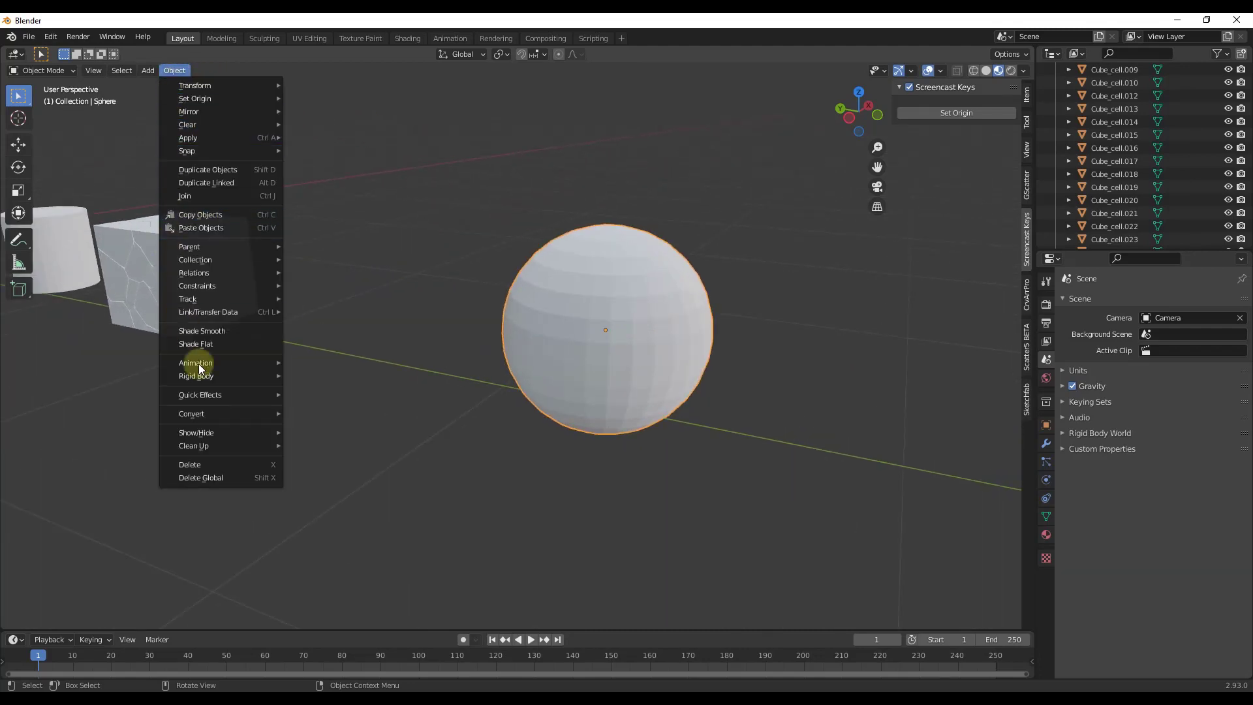
pyautogui.moveTo(216, 396)
pyautogui.click(312, 452)
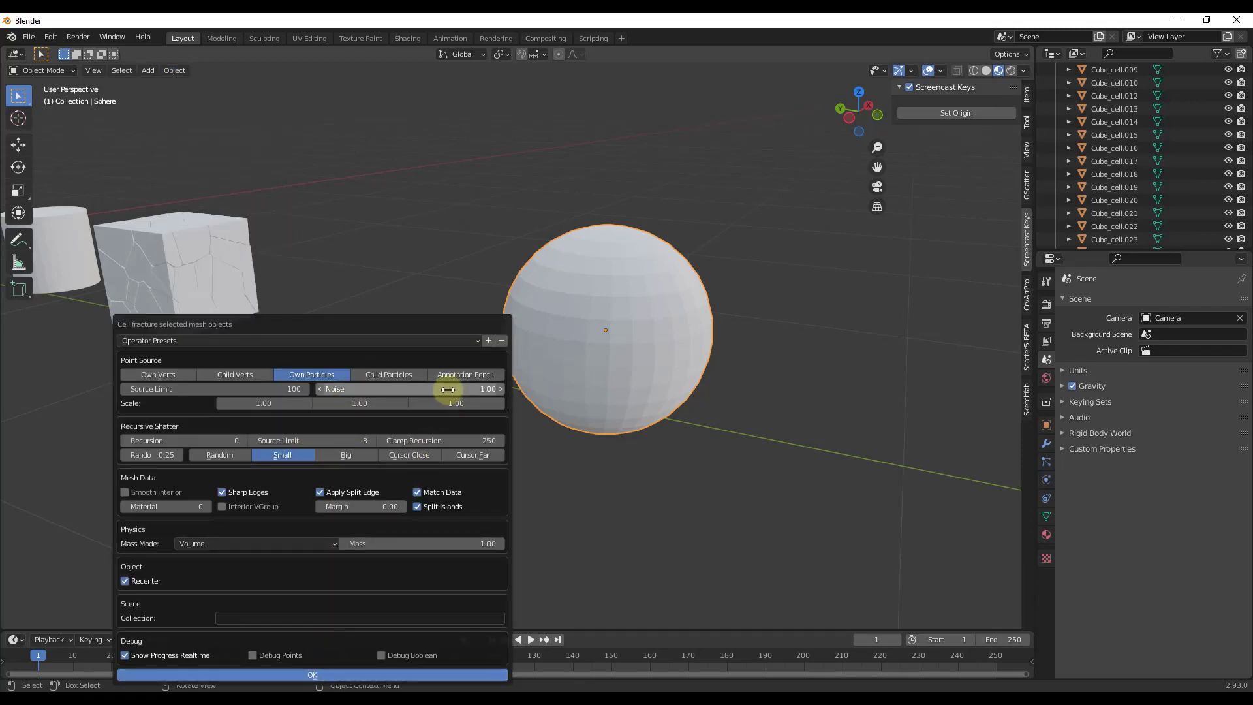
pyautogui.click(417, 492)
pyautogui.click(322, 673)
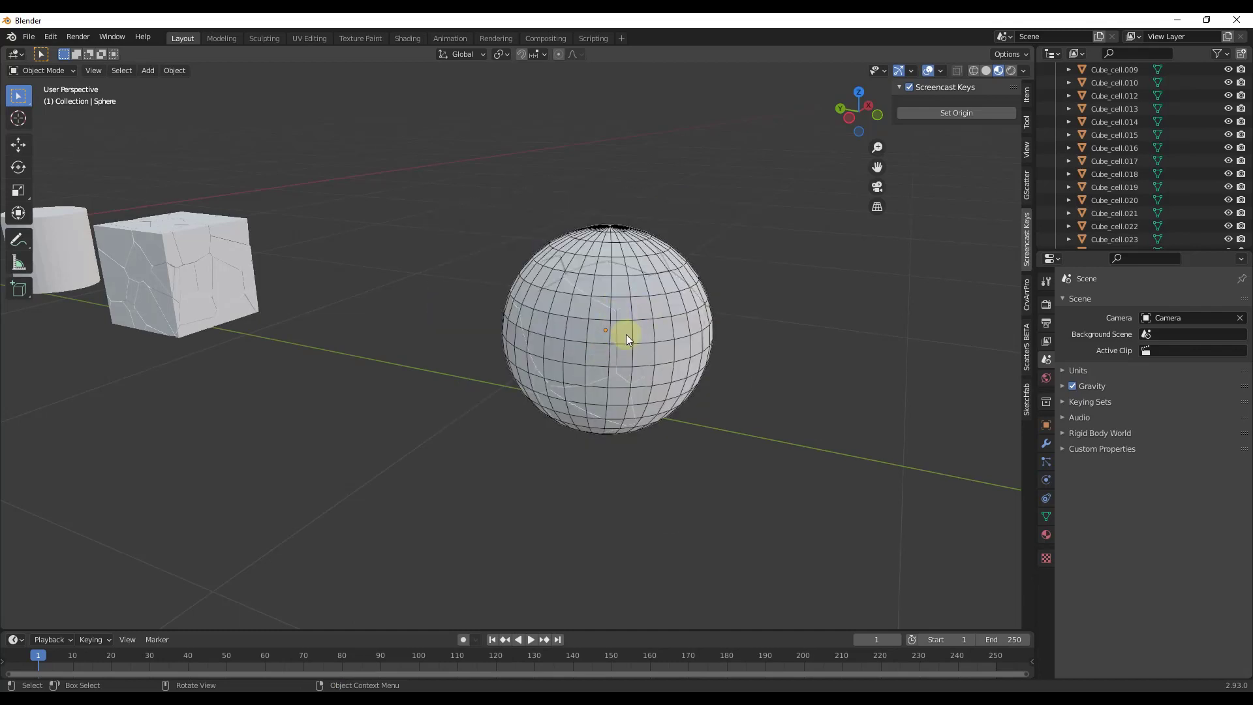
# Step: Inspect the fractured sphere by selecting individual pieces near its upper part
pyautogui.click(592, 325)
pyautogui.click(625, 301)
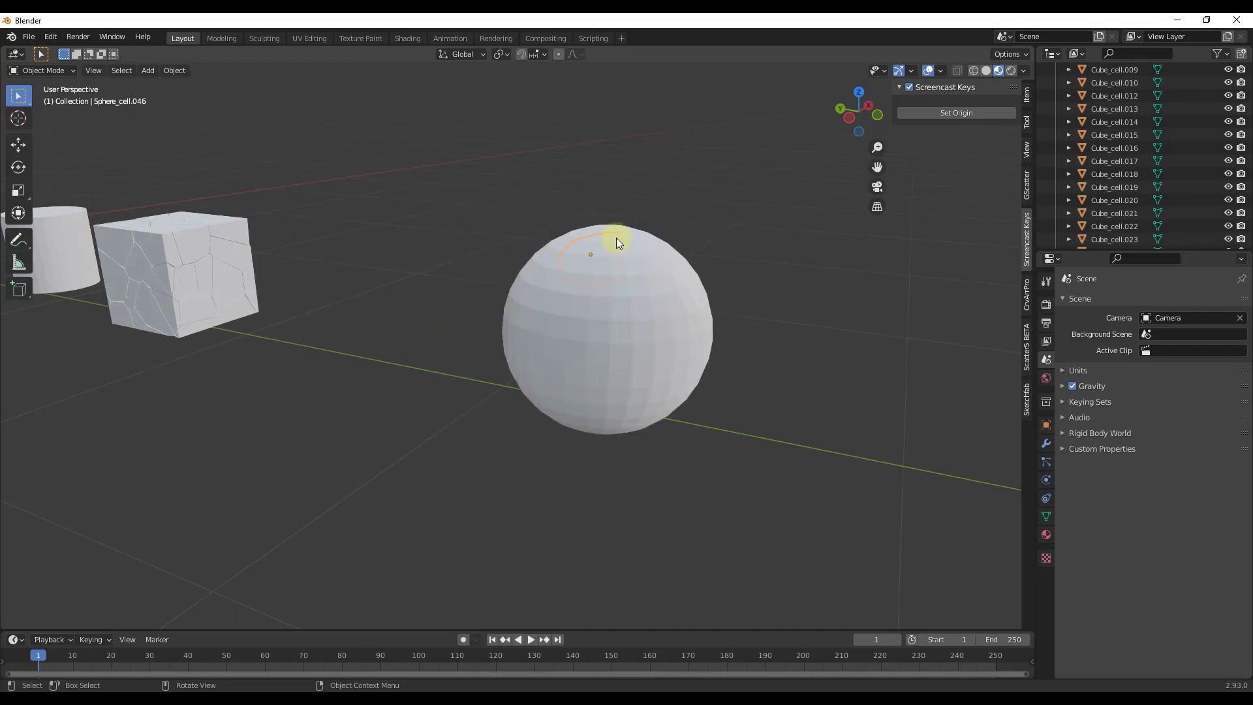
pyautogui.click(636, 239)
# Step: Move the original unbroken sphere about -1.92 m along Y, clear of its fragments
pyautogui.scroll(-10, 1148, 183)
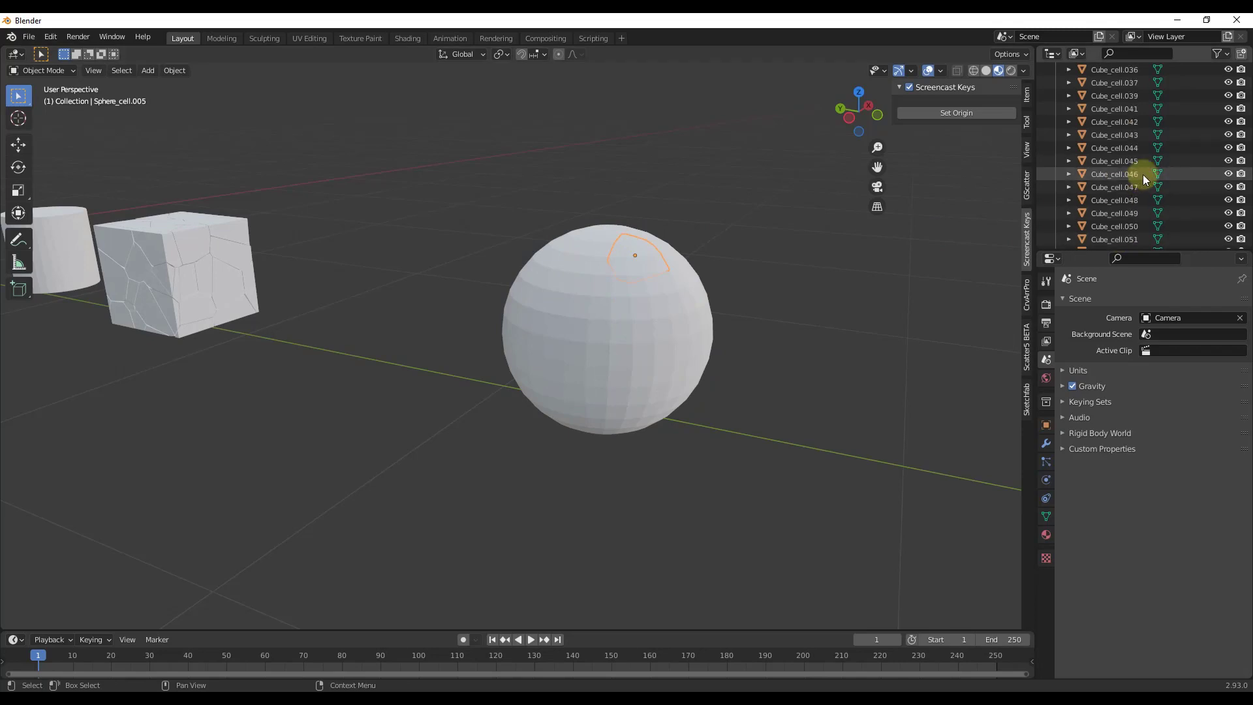
pyautogui.scroll(-10, 1142, 174)
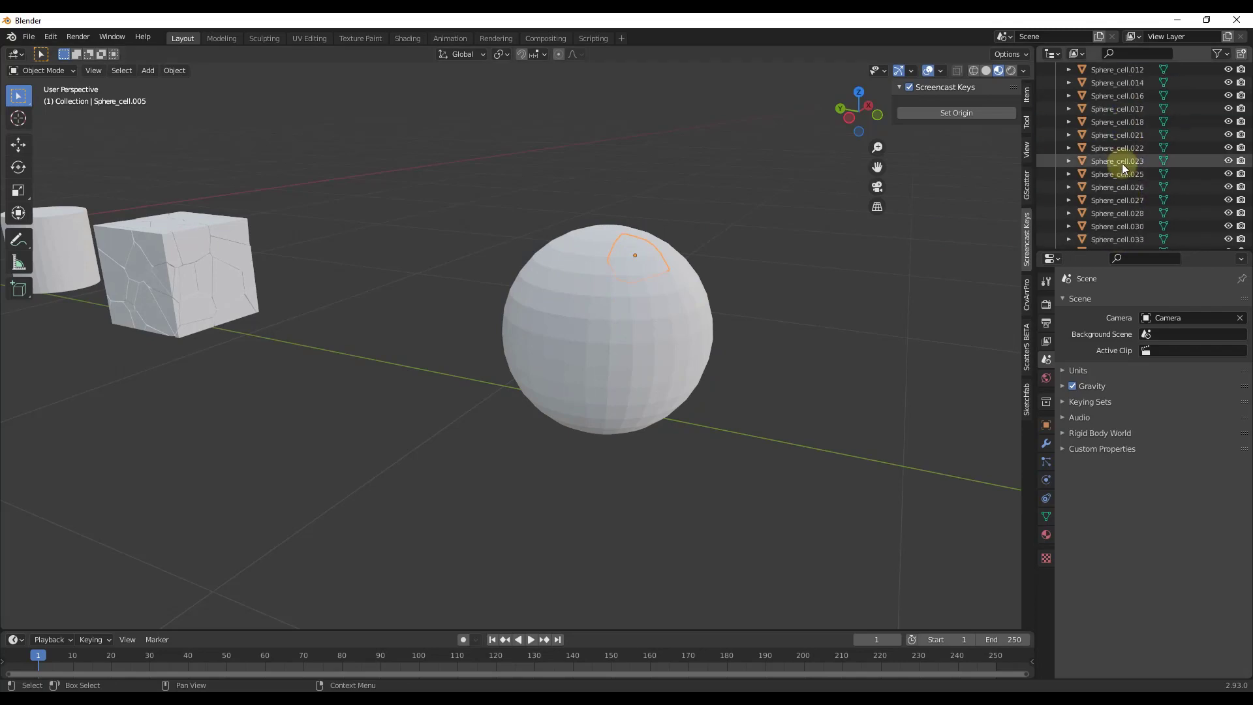
pyautogui.scroll(9, 1112, 157)
pyautogui.click(1104, 149)
pyautogui.press('KP_Decimal')
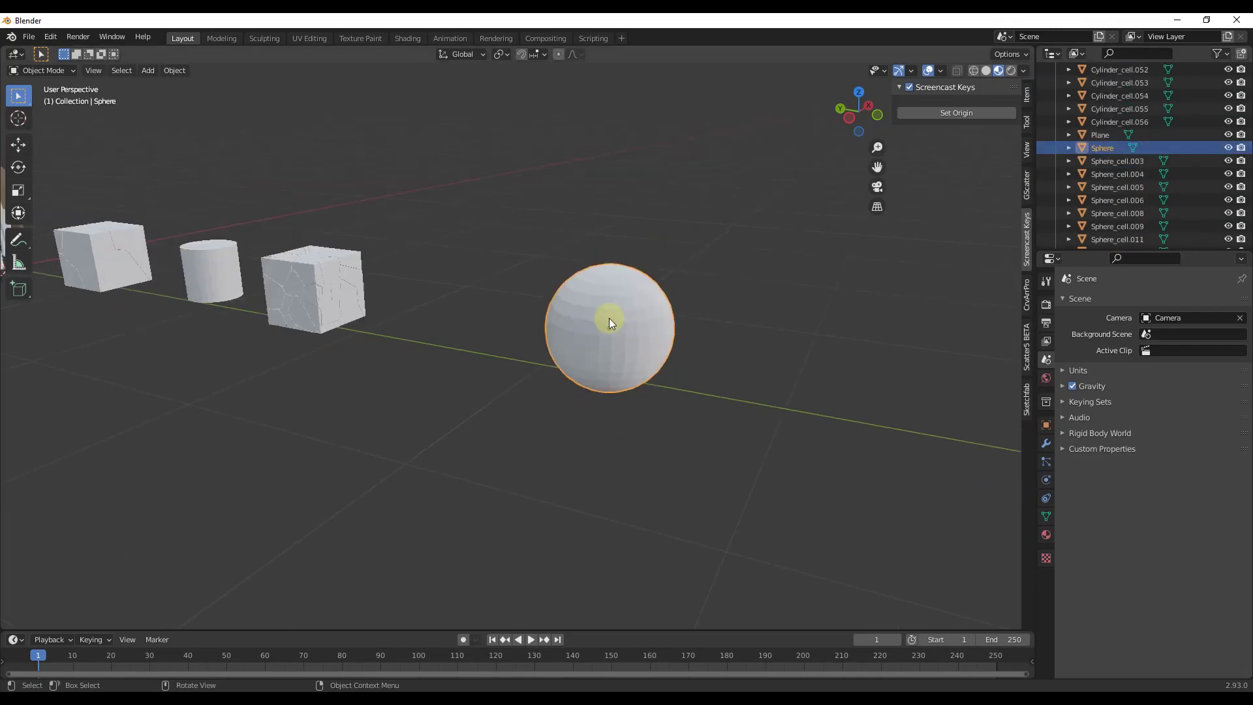
pyautogui.scroll(-4, 610, 322)
pyautogui.press('g')
pyautogui.press('y')
pyautogui.click(788, 352)
pyautogui.scroll(4, 486, 312)
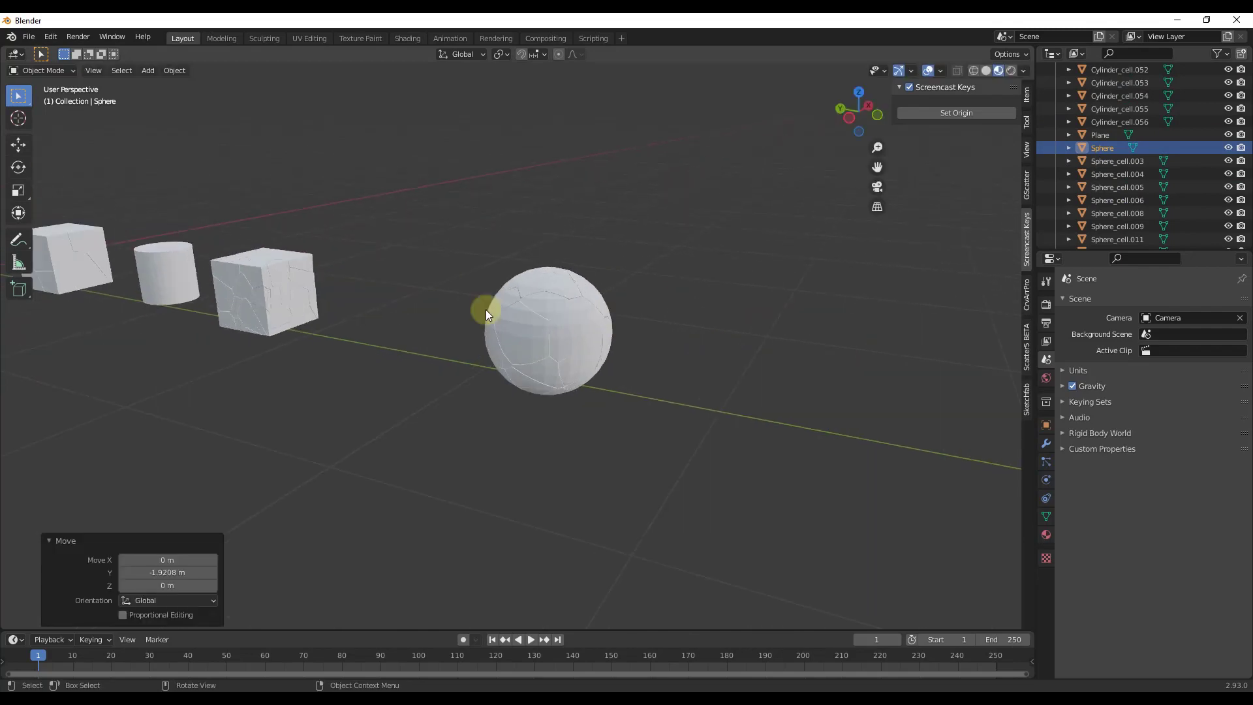
# Step: Select all fragments of the fractured sphere and add them as Active rigid bodies
pyautogui.moveTo(481, 233); pyautogui.dragTo(597, 393)
pyautogui.click(539, 335)
pyautogui.scroll(1, 584, 330)
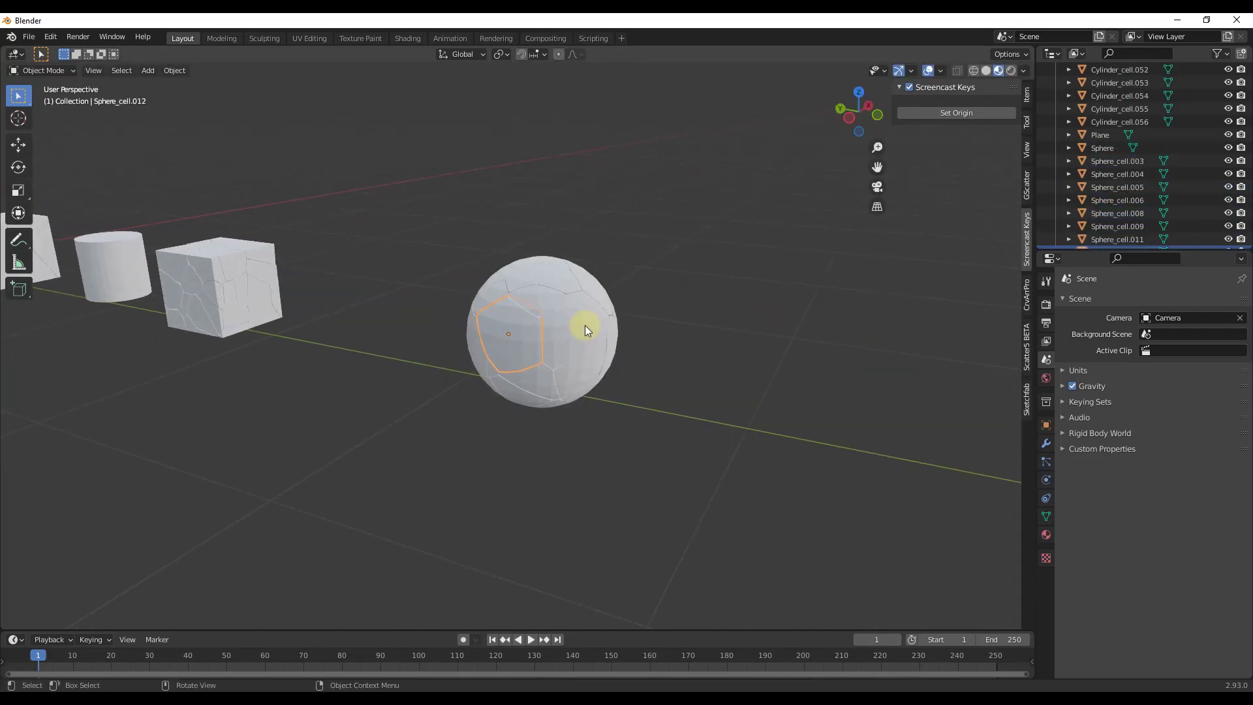
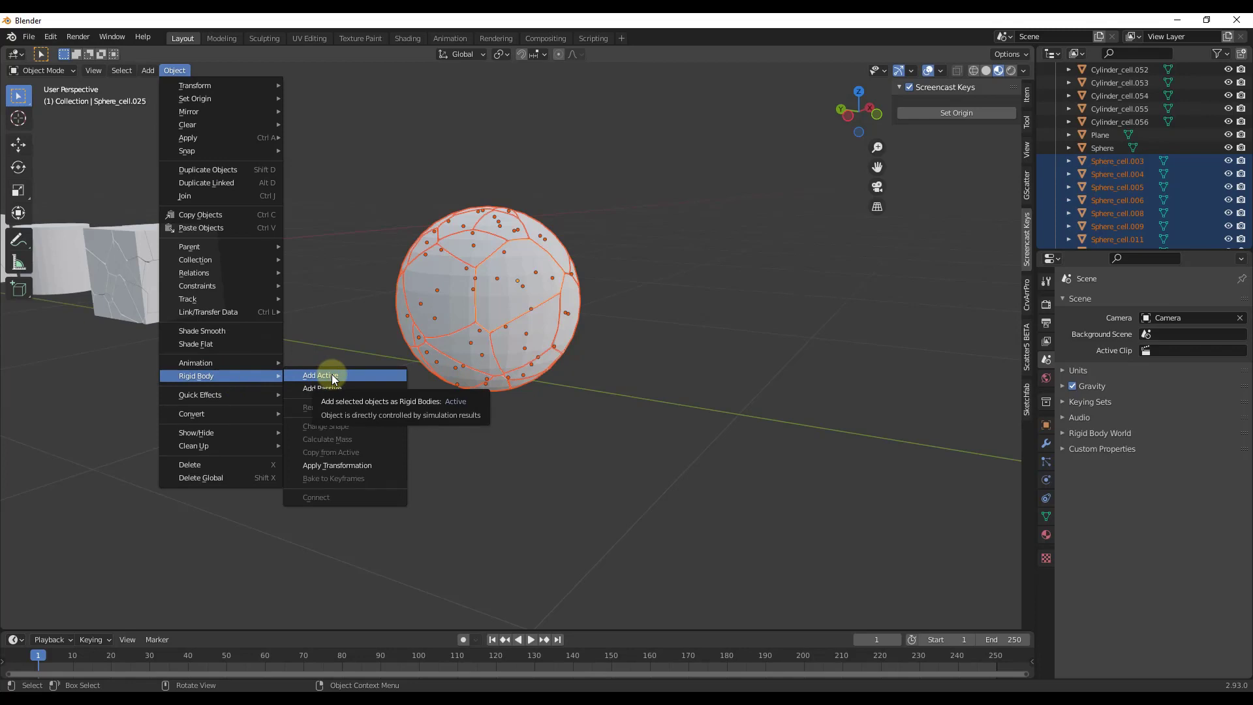
pyautogui.click(332, 376)
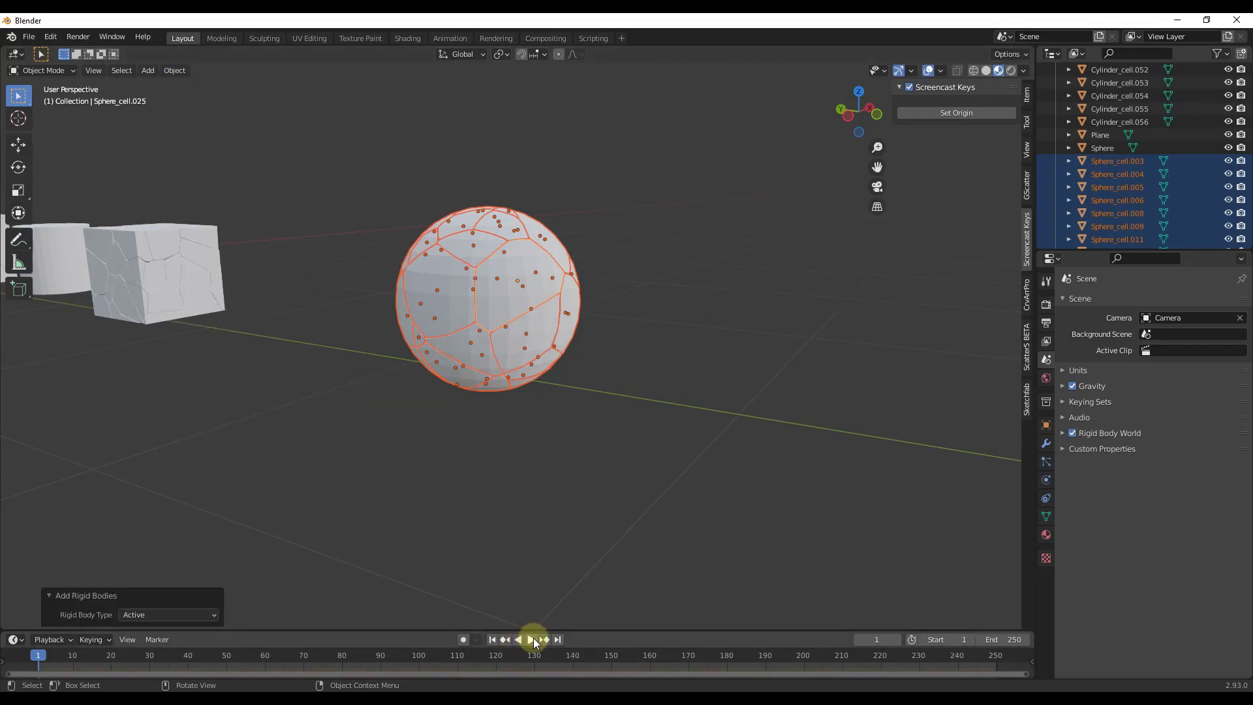
# Step: Play the rigid body simulation of the sphere fragments briefly, and return to frame 1
pyautogui.click(532, 642)
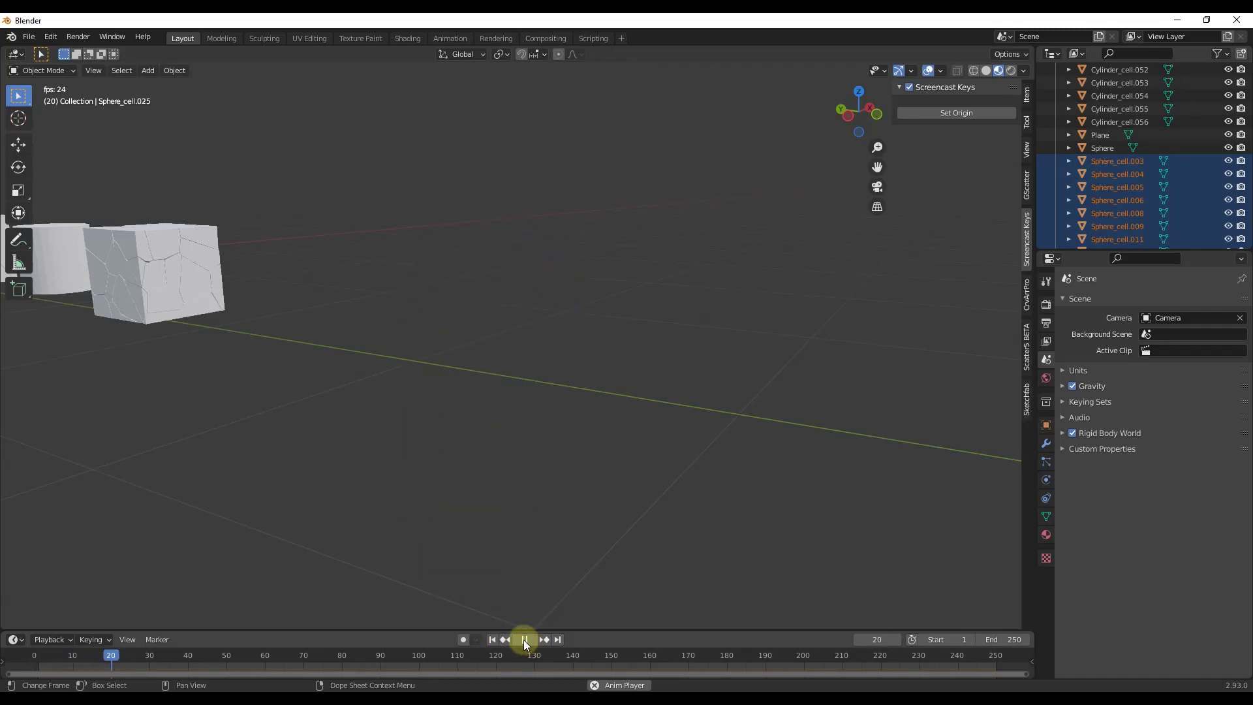
pyautogui.click(524, 639)
pyautogui.click(492, 640)
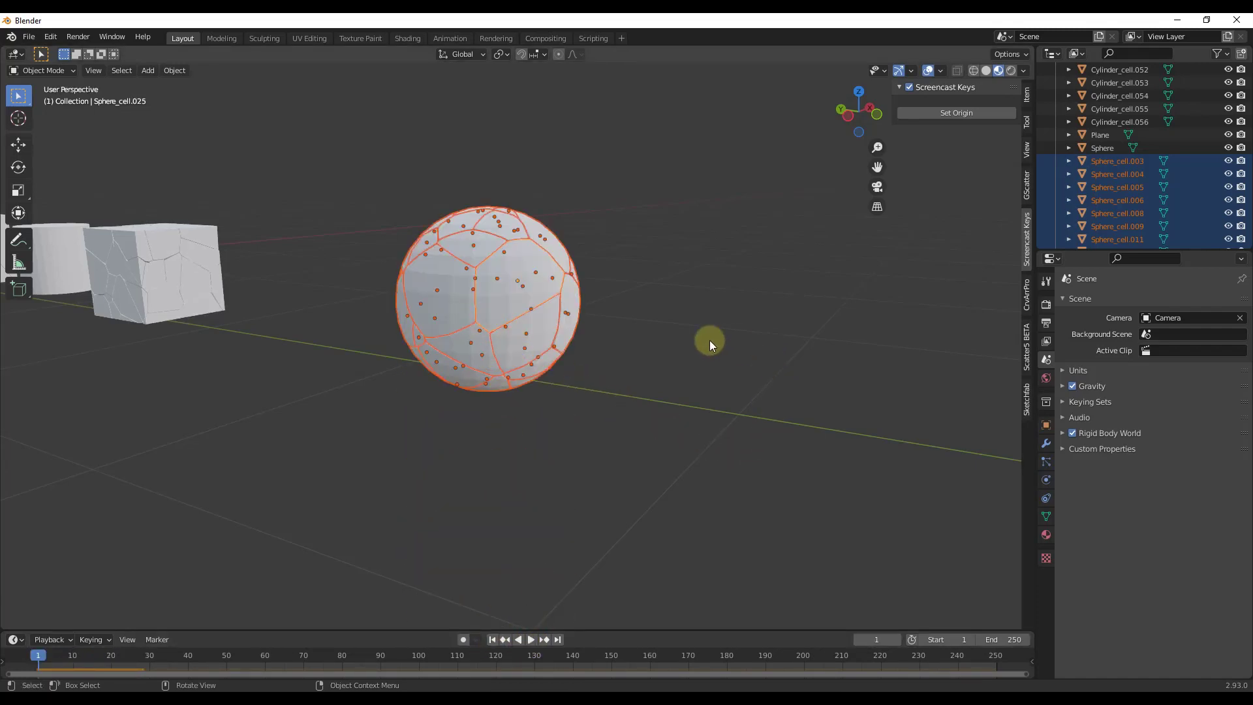
# Step: Raise the selected sphere fragments about 0.087 m along Z
pyautogui.moveTo(710, 339); pyautogui.dragTo(551, 317, button='middle')
pyautogui.press('g')
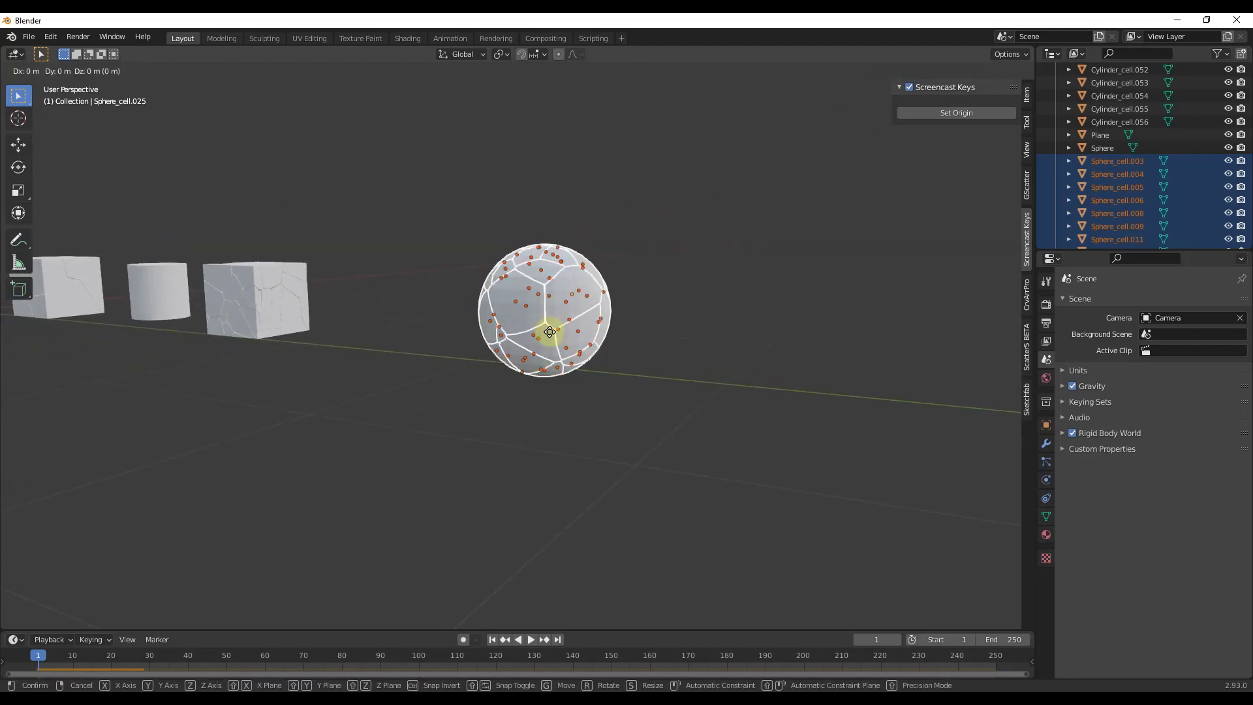
pyautogui.press('z')
pyautogui.click(553, 315)
pyautogui.scroll(-3, 653, 350)
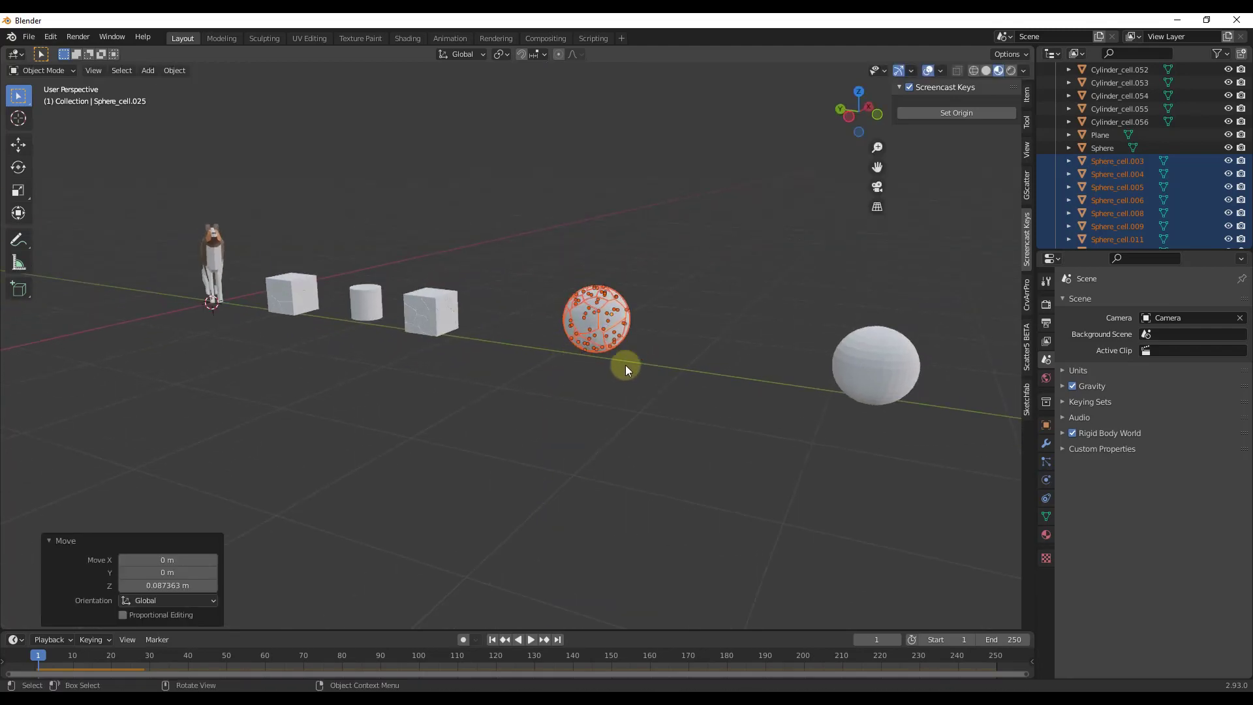
# Step: Add a 2 m plane and move it about -4.28 m along Y, beneath the fractured sphere
pyautogui.hotkey('shift', 'a')
pyautogui.moveTo(611, 366)
pyautogui.click(730, 370)
pyautogui.press('g')
pyautogui.press('y')
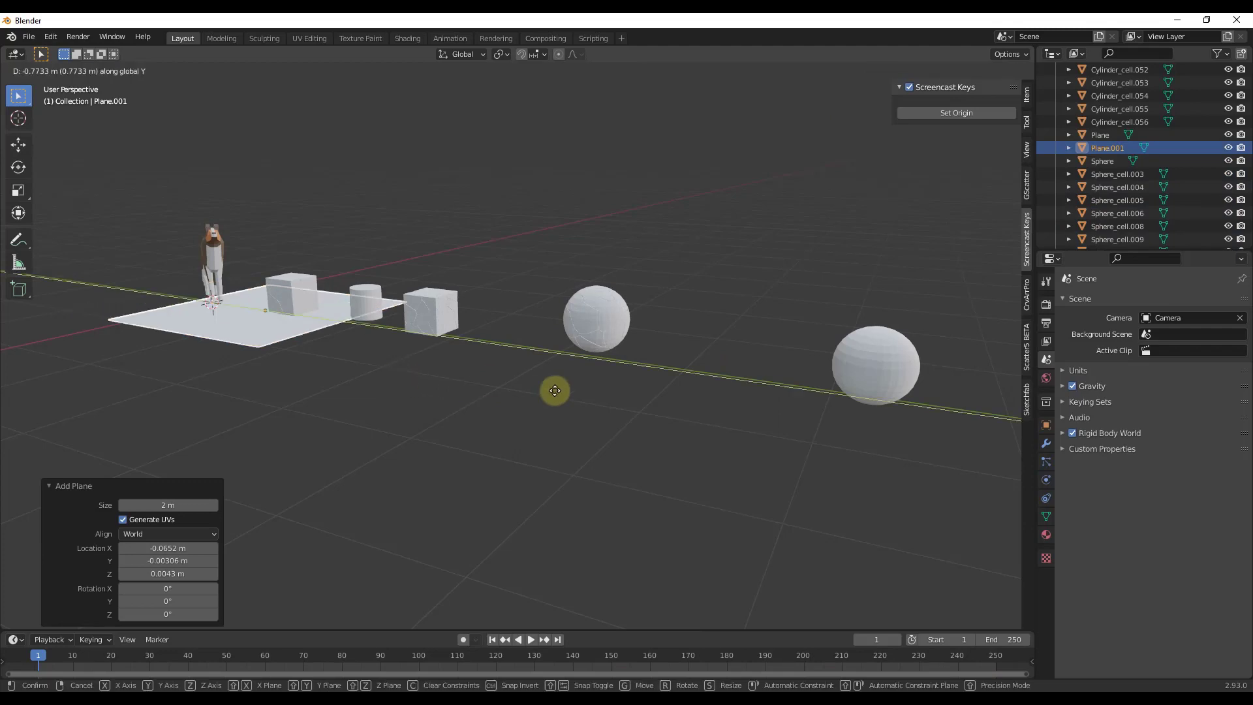
pyautogui.click(789, 417)
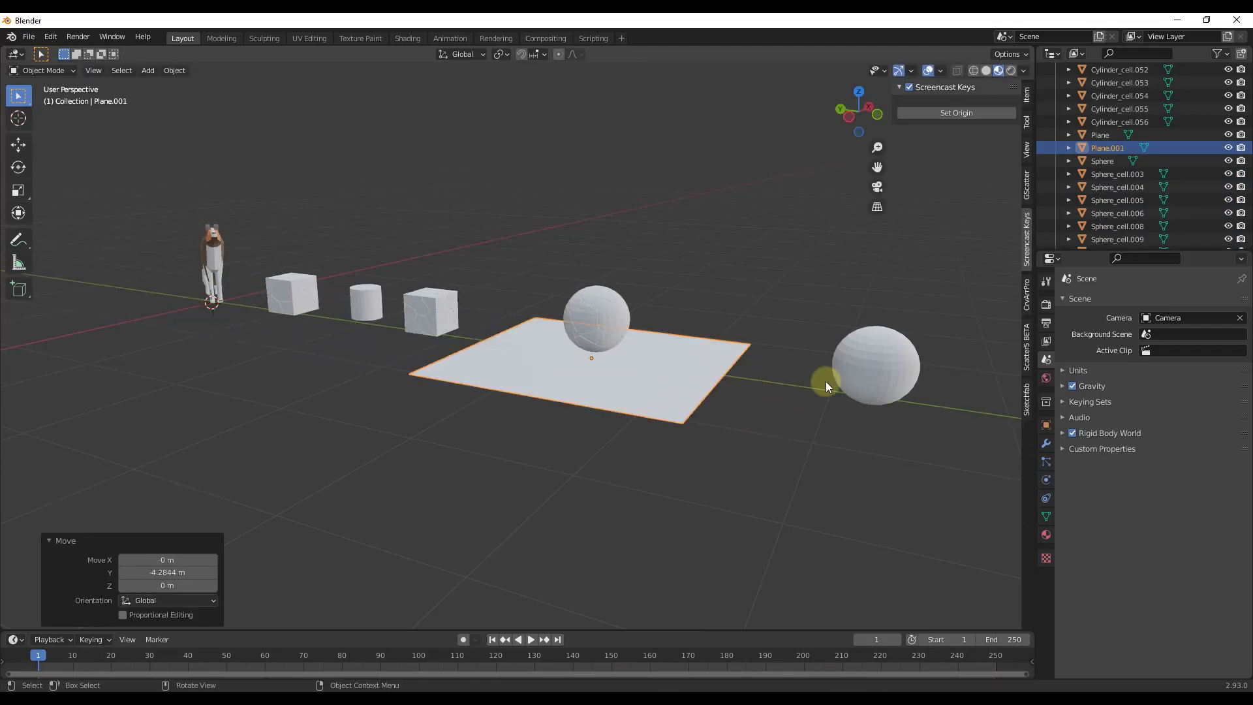
# Step: Give the new plane rigid body physics and set its type to Passive
pyautogui.click(1047, 480)
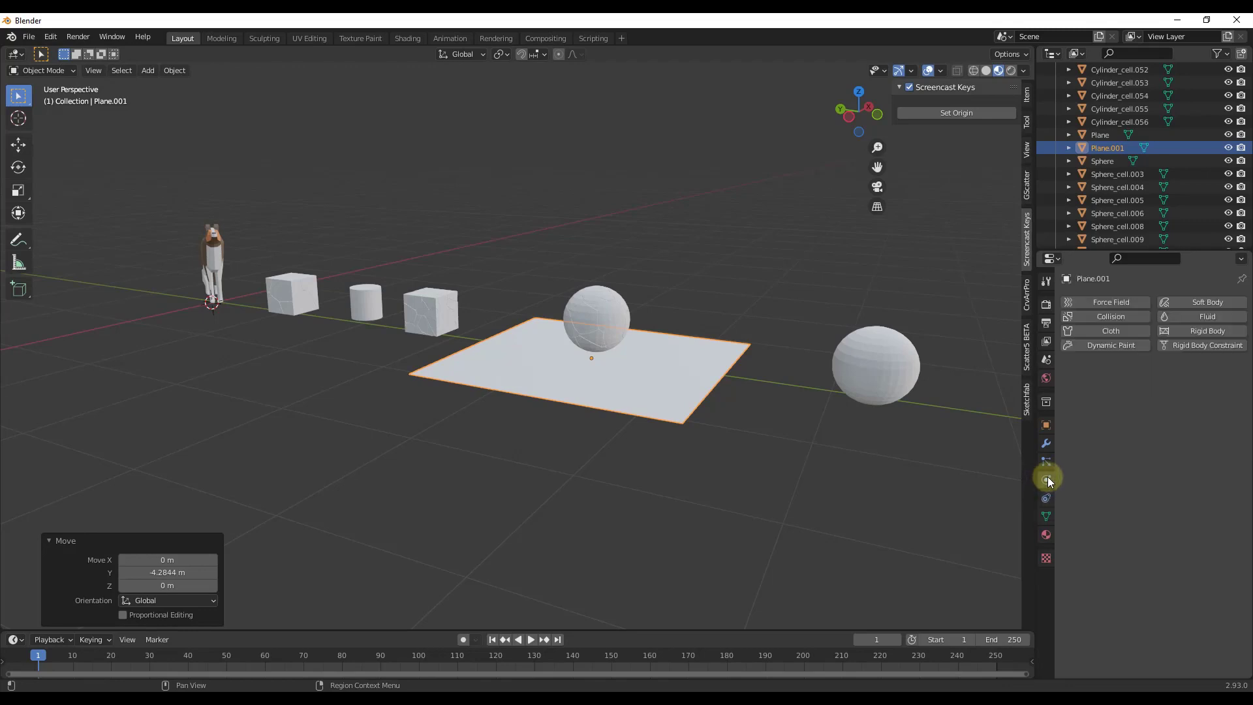
pyautogui.click(1197, 331)
pyautogui.click(1153, 386)
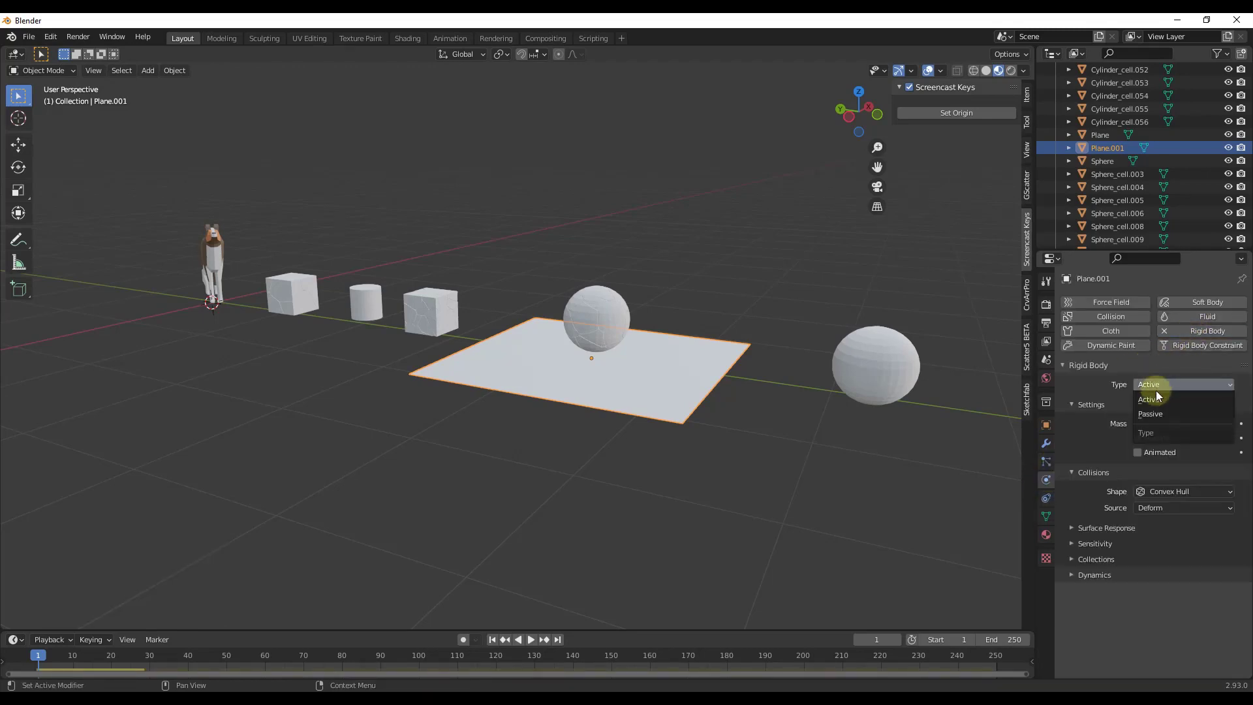
pyautogui.click(1150, 414)
# Step: Play the simulation of the fragments falling onto the plane twice, viewing it from above, and return to frame 1
pyautogui.scroll(3, 523, 346)
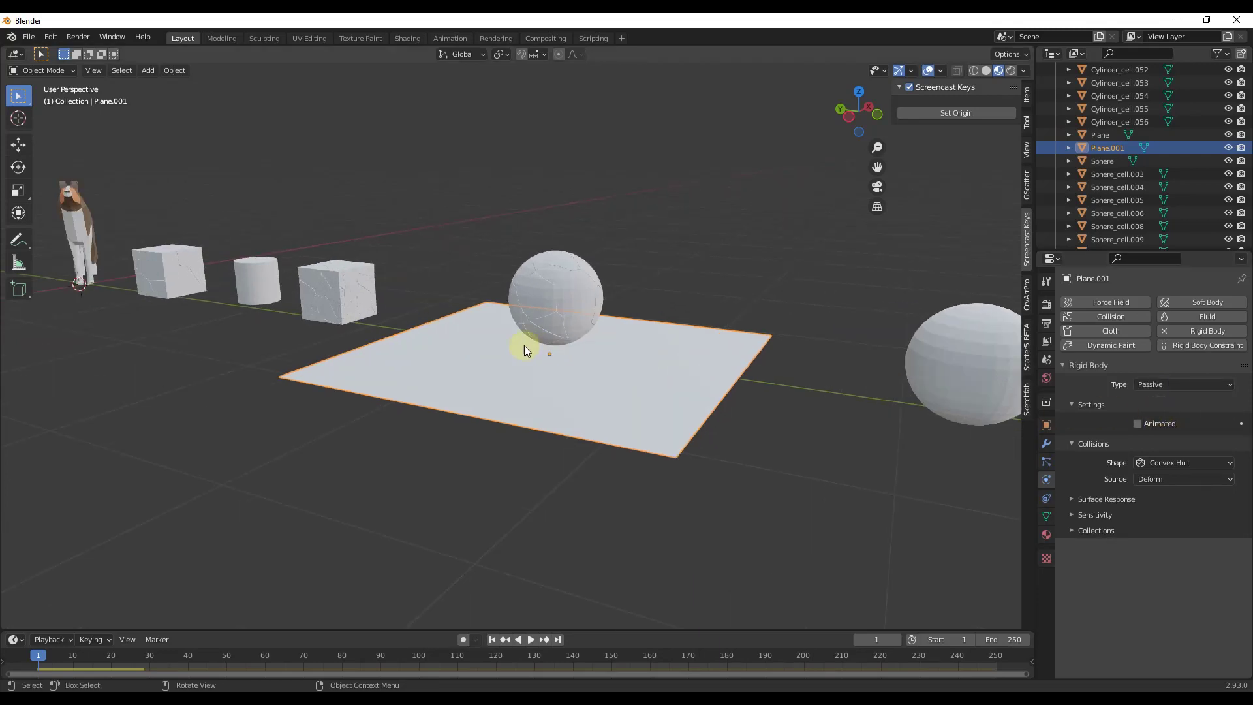
pyautogui.scroll(2, 519, 354)
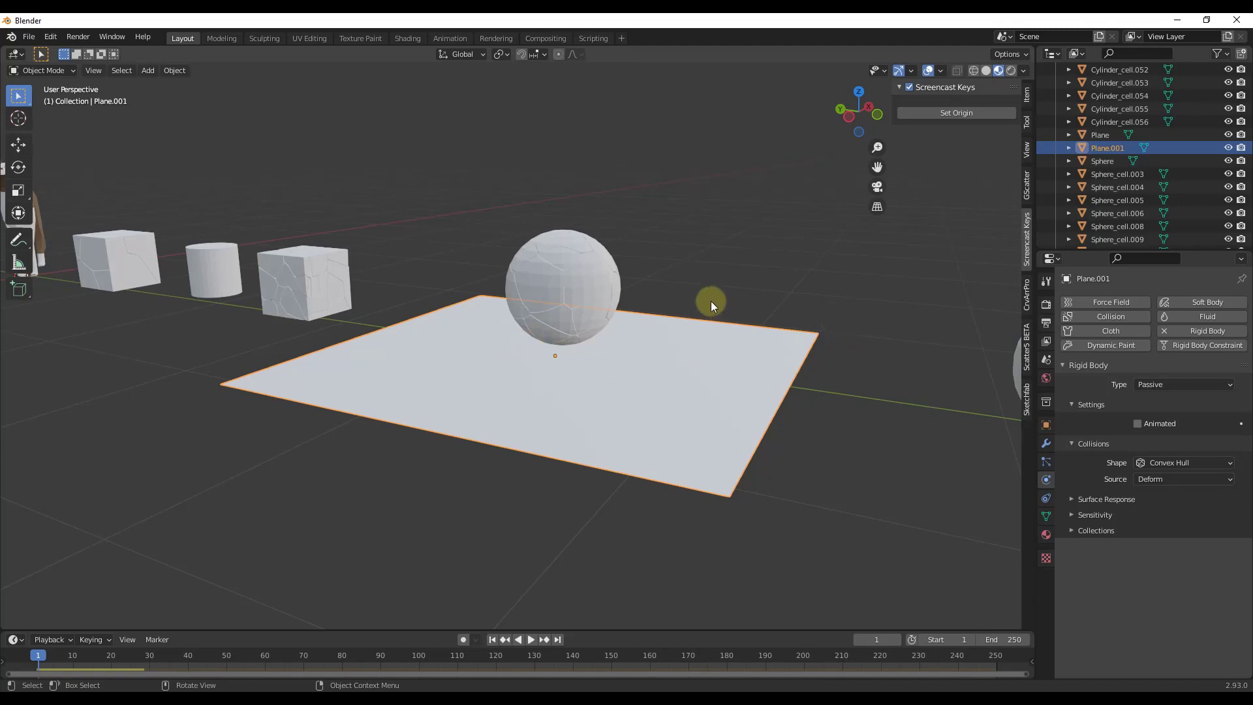
pyautogui.click(531, 639)
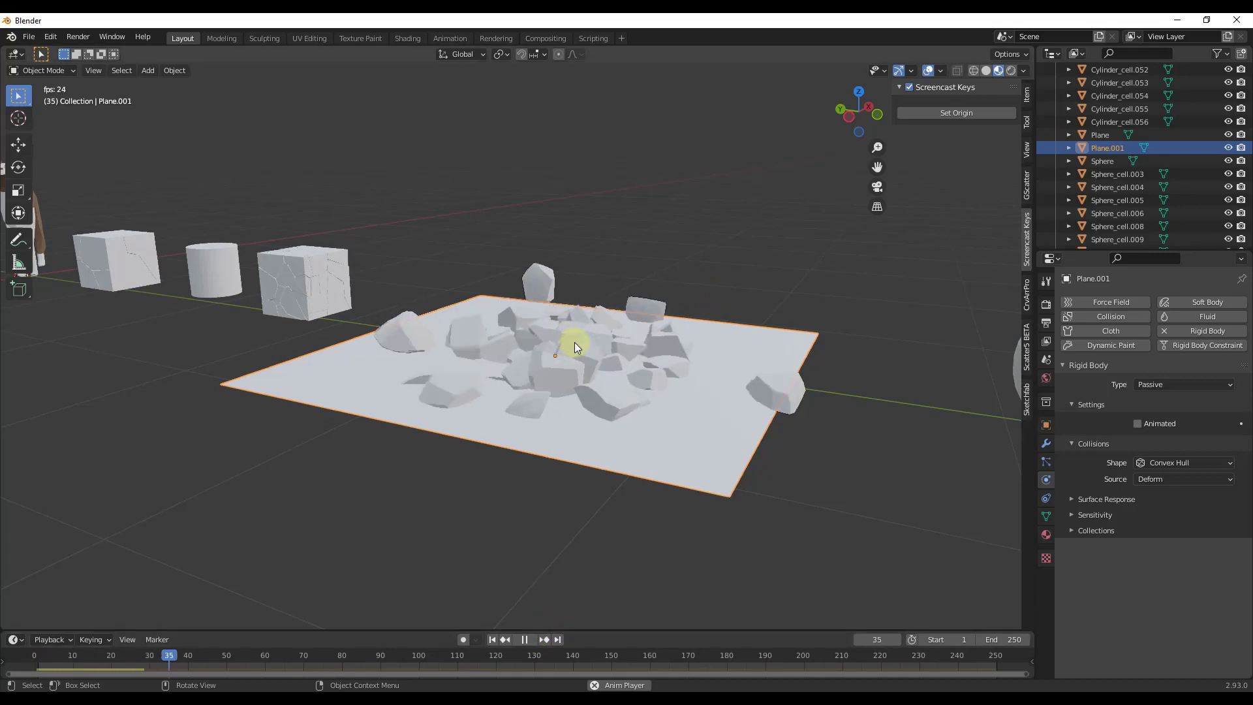
pyautogui.moveTo(575, 341); pyautogui.dragTo(579, 382, button='middle')
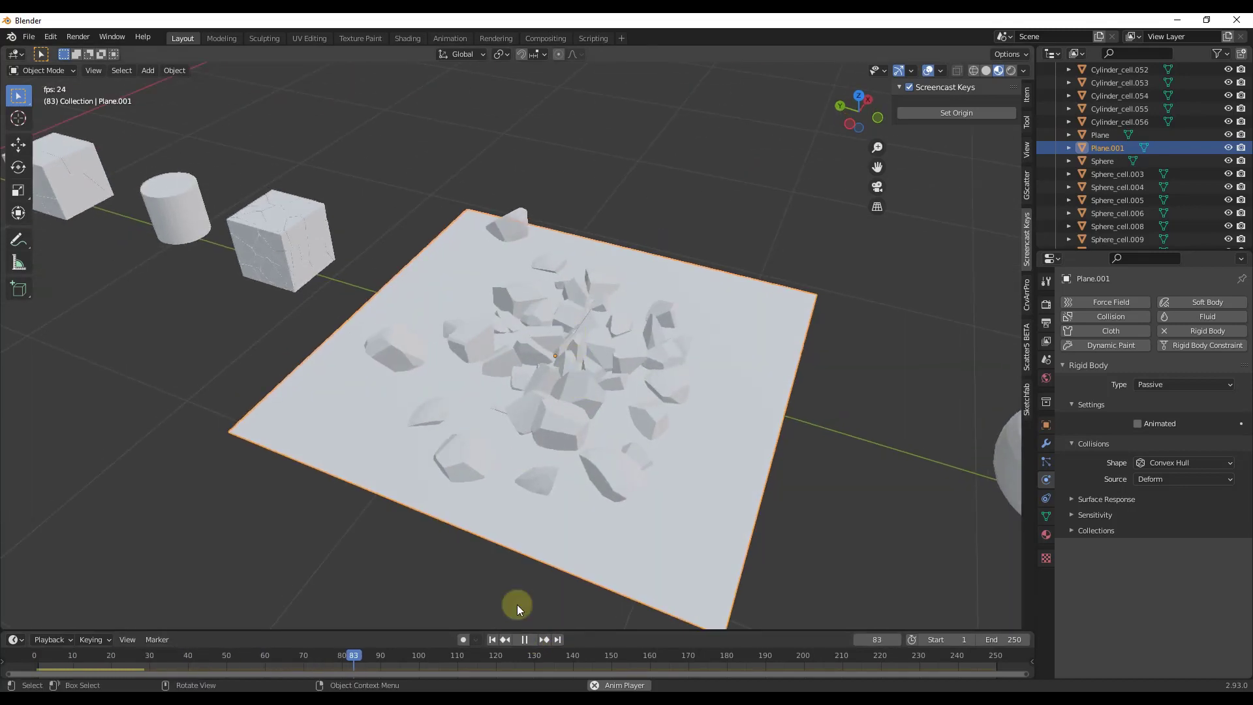
pyautogui.click(525, 639)
pyautogui.click(492, 639)
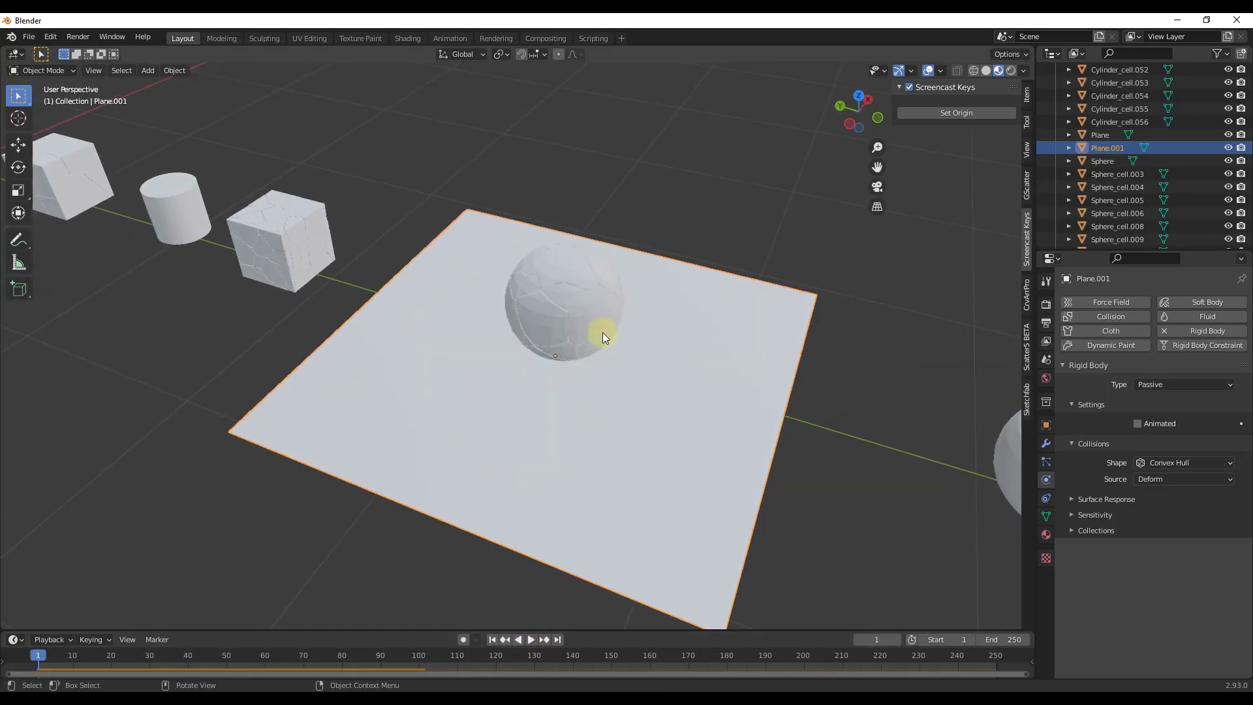
pyautogui.click(528, 639)
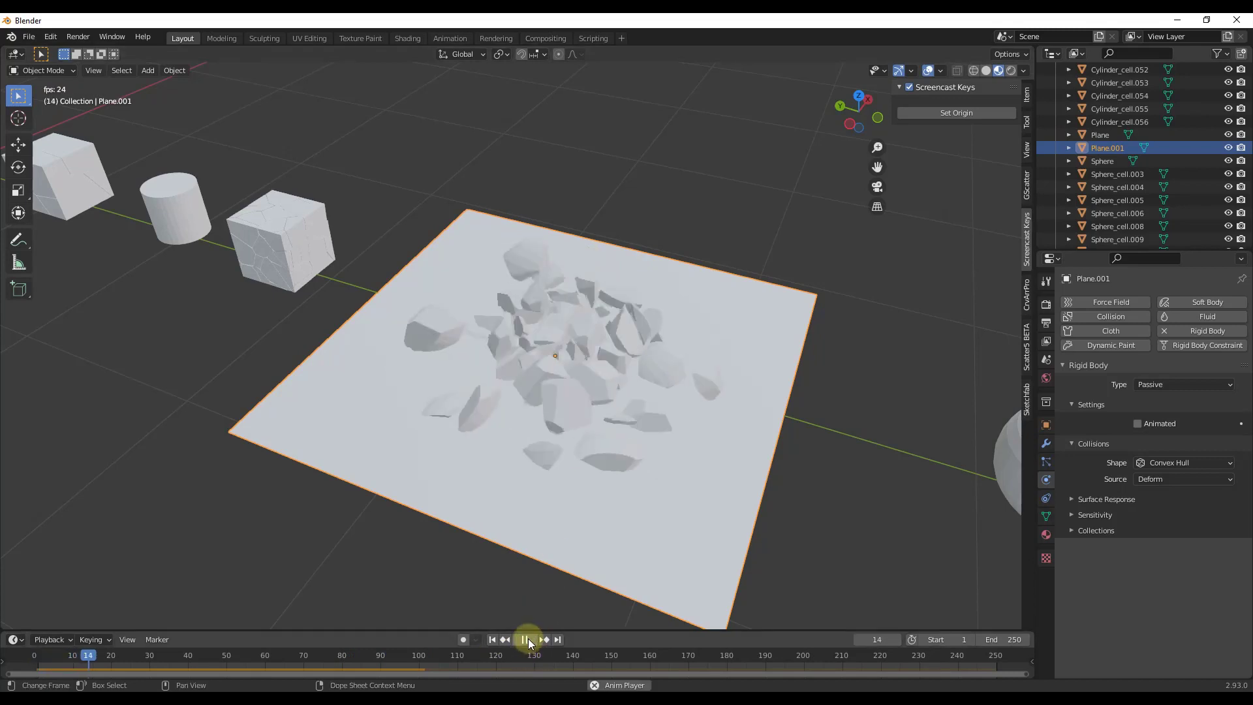
pyautogui.click(529, 639)
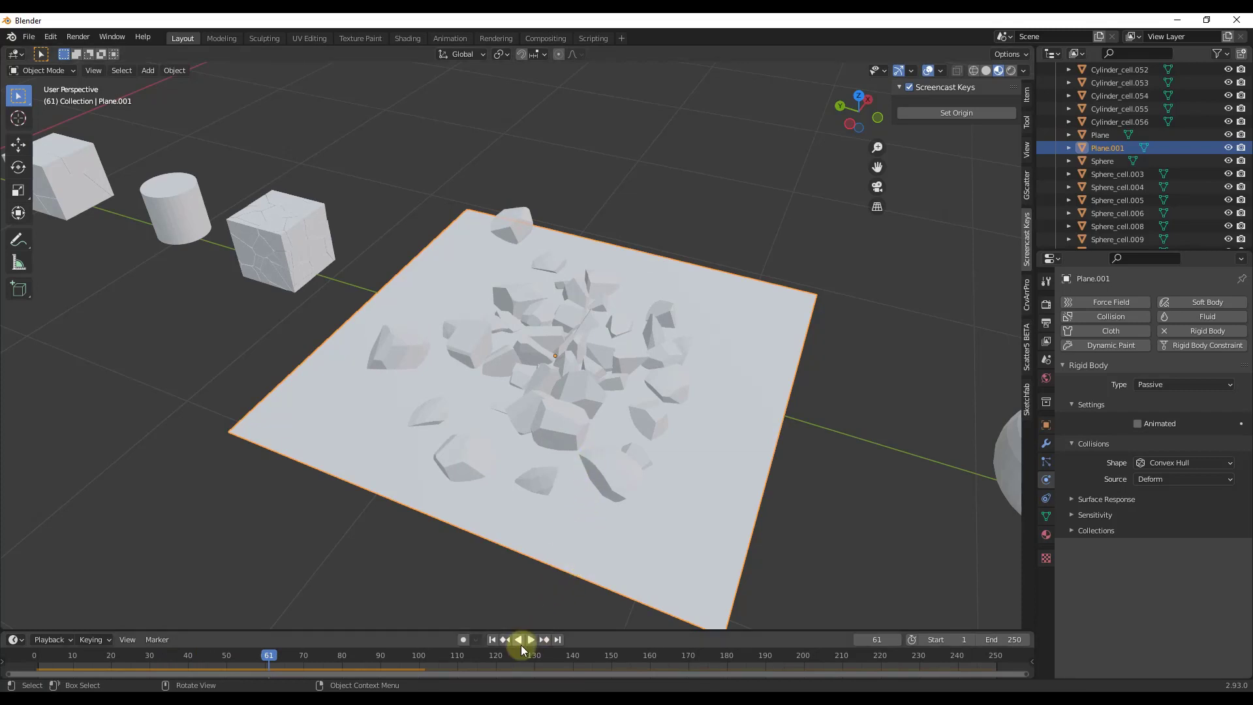
pyautogui.click(492, 640)
# Step: Select the original unbroken sphere and raise it about 0.024 m along Z
pyautogui.scroll(-3, 574, 414)
pyautogui.moveTo(573, 414); pyautogui.dragTo(592, 355, button='middle')
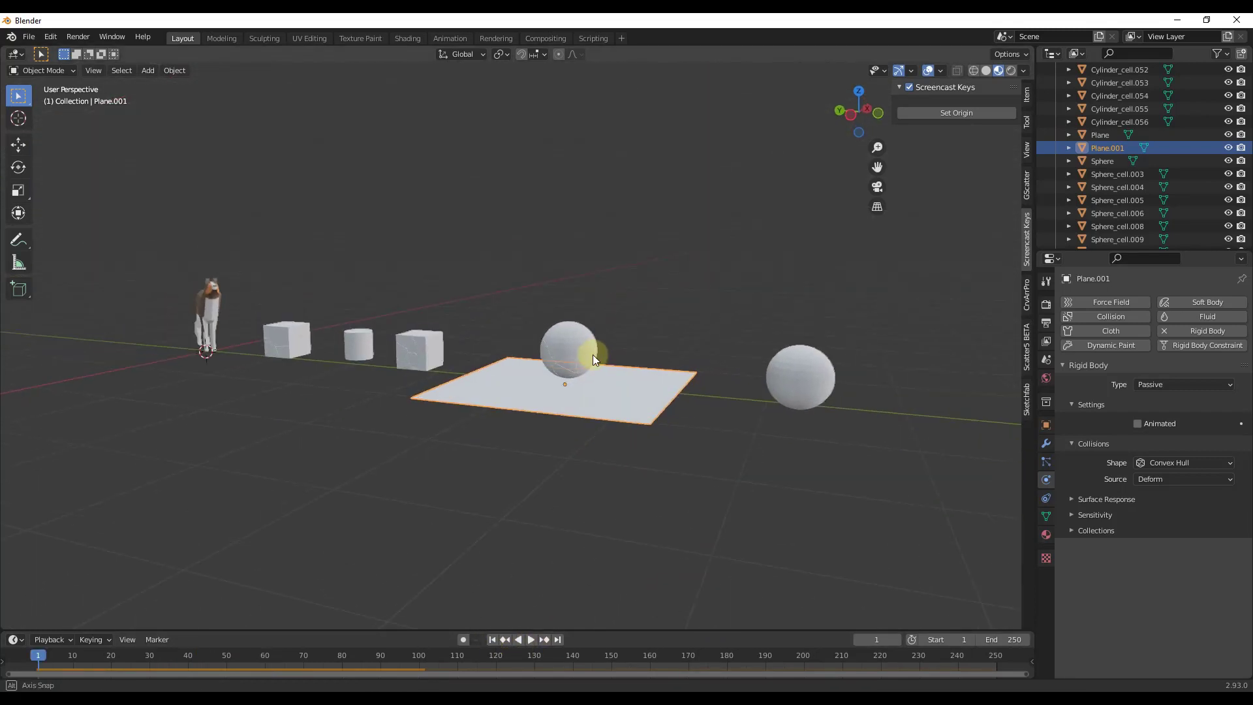
pyautogui.click(773, 400)
pyautogui.moveTo(772, 400); pyautogui.dragTo(679, 374, button='middle')
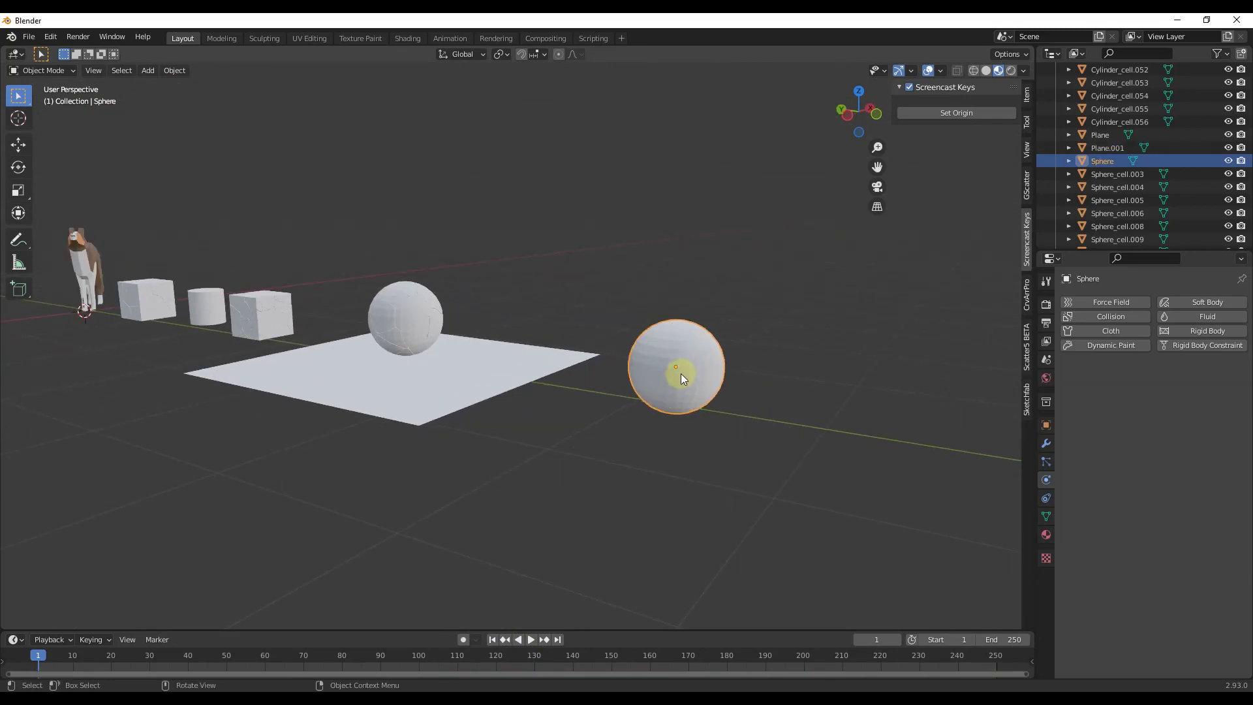
pyautogui.scroll(5, 700, 393)
pyautogui.press('g')
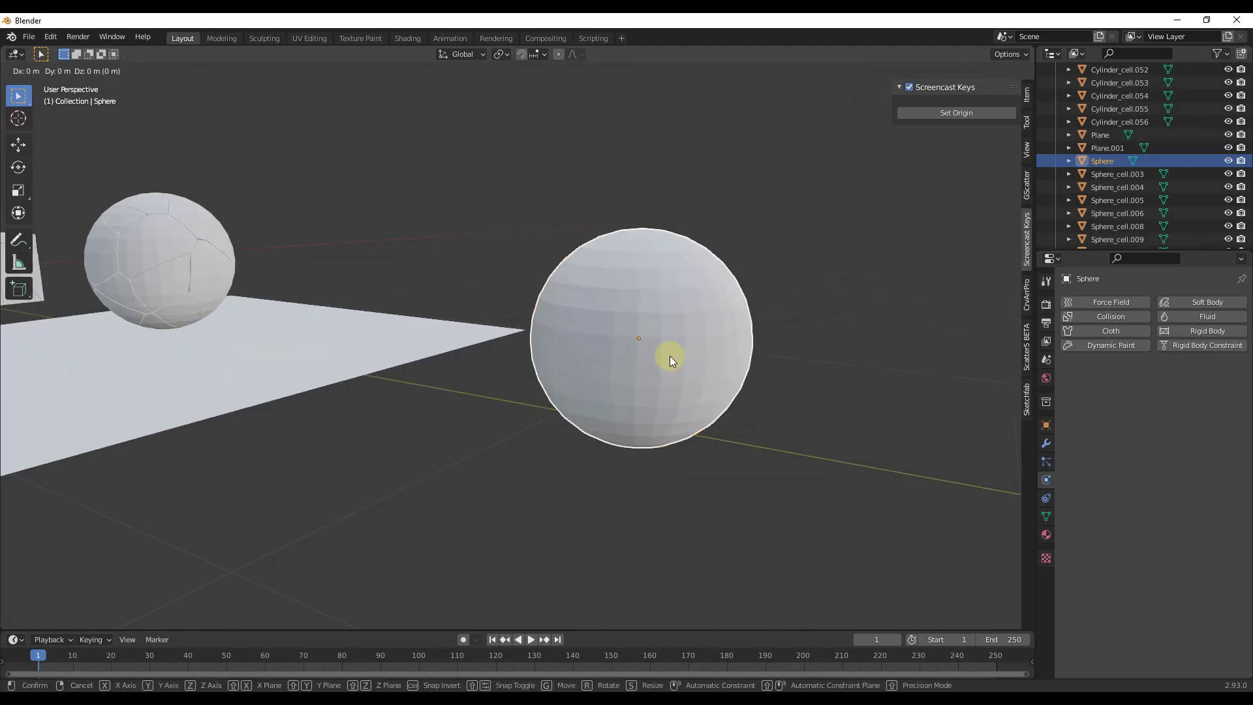
pyautogui.press('z')
pyautogui.click(711, 353)
# Step: Apply Cell Fracture to the raised original sphere with Own Particles, Source Limit 100 and Noise 1
pyautogui.scroll(2, 678, 317)
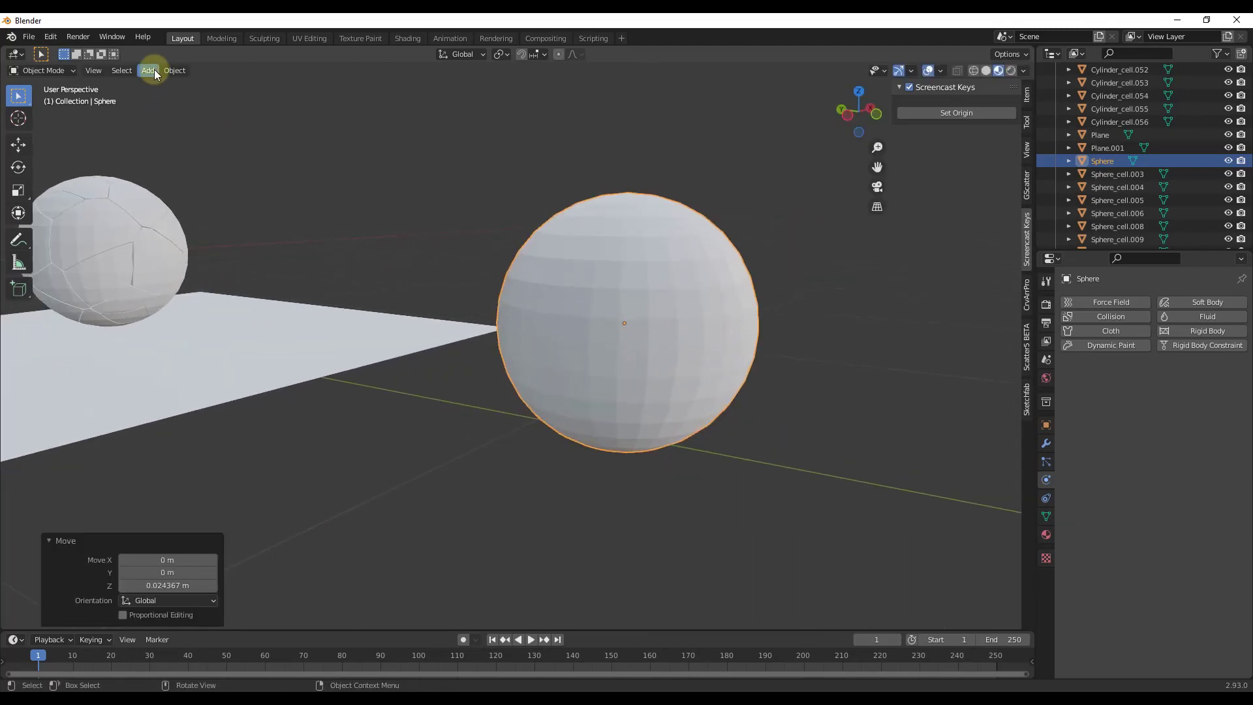
pyautogui.click(174, 70)
pyautogui.moveTo(232, 396)
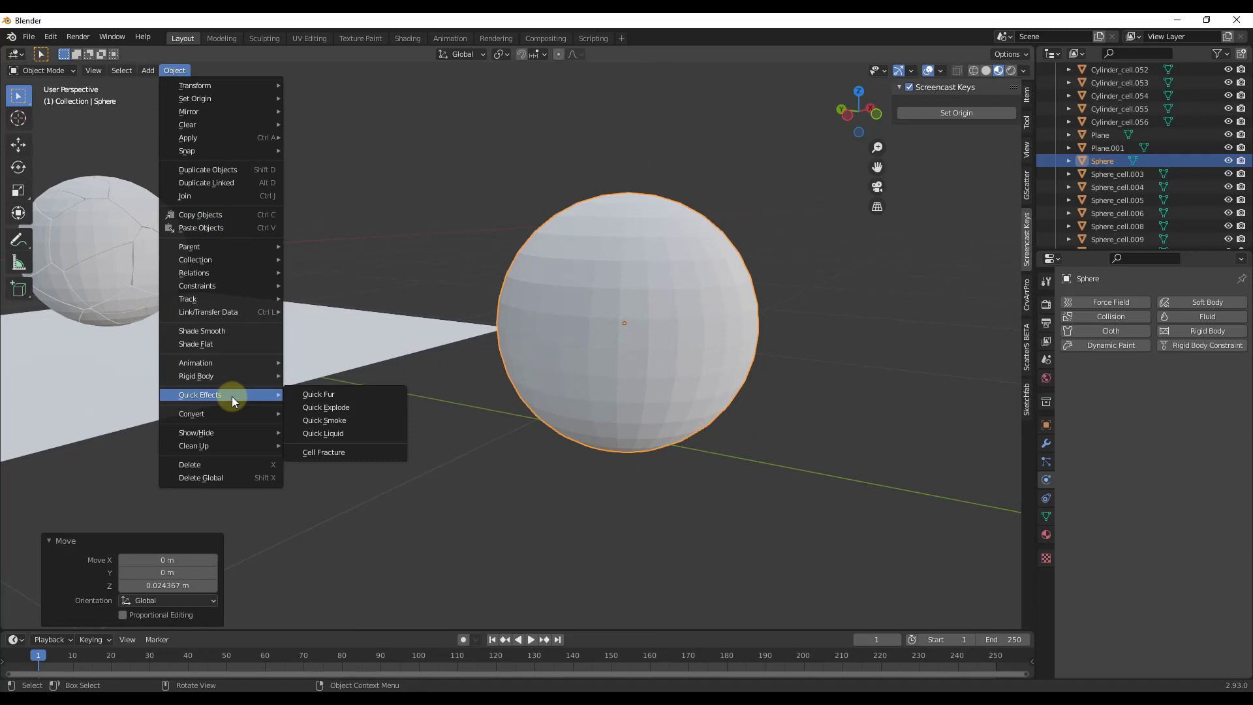
pyautogui.click(344, 452)
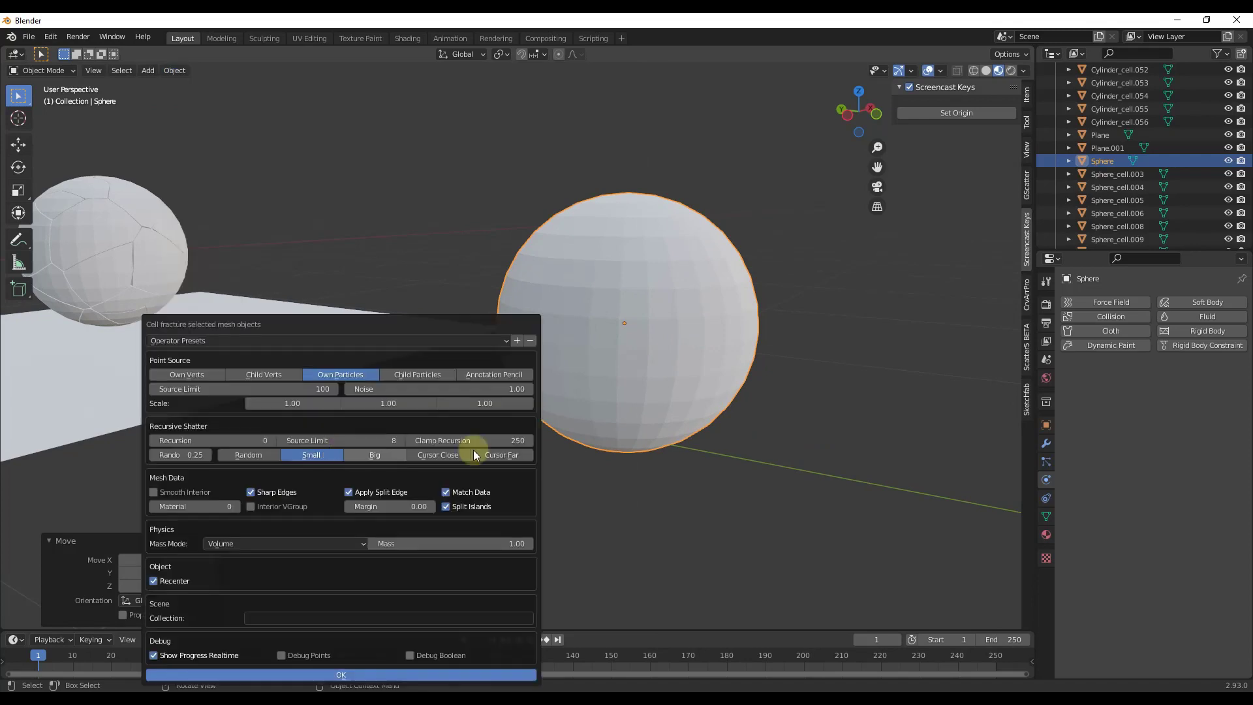
pyautogui.click(339, 676)
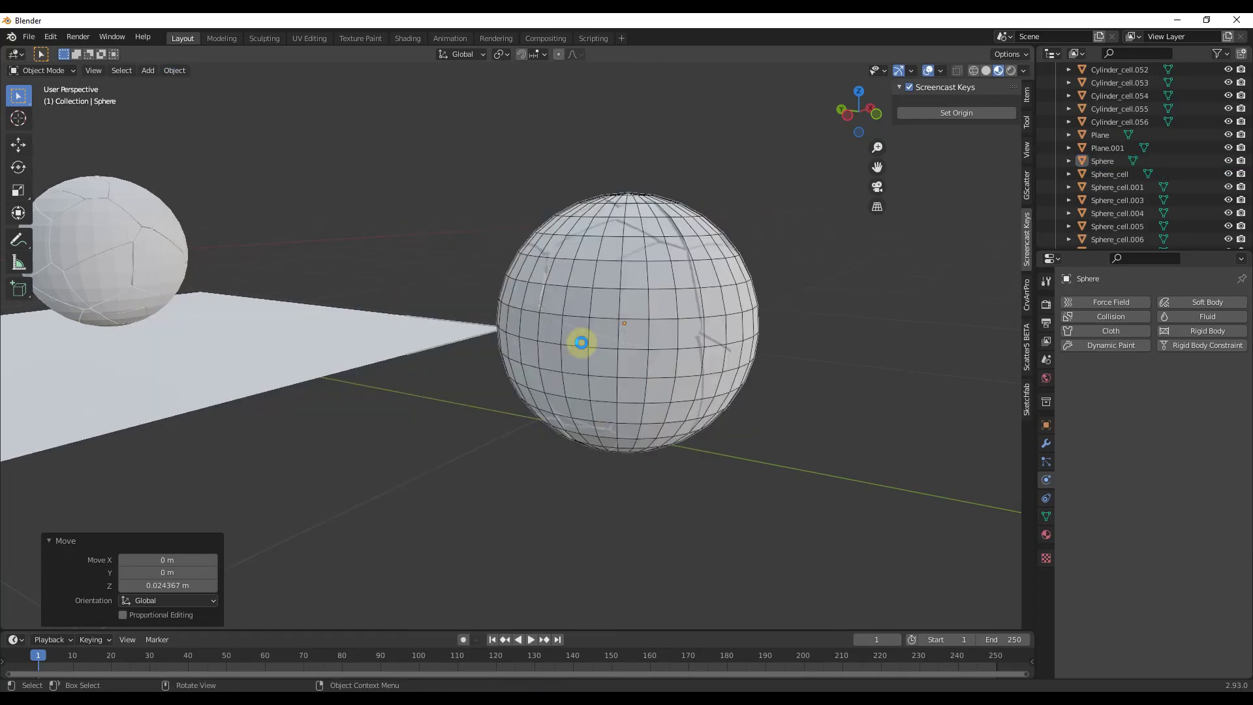
# Step: Move the original unbroken sphere about -0.974 m along Y, away from its fractured copy
pyautogui.click(1104, 163)
pyautogui.scroll(-3, 699, 317)
pyautogui.press('g')
pyautogui.press('y')
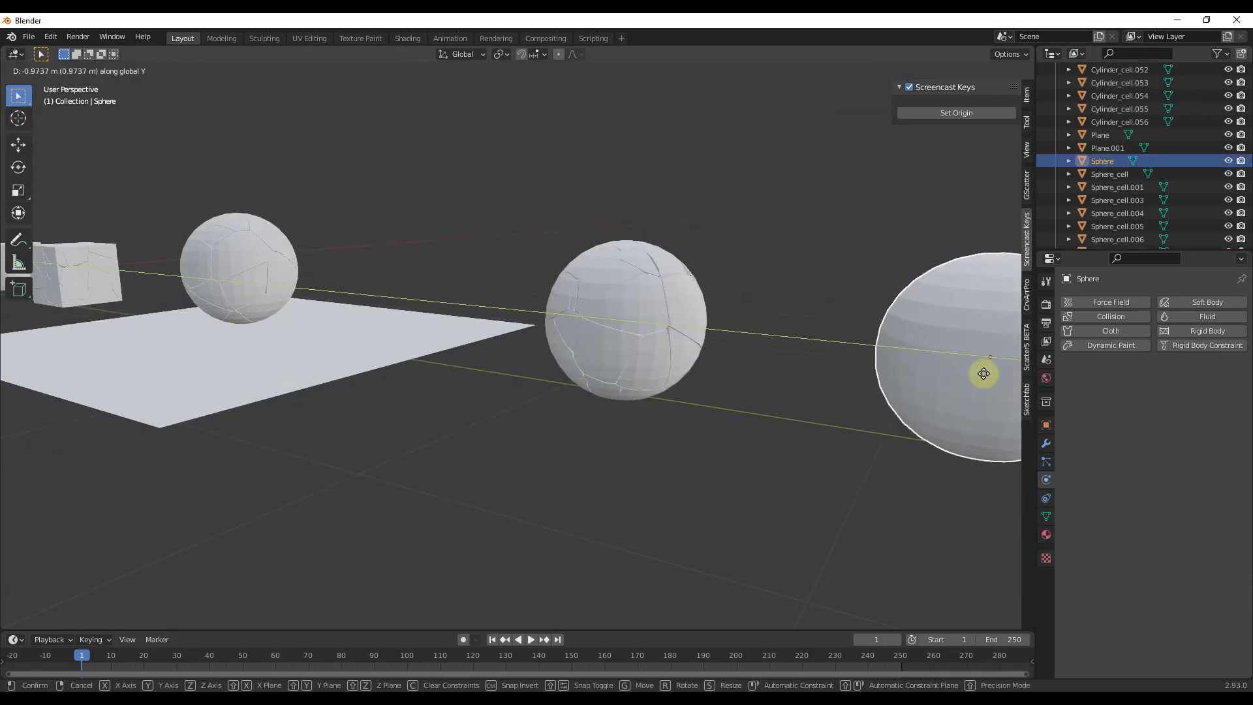
pyautogui.click(984, 373)
pyautogui.scroll(3, 655, 323)
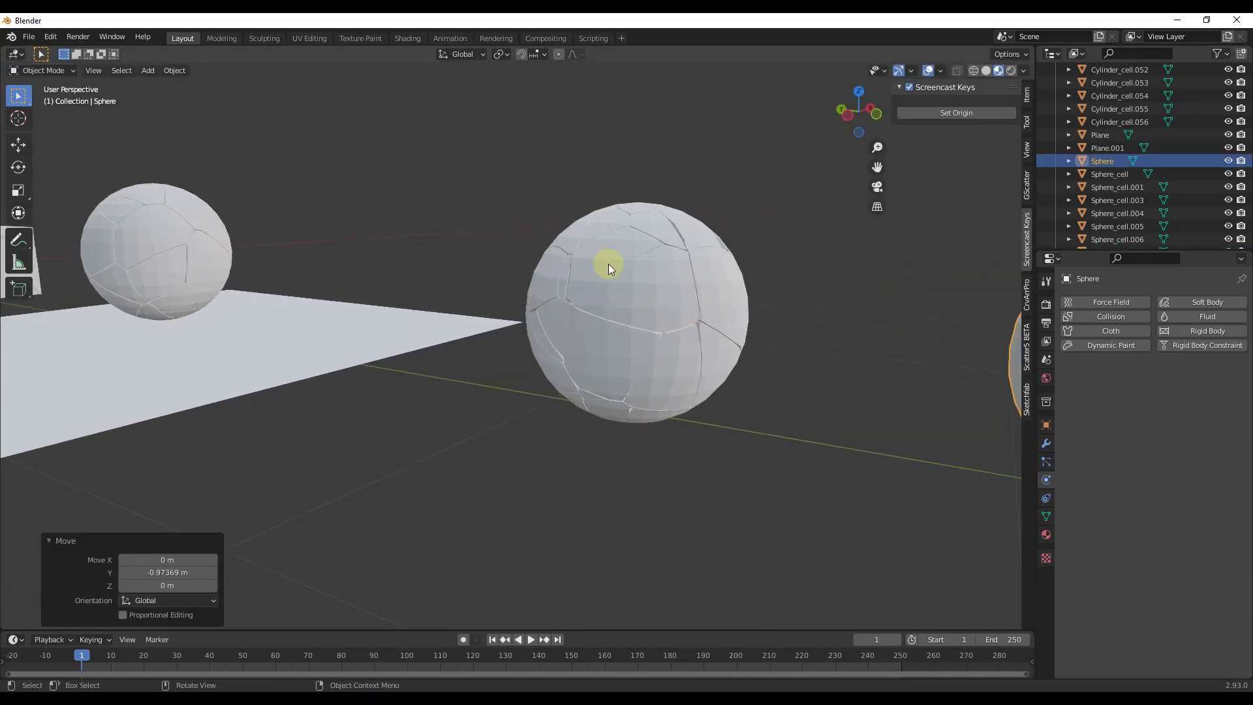
# Step: Select all fragments of the new fractured sphere with one fragment active and add rigid body physics to the active fragment
pyautogui.moveTo(608, 263); pyautogui.dragTo(621, 304, button='middle')
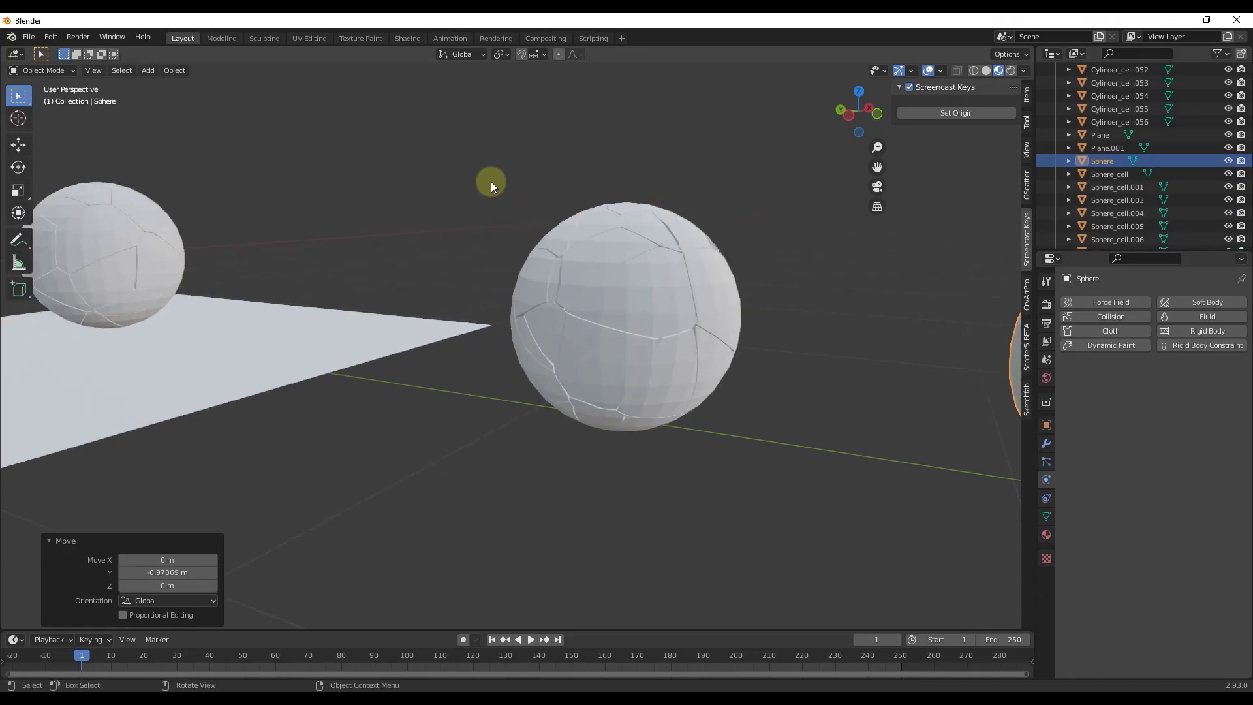
pyautogui.moveTo(506, 163); pyautogui.dragTo(782, 475)
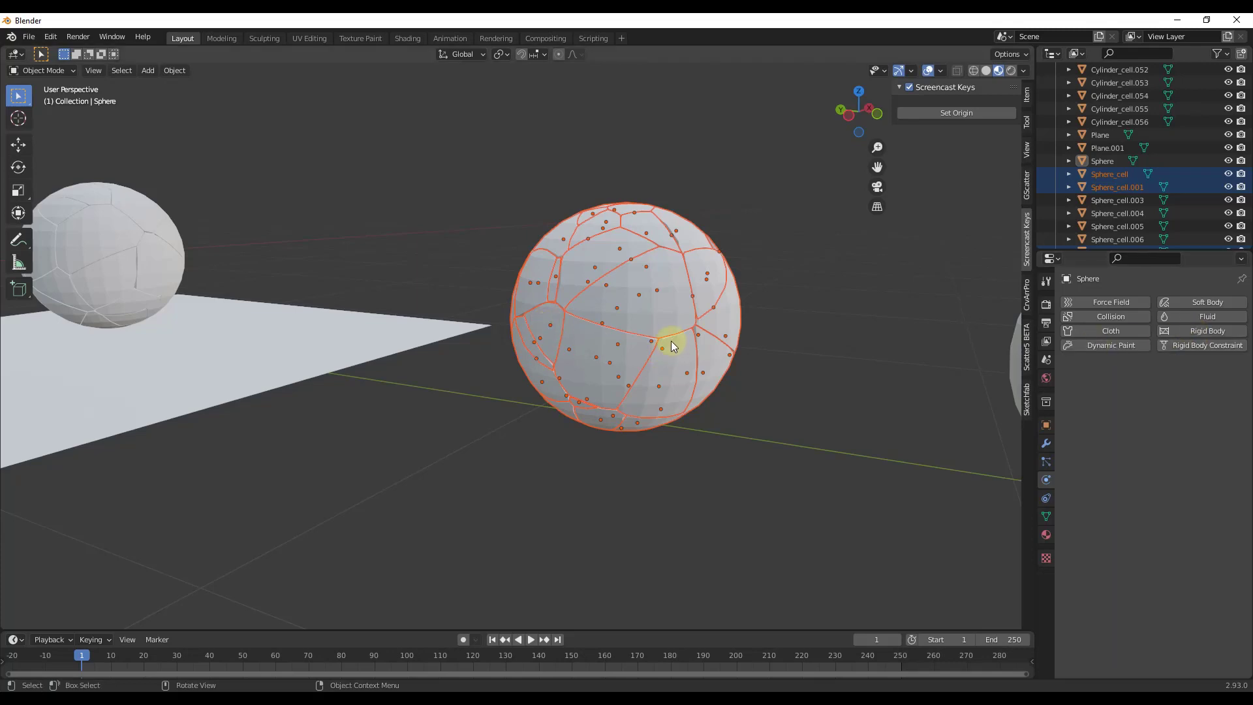
pyautogui.click(707, 286)
pyautogui.moveTo(646, 366); pyautogui.dragTo(628, 363, button='middle')
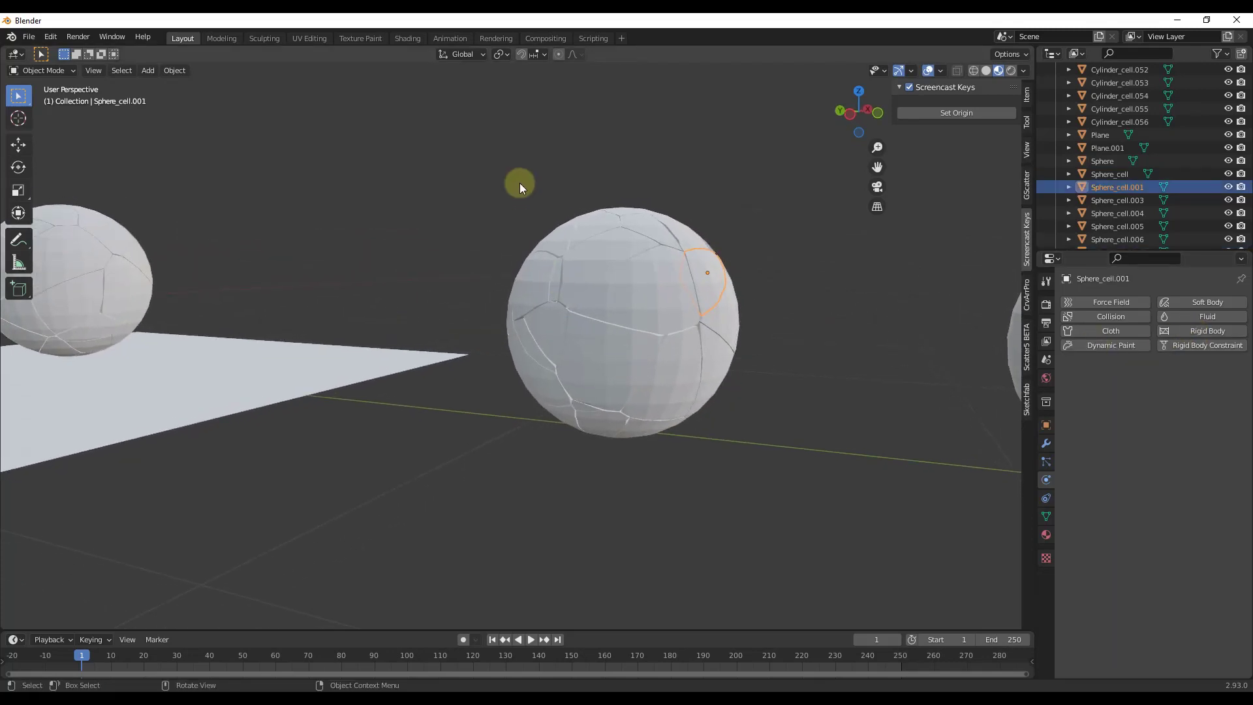
pyautogui.moveTo(496, 156); pyautogui.dragTo(849, 483)
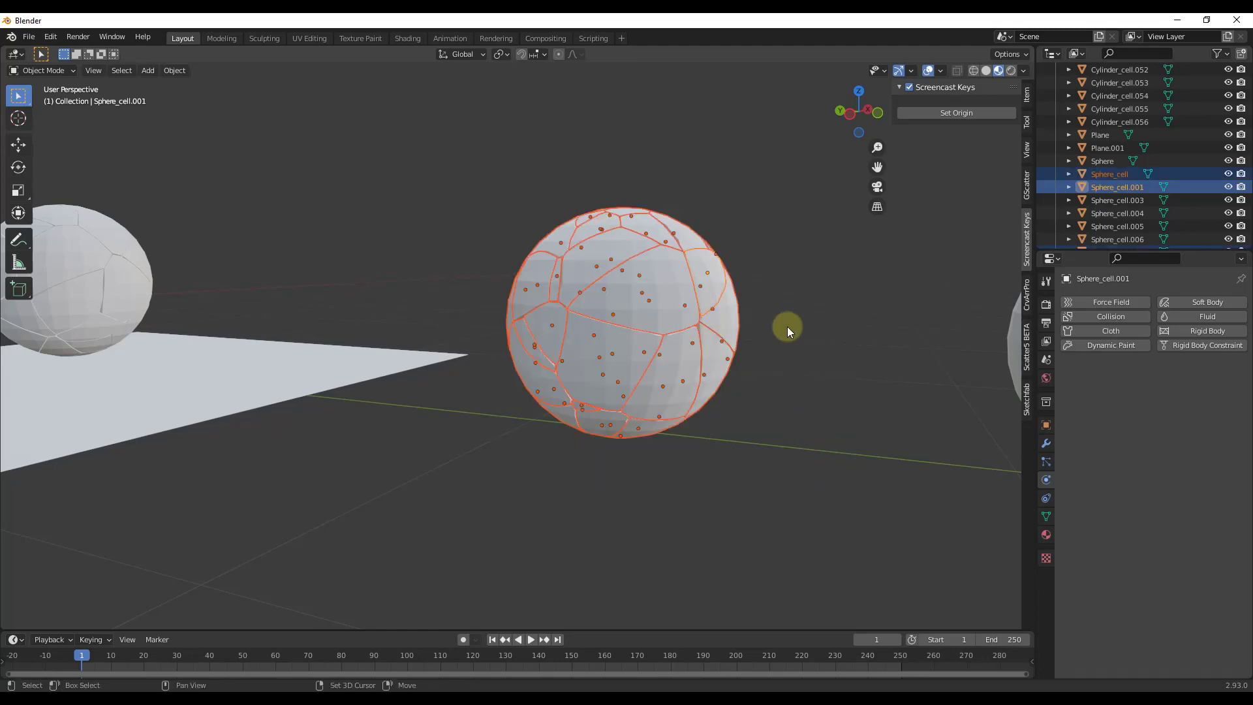
pyautogui.moveTo(787, 326); pyautogui.dragTo(822, 324, button='middle')
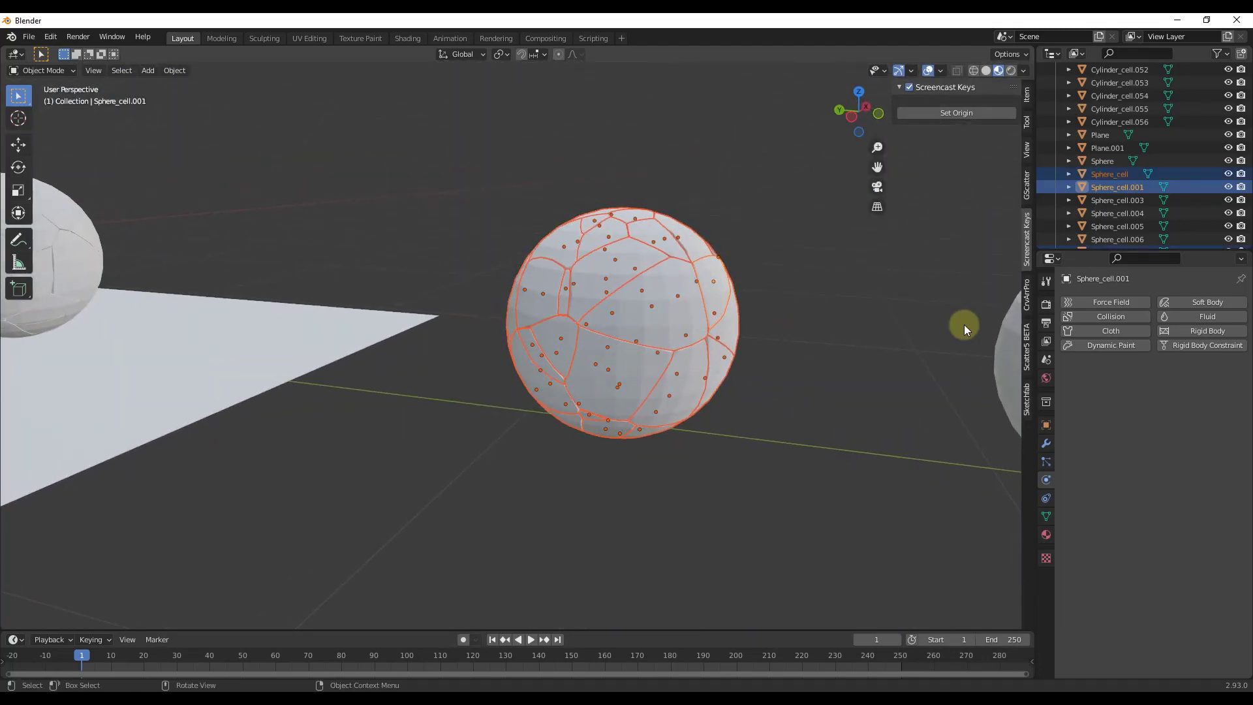
pyautogui.click(1201, 333)
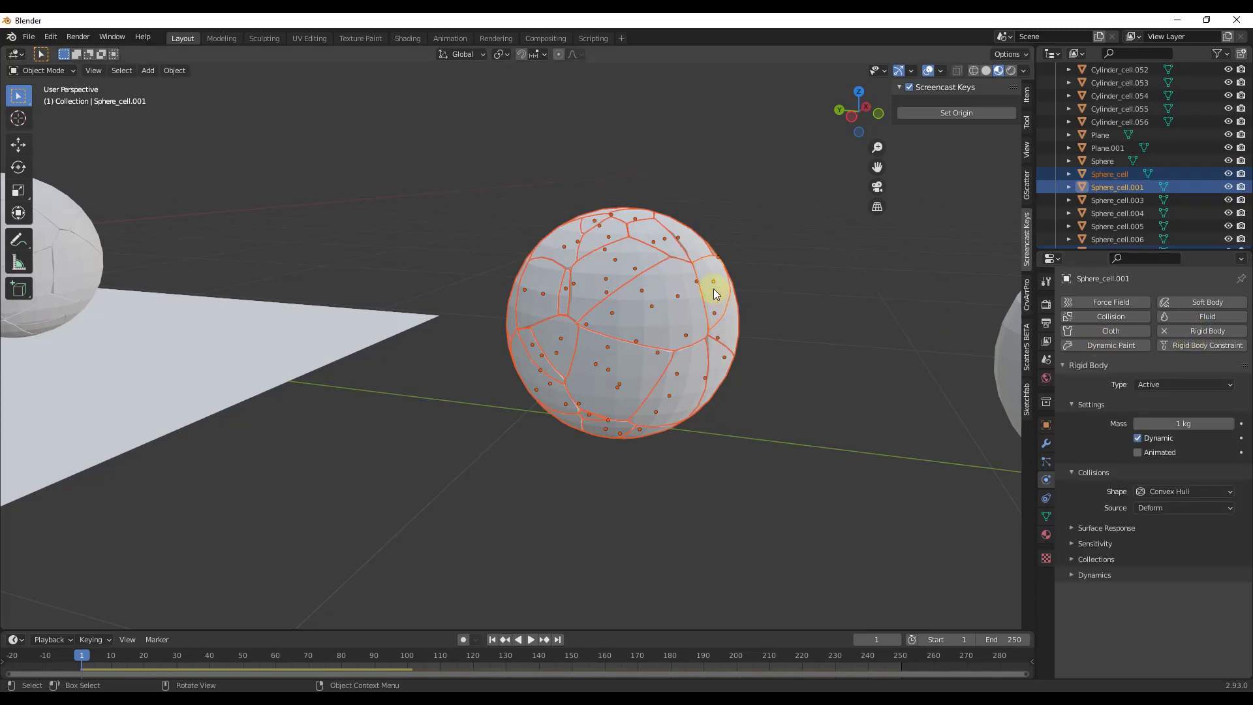
# Step: Play the simulation to check how the new sphere's fragments behave, and return to frame 1
pyautogui.scroll(3, 714, 294)
pyautogui.moveTo(714, 294); pyautogui.dragTo(742, 291, button='middle')
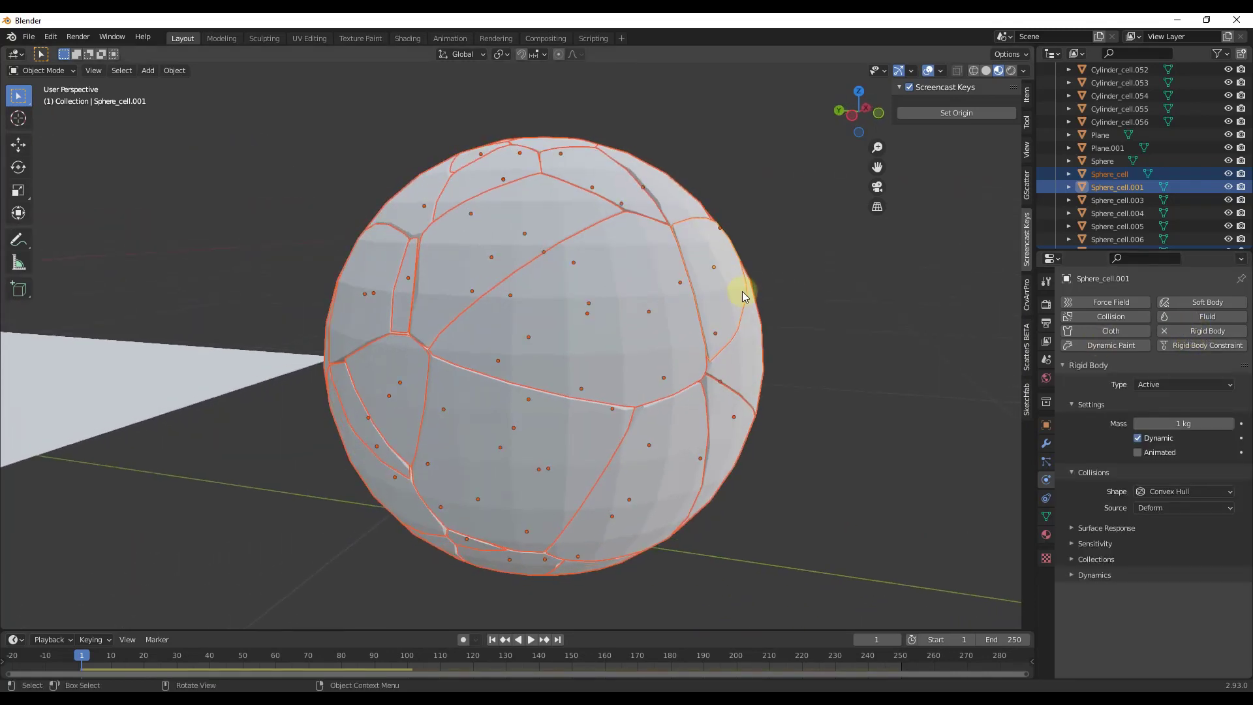
pyautogui.scroll(-5, 742, 291)
pyautogui.click(530, 640)
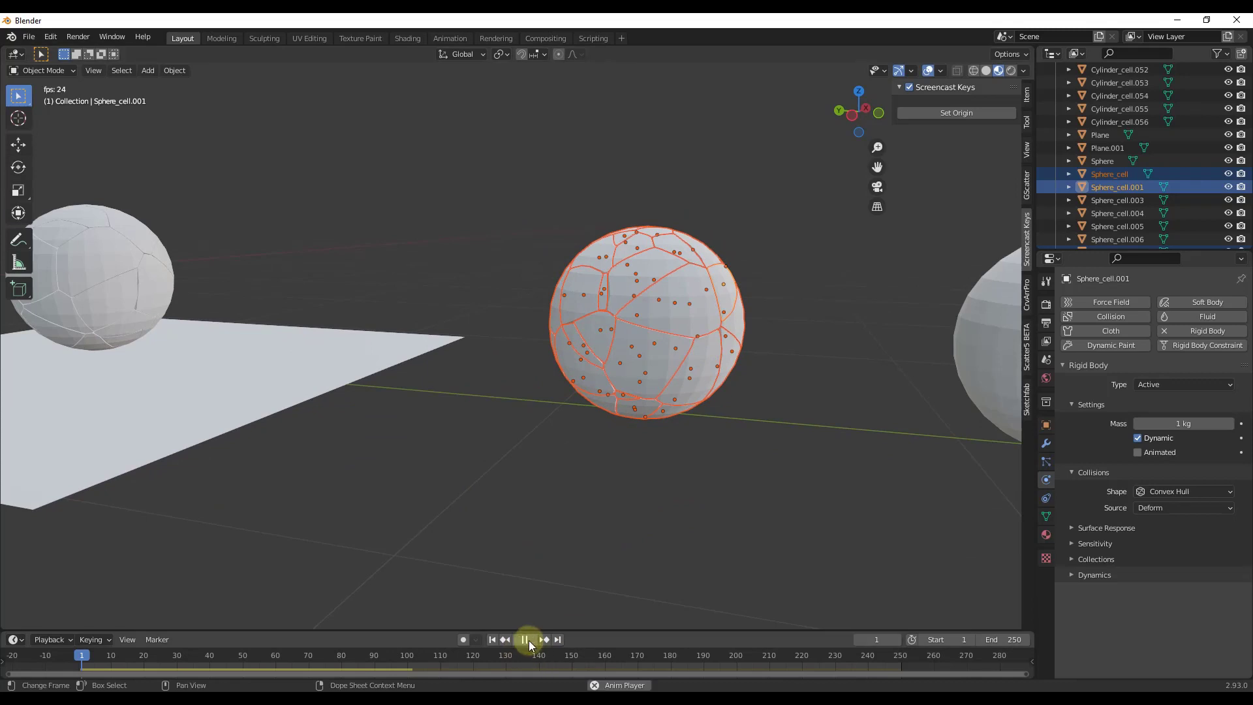
pyautogui.click(525, 639)
pyautogui.click(492, 639)
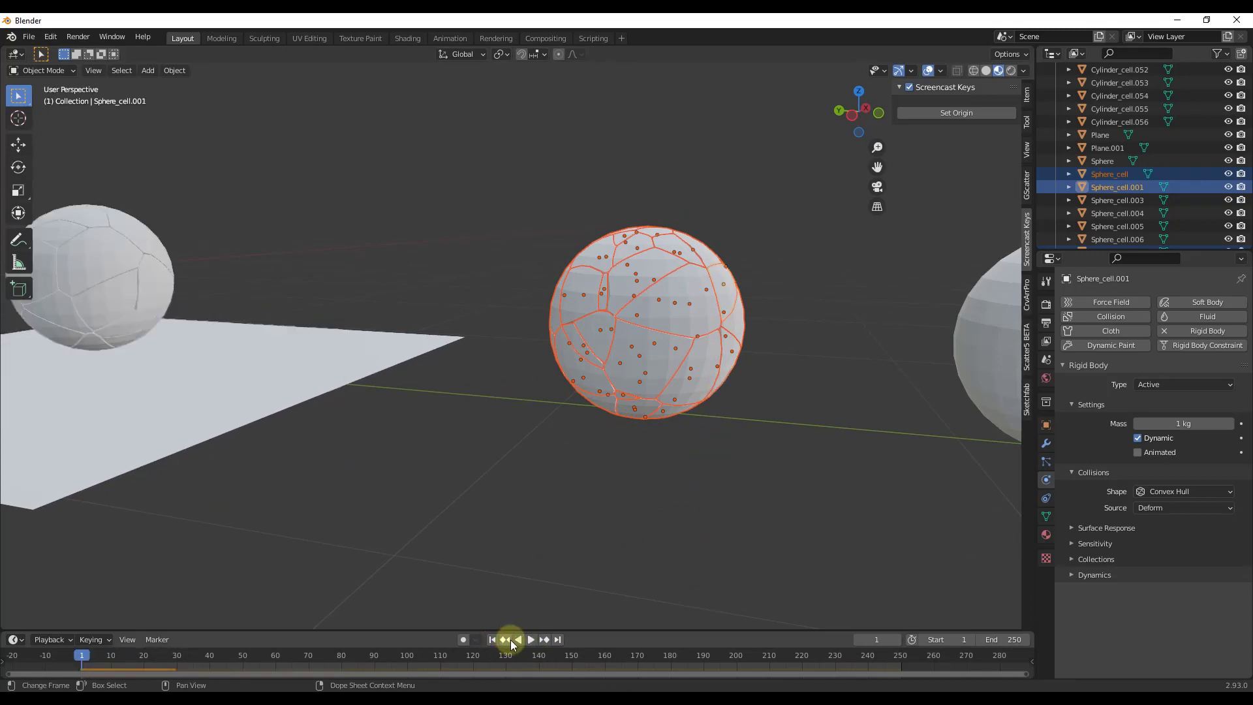
pyautogui.click(531, 640)
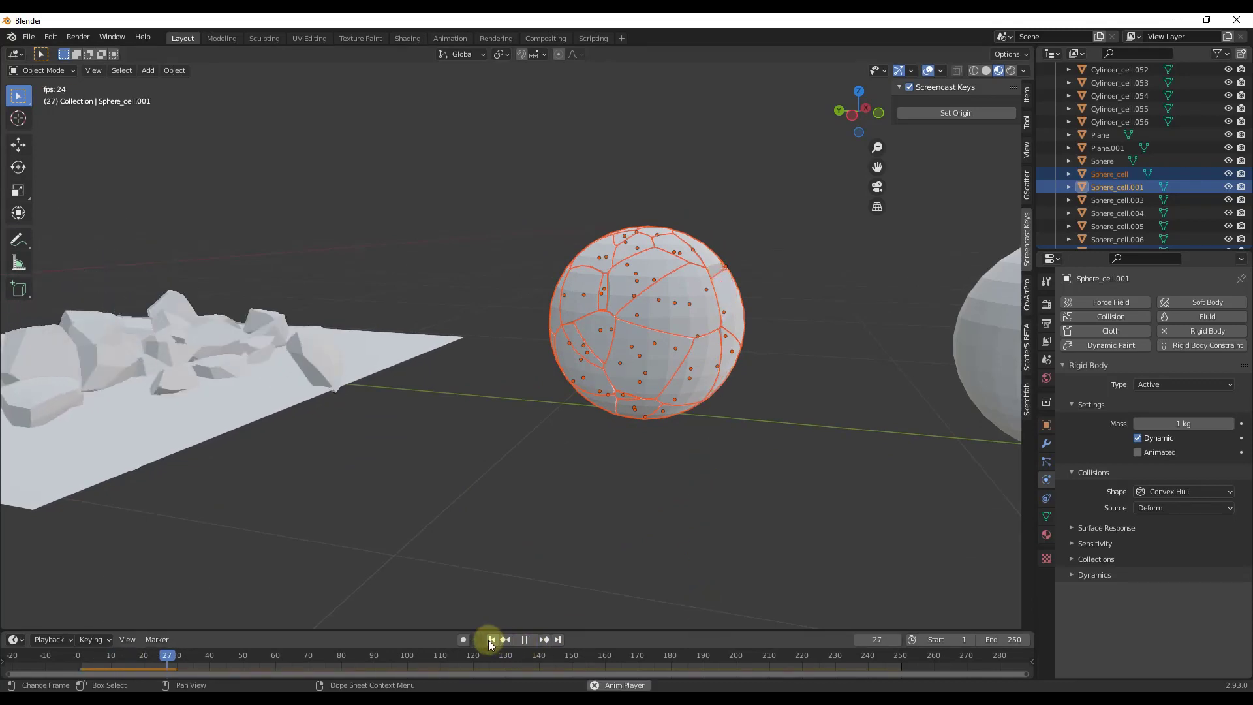
pyautogui.click(524, 639)
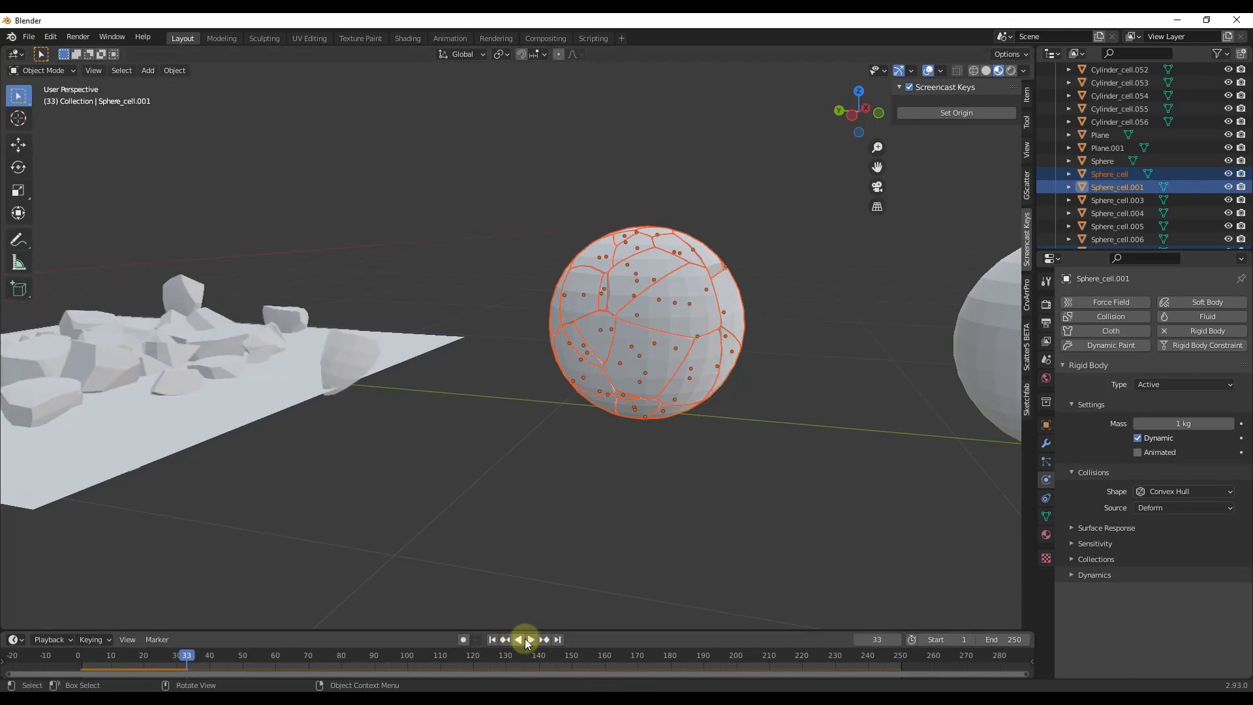
pyautogui.click(492, 640)
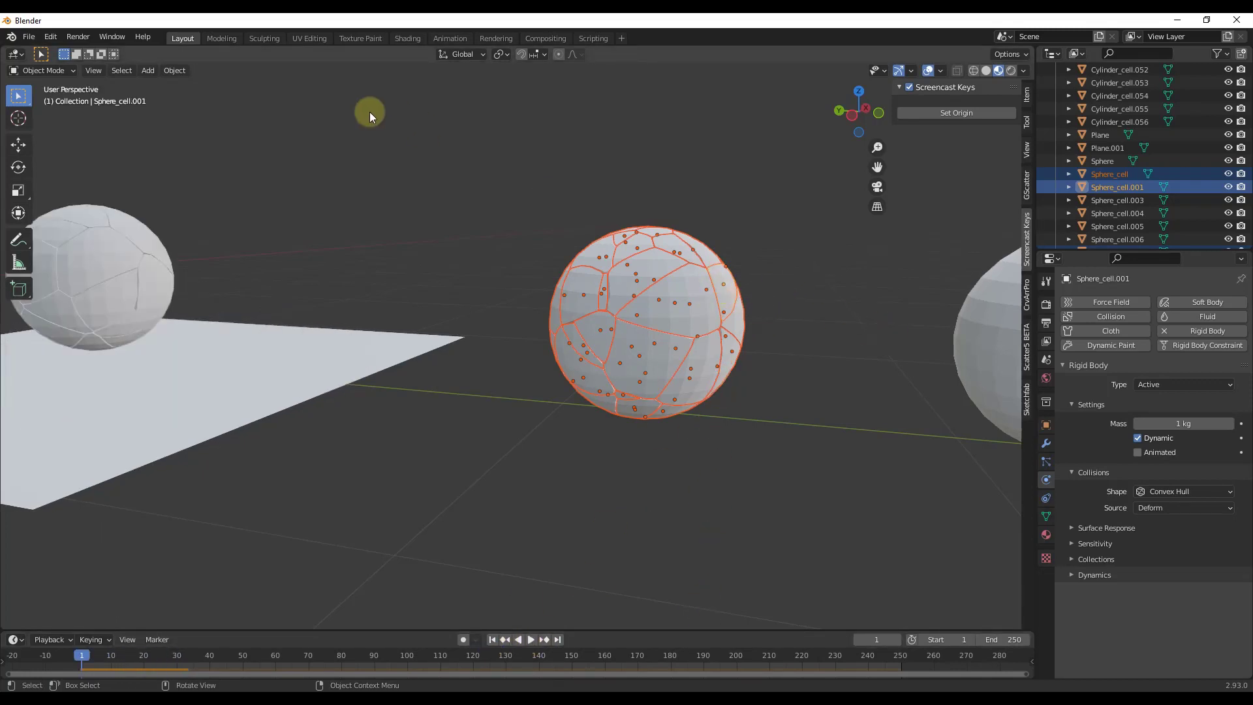
# Step: Copy the active fragment's rigid body settings to all selected fragments of the new fractured sphere
pyautogui.click(174, 71)
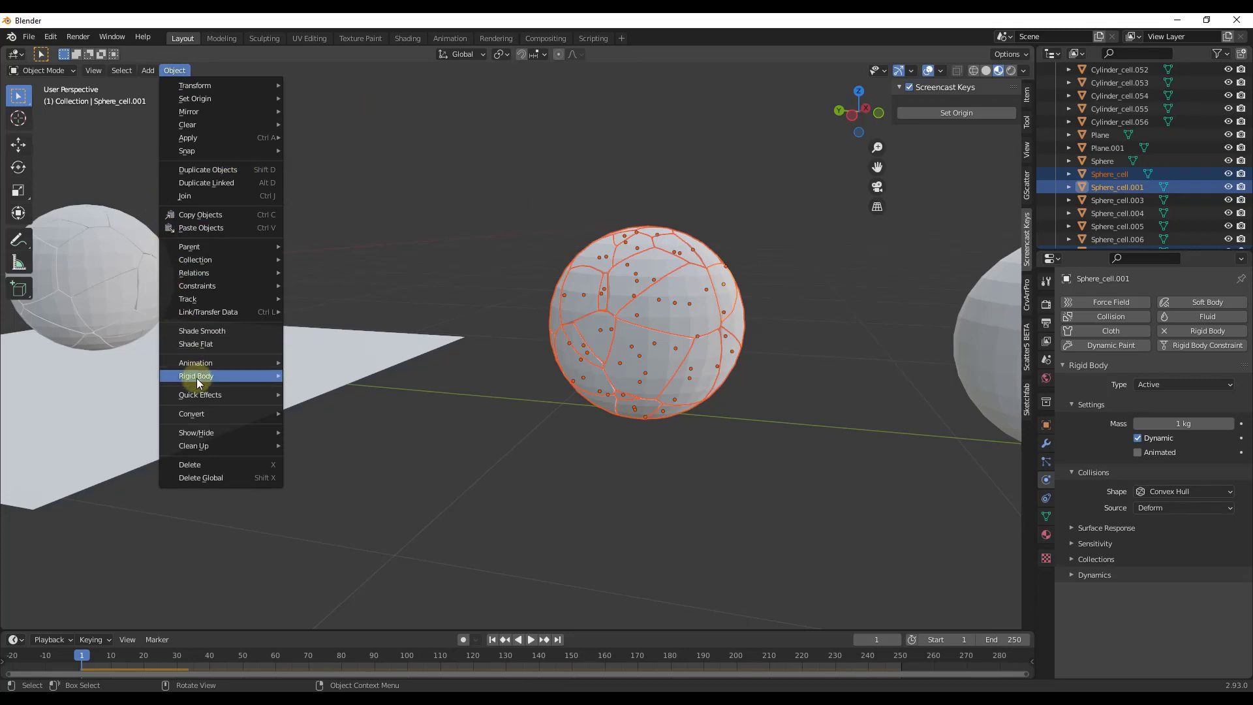
pyautogui.moveTo(206, 396)
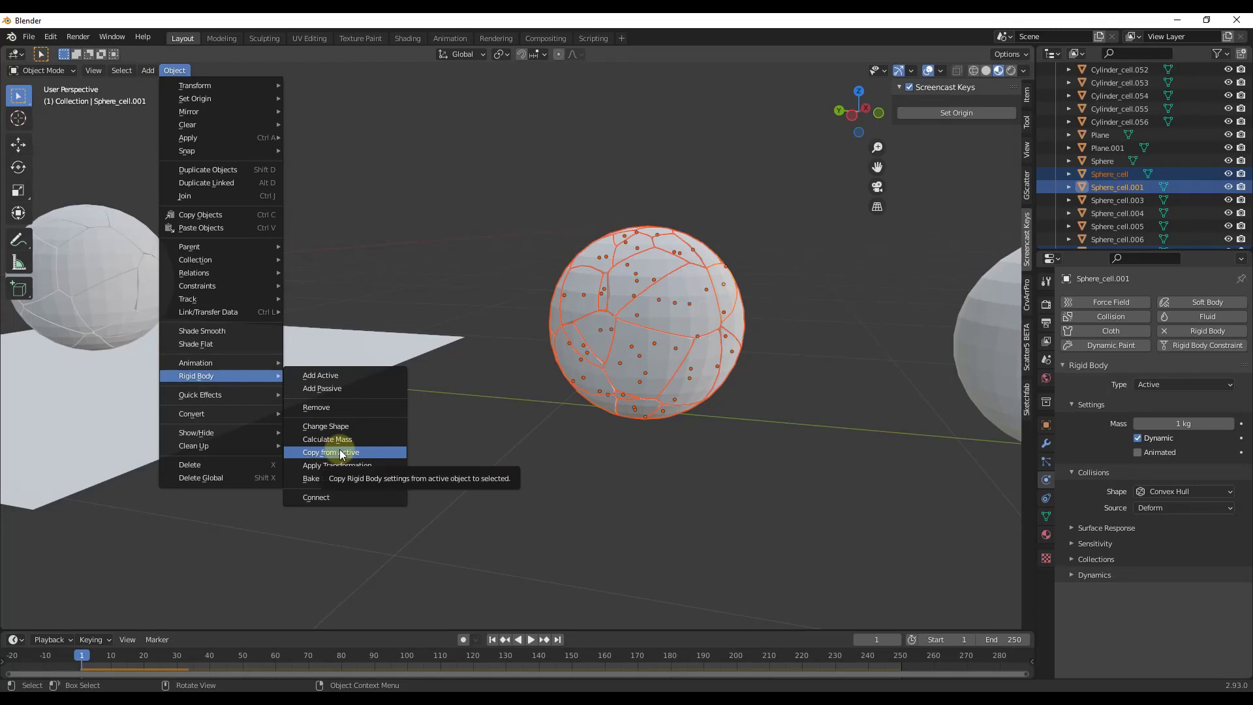
pyautogui.click(341, 453)
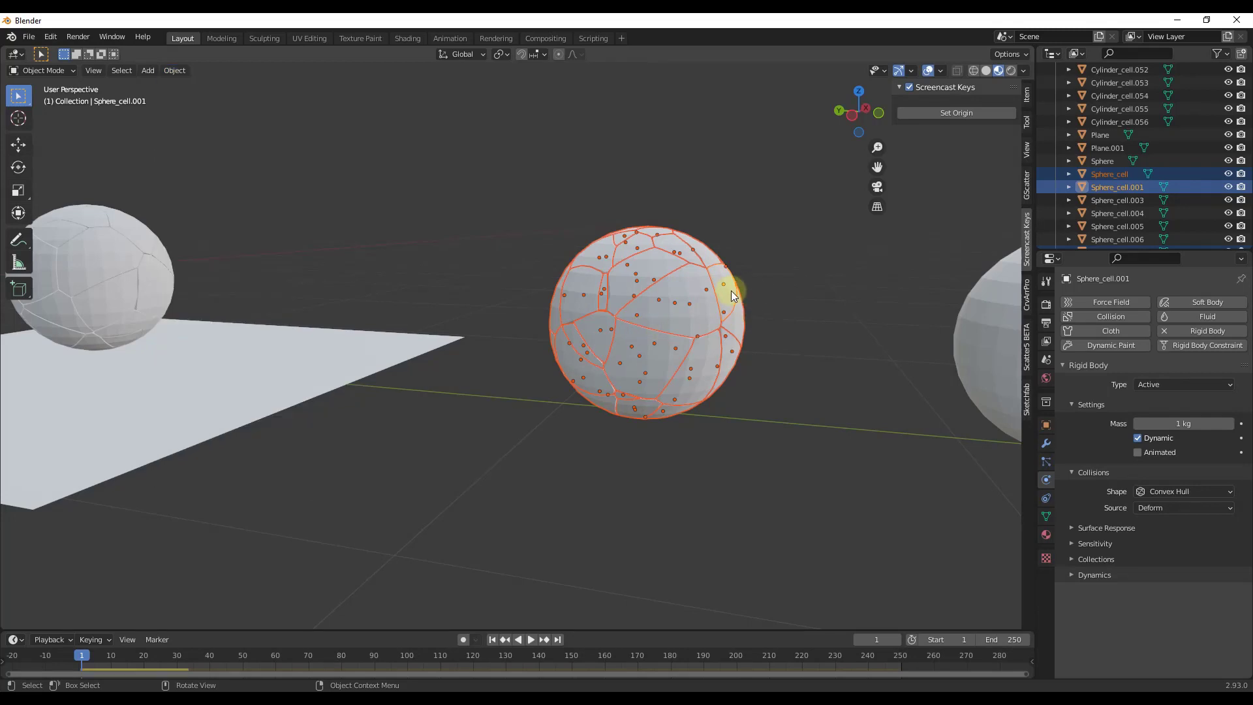
# Step: Play the simulation with rigid body physics on all fragments of the new sphere, and return to frame 1
pyautogui.scroll(2, 729, 287)
pyautogui.moveTo(730, 287); pyautogui.dragTo(699, 282, button='middle')
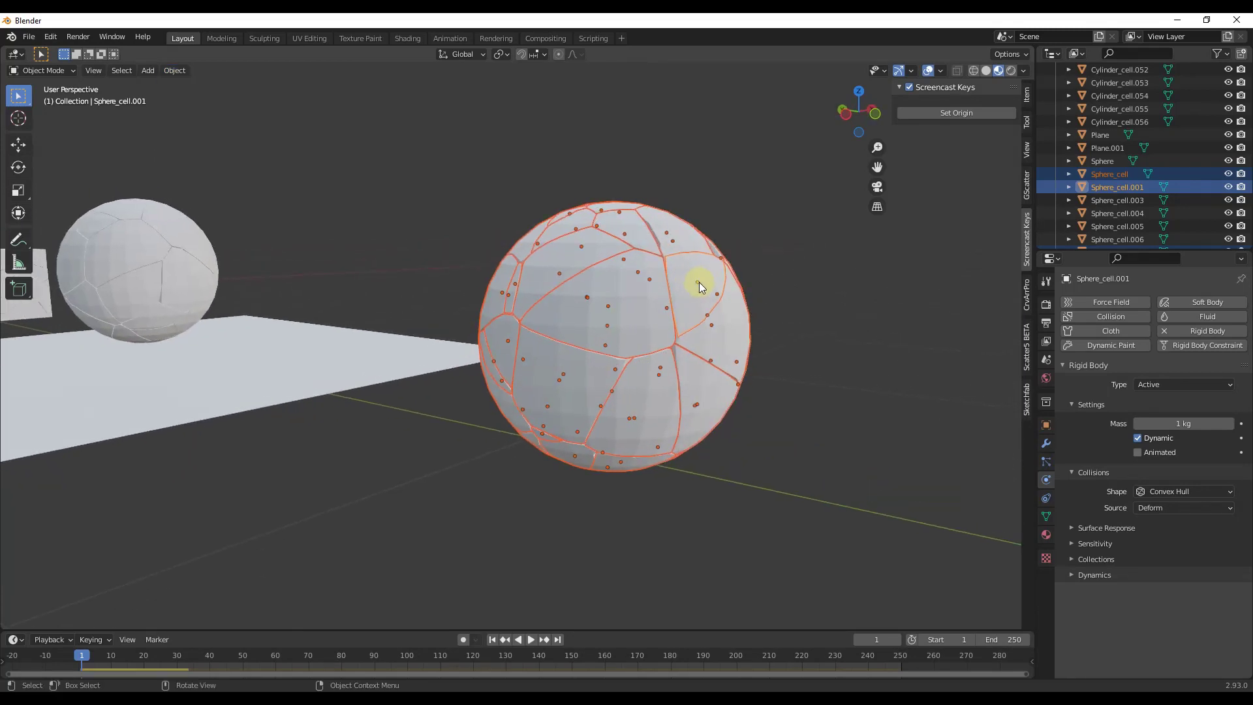
pyautogui.moveTo(719, 467); pyautogui.dragTo(270, 193, button='middle')
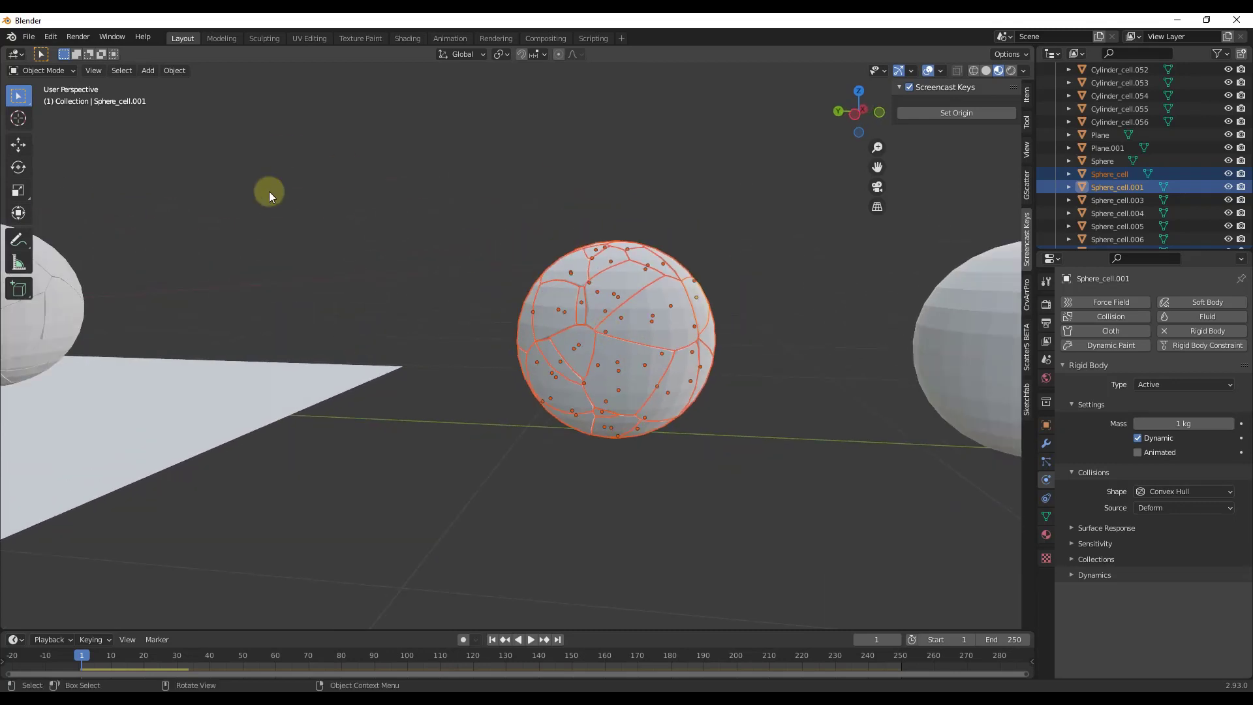
pyautogui.click(531, 640)
pyautogui.click(492, 640)
pyautogui.click(527, 640)
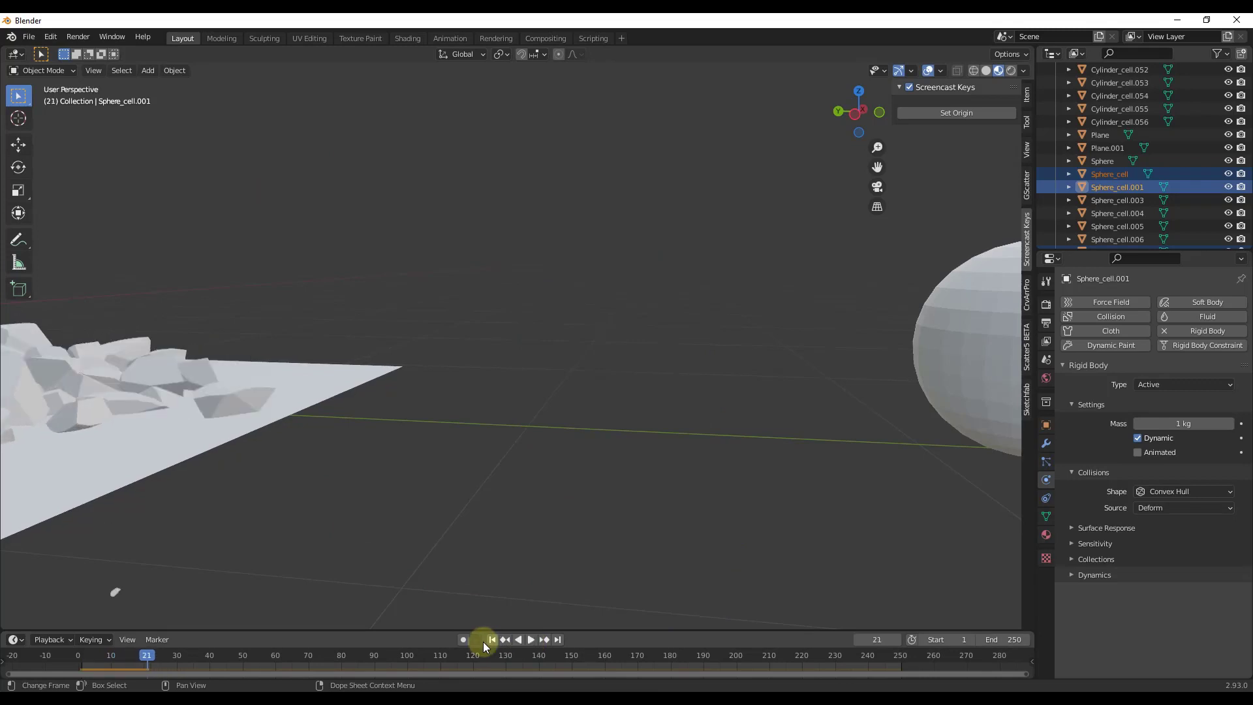
pyautogui.click(492, 640)
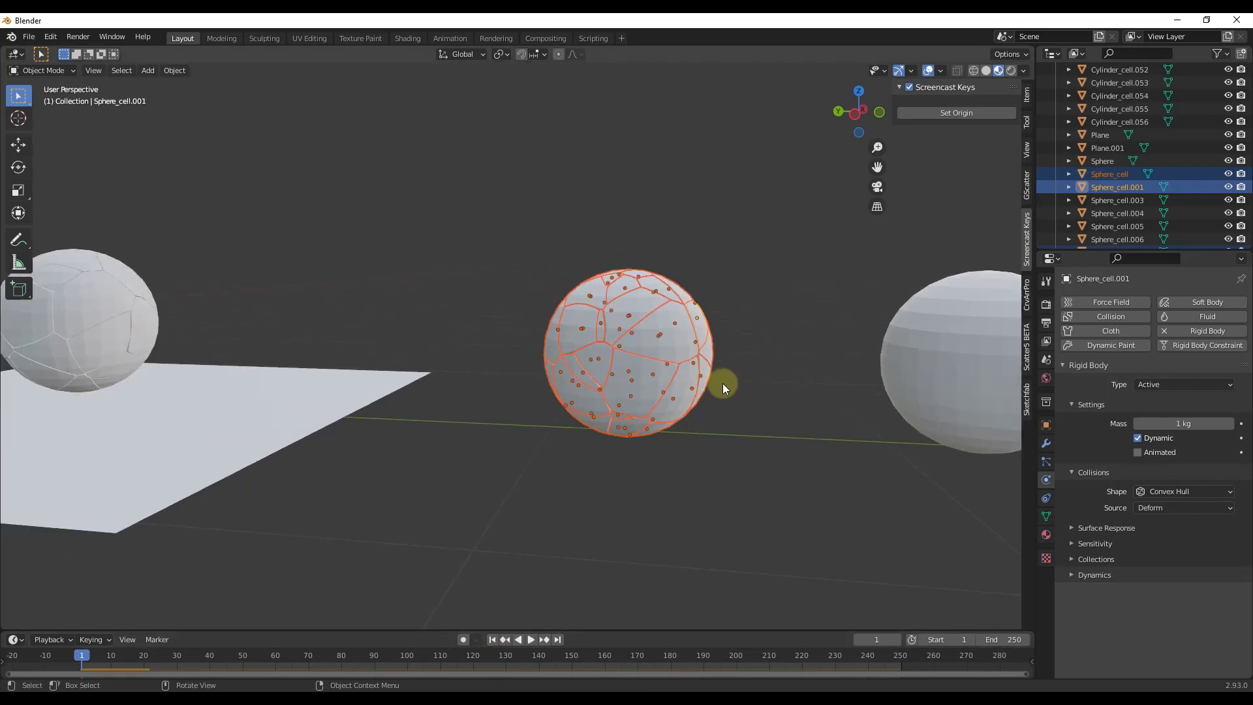
# Step: Enable Deactivation and Start Deactivated in the active fragment's rigid body dynamics, and copy the settings to all selected fragments
pyautogui.moveTo(748, 400); pyautogui.dragTo(680, 374, button='middle')
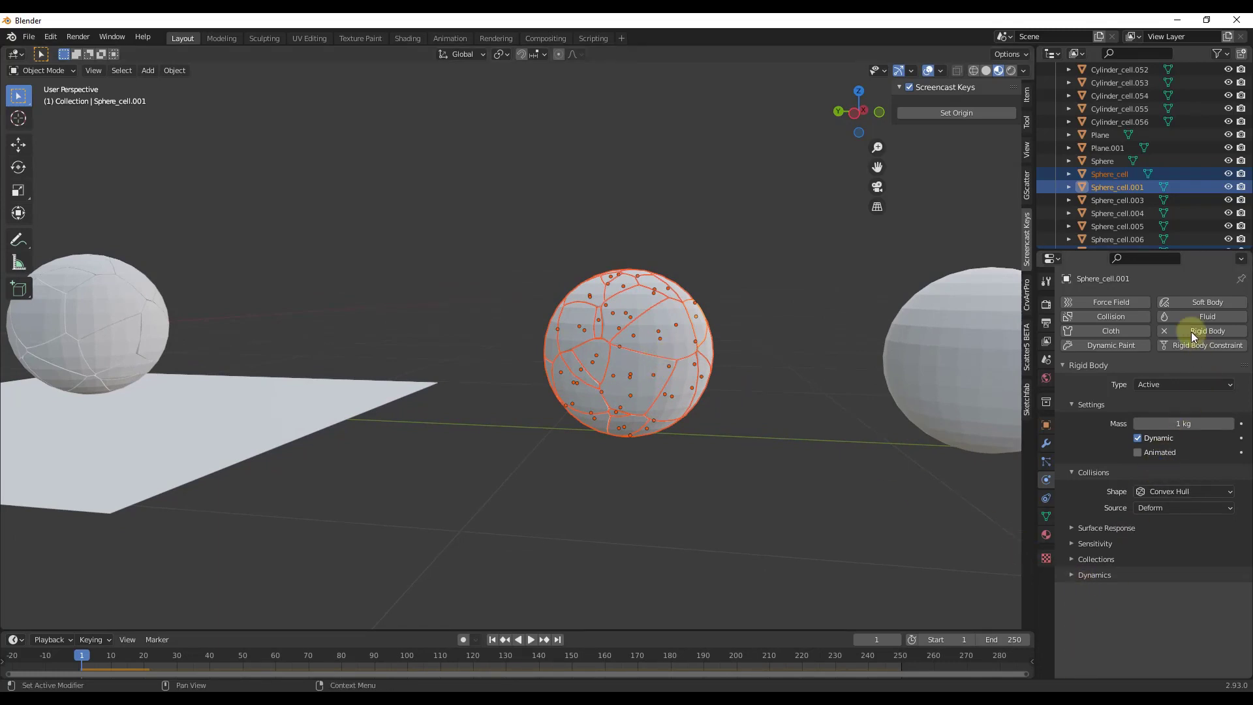
pyautogui.click(1071, 575)
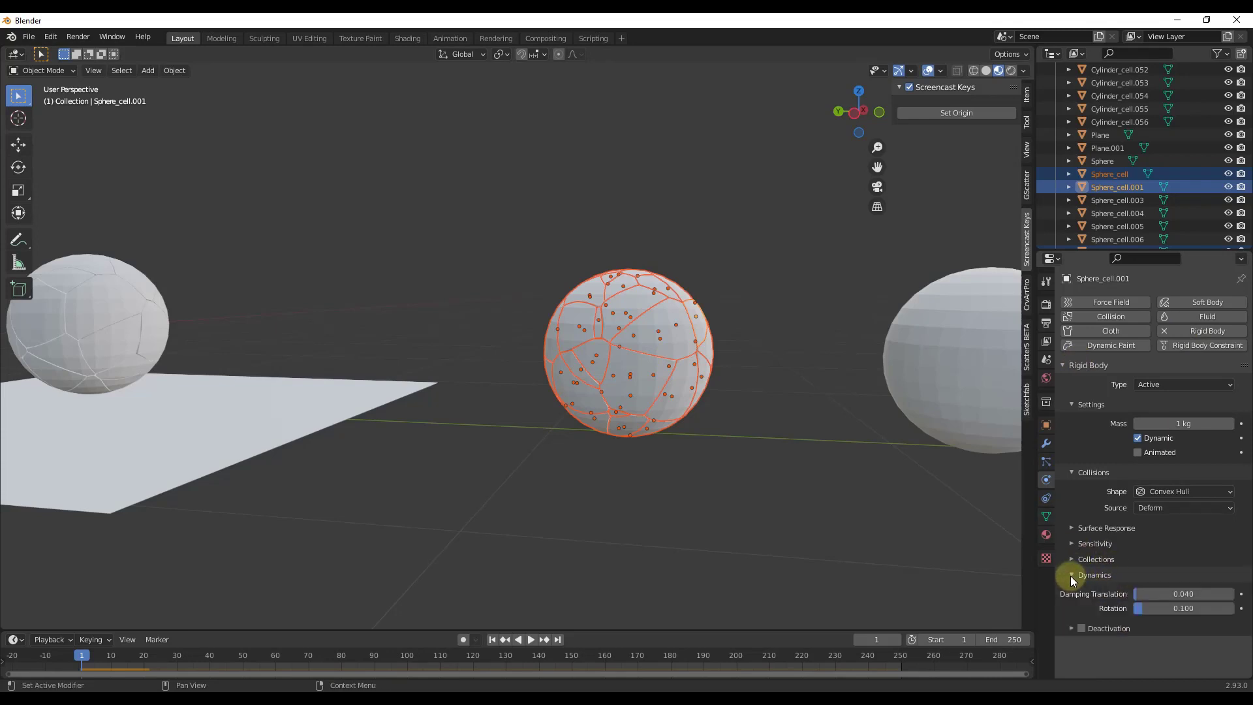
pyautogui.click(1072, 628)
pyautogui.click(1081, 628)
pyautogui.scroll(-1, 1102, 550)
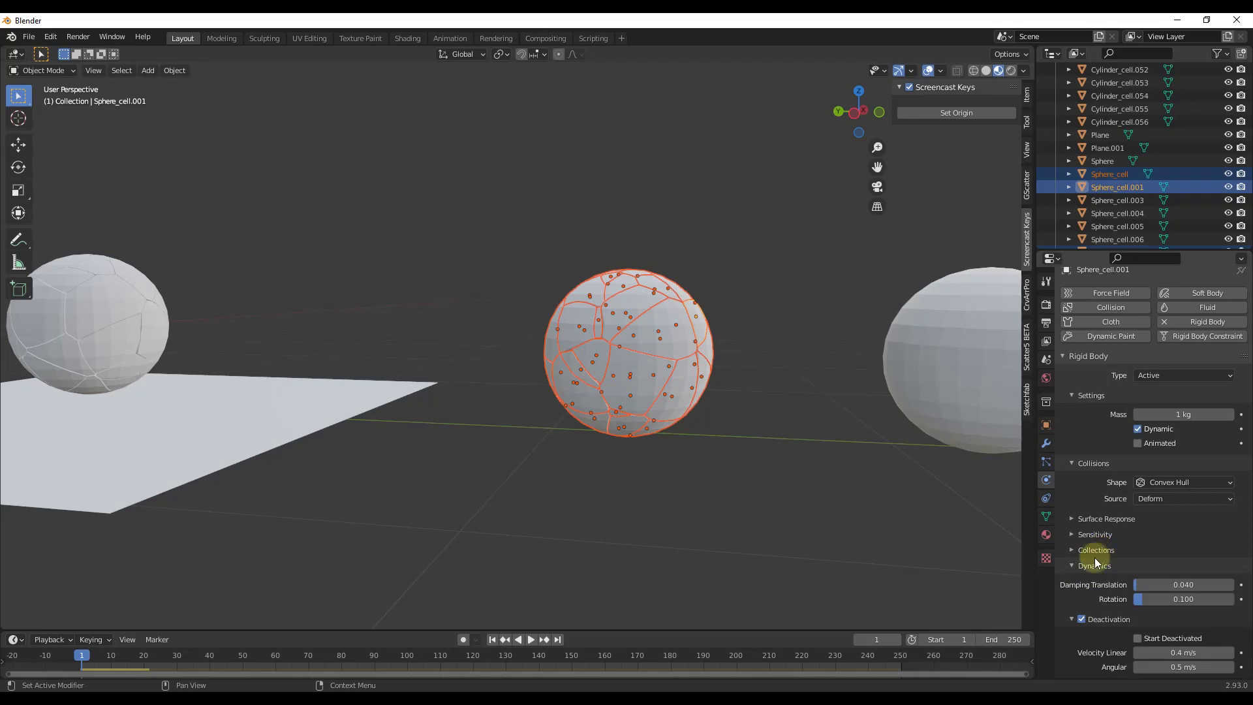
pyautogui.click(1137, 638)
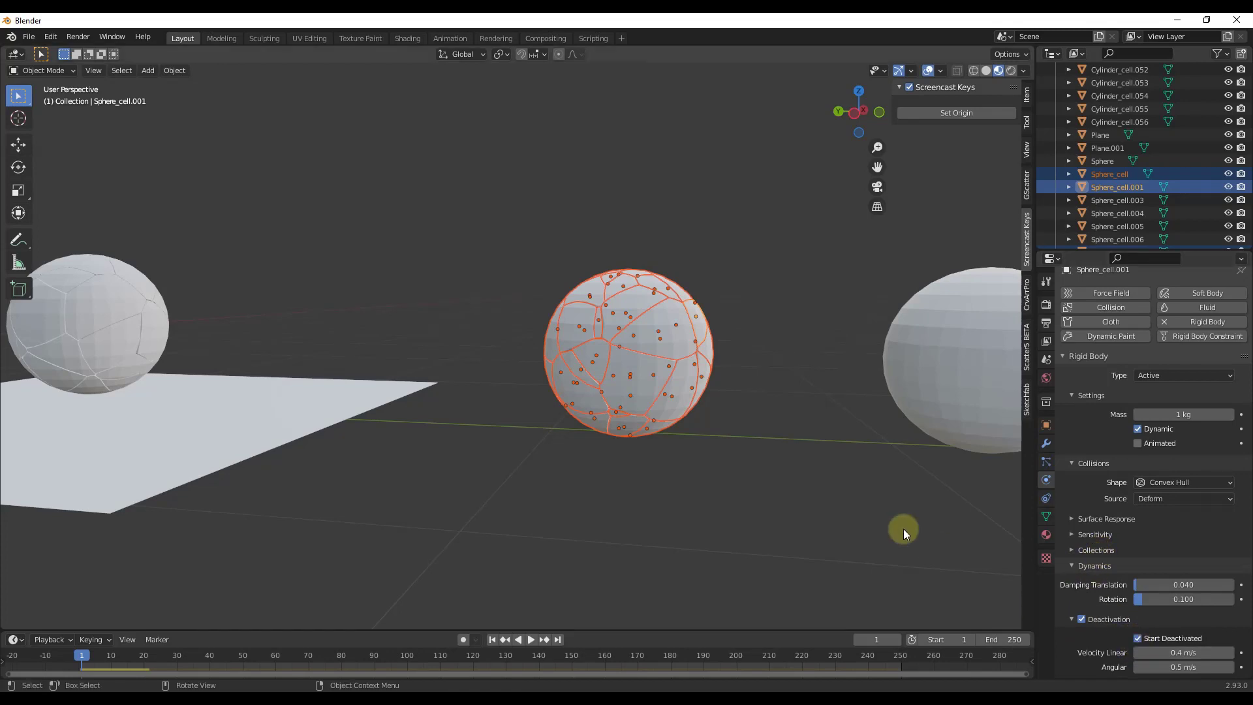
pyautogui.click(169, 71)
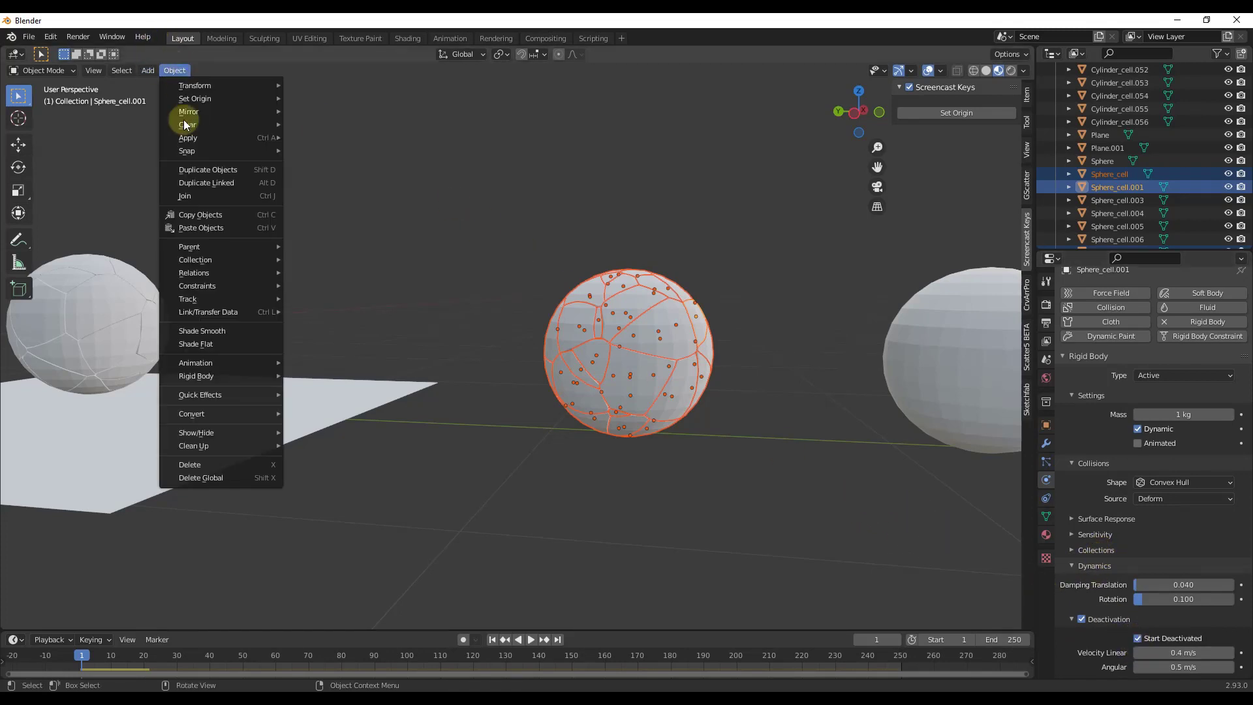
pyautogui.moveTo(210, 375)
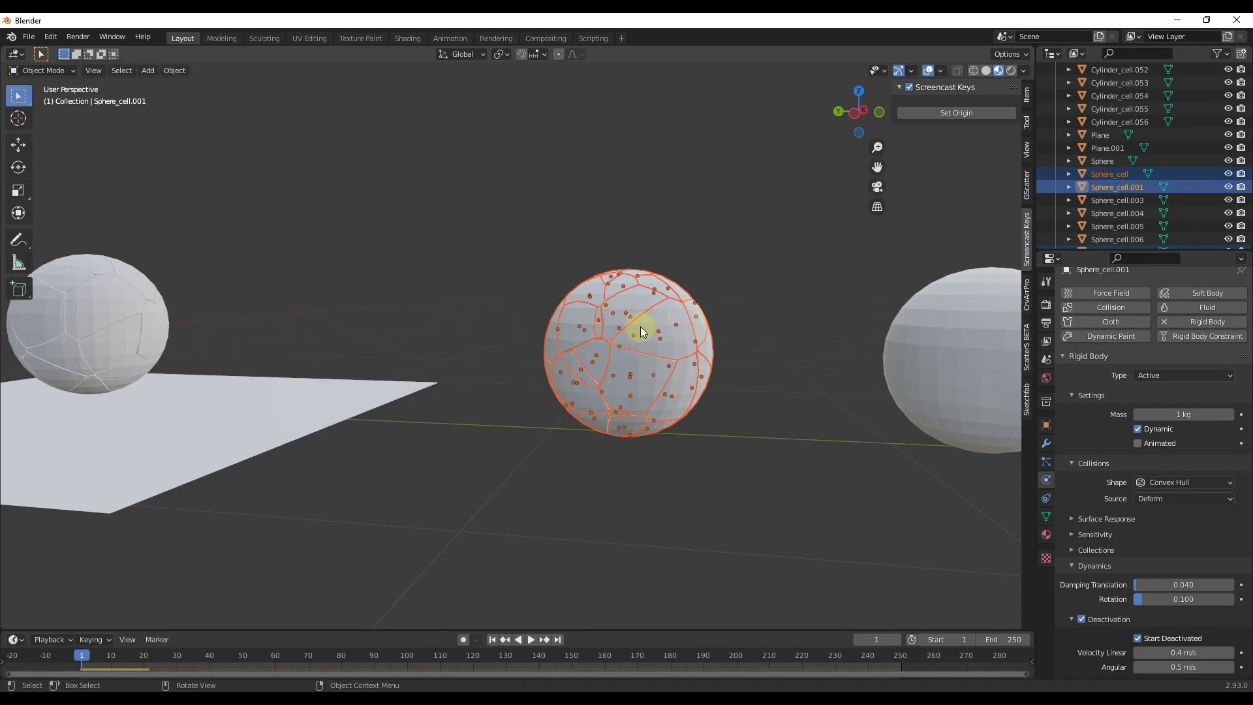
# Step: Play the simulation with the fragments starting deactivated, and return to frame 1
pyautogui.click(530, 640)
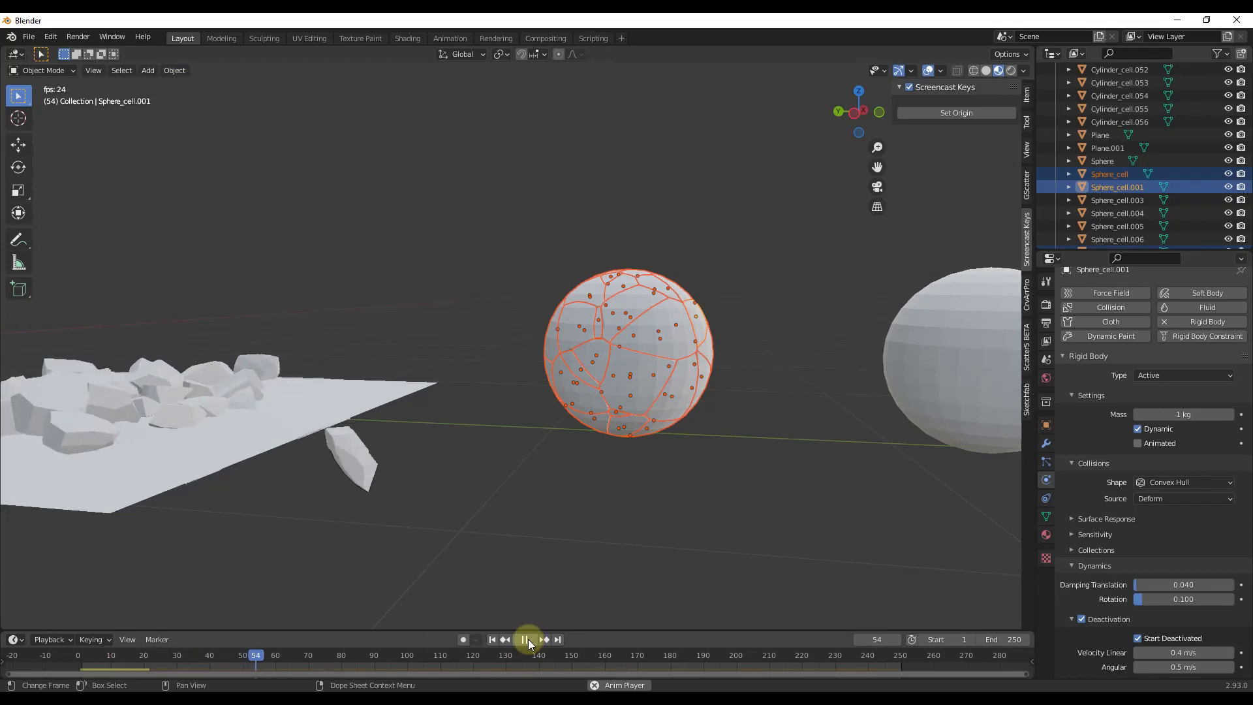
pyautogui.click(525, 639)
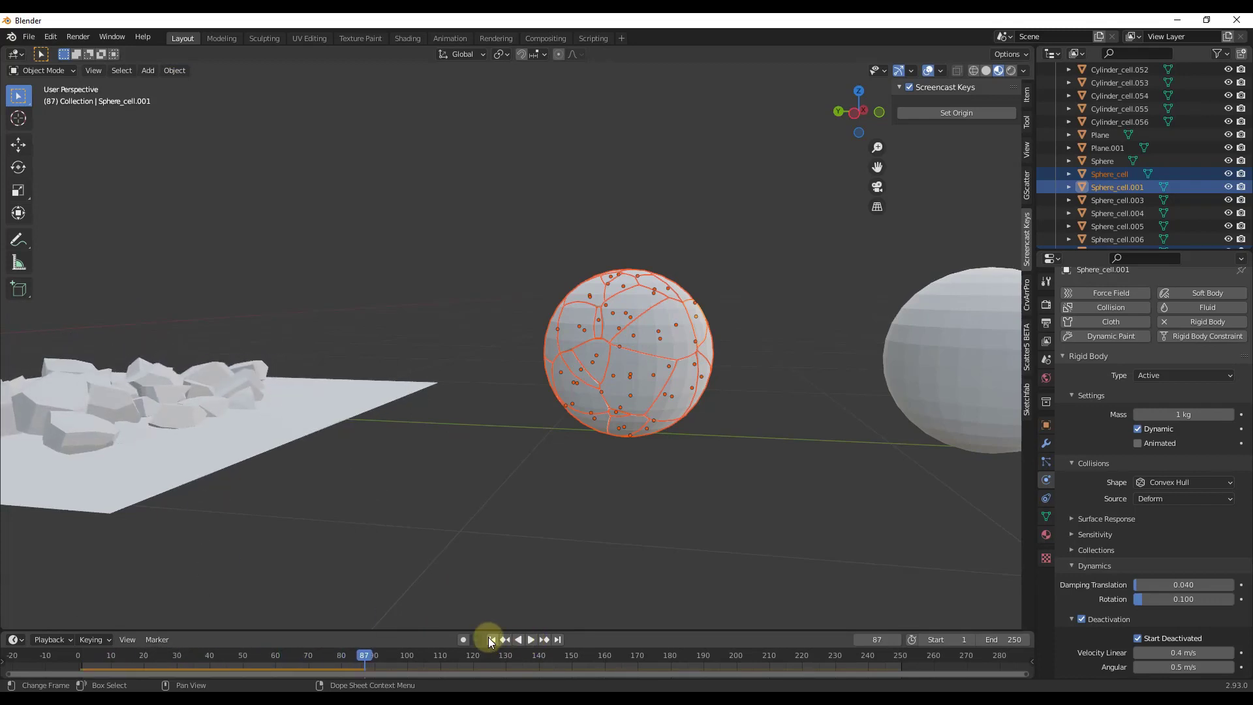
pyautogui.click(492, 639)
# Step: Move the passive plane about -0.75 m along Y and scale it up by about 2.11 so it extends beneath the second fractured sphere
pyautogui.scroll(-4, 692, 391)
pyautogui.moveTo(704, 398); pyautogui.dragTo(751, 389, button='middle')
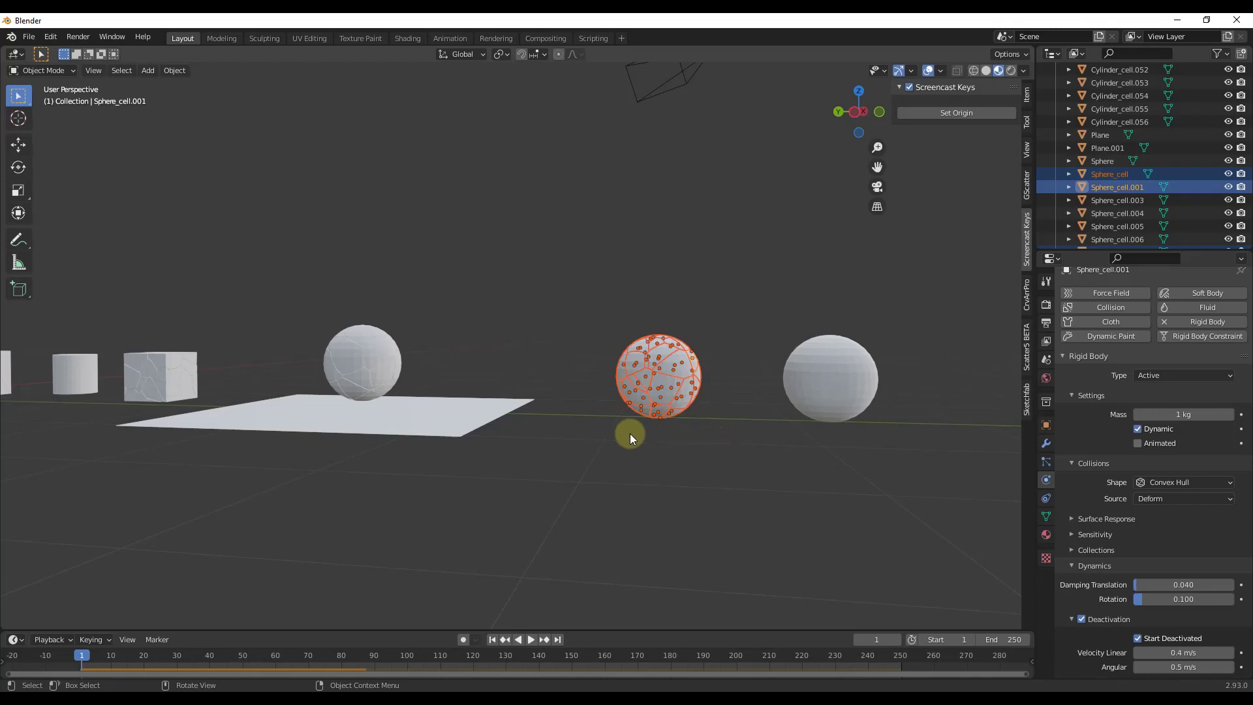
pyautogui.moveTo(625, 440); pyautogui.dragTo(573, 447, button='middle')
pyautogui.click(425, 399)
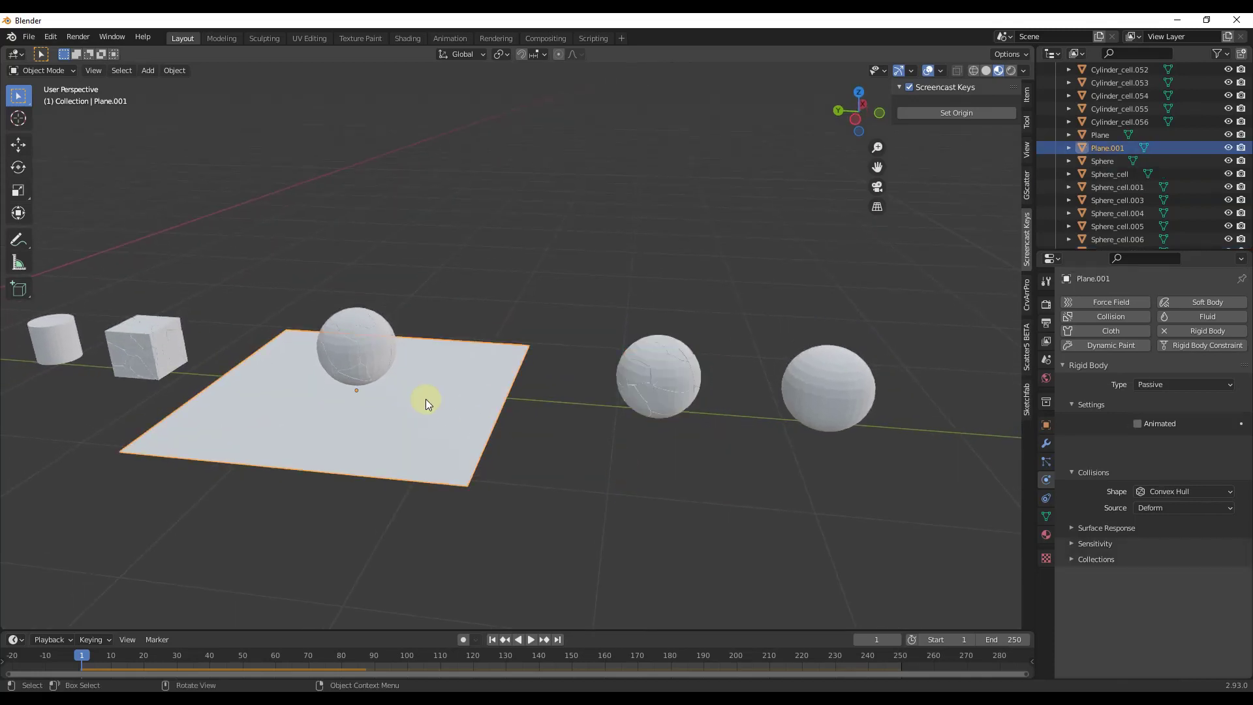
pyautogui.press('g')
pyautogui.press('y')
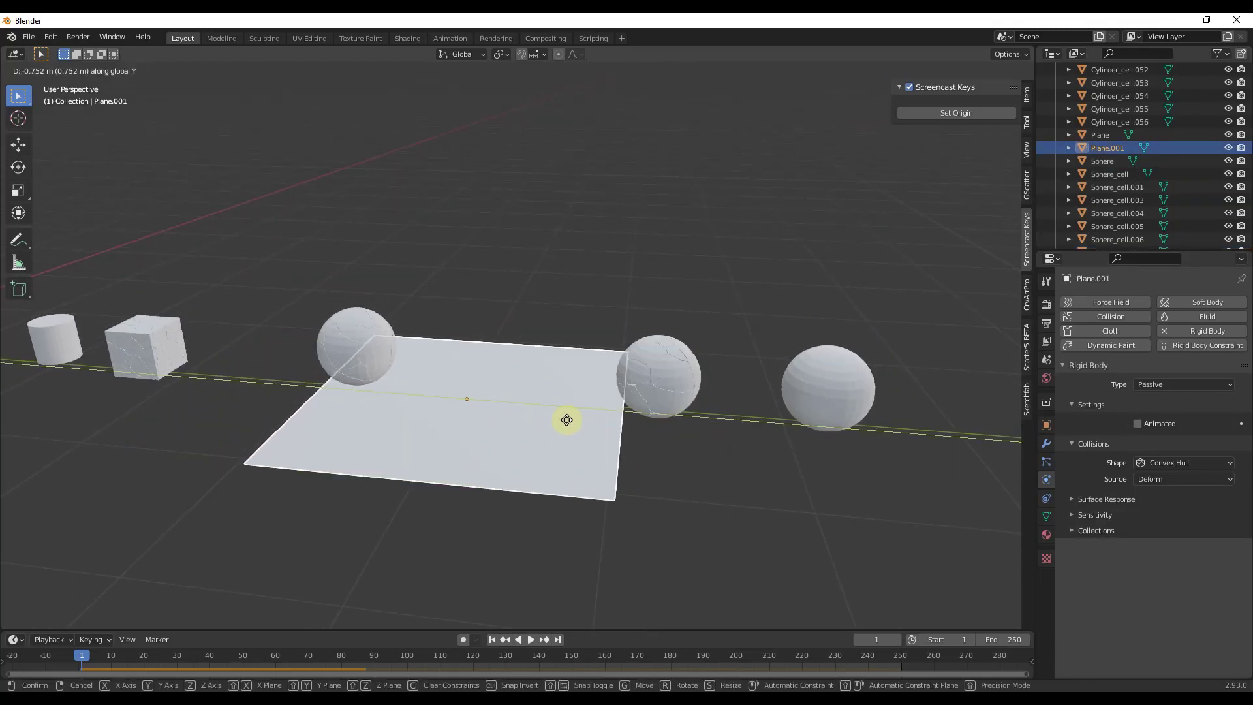
pyautogui.click(565, 419)
pyautogui.press('s')
pyautogui.click(672, 461)
# Step: Play the simulation over the enlarged plane and stop it at frame 25
pyautogui.moveTo(678, 457); pyautogui.dragTo(726, 446, button='middle')
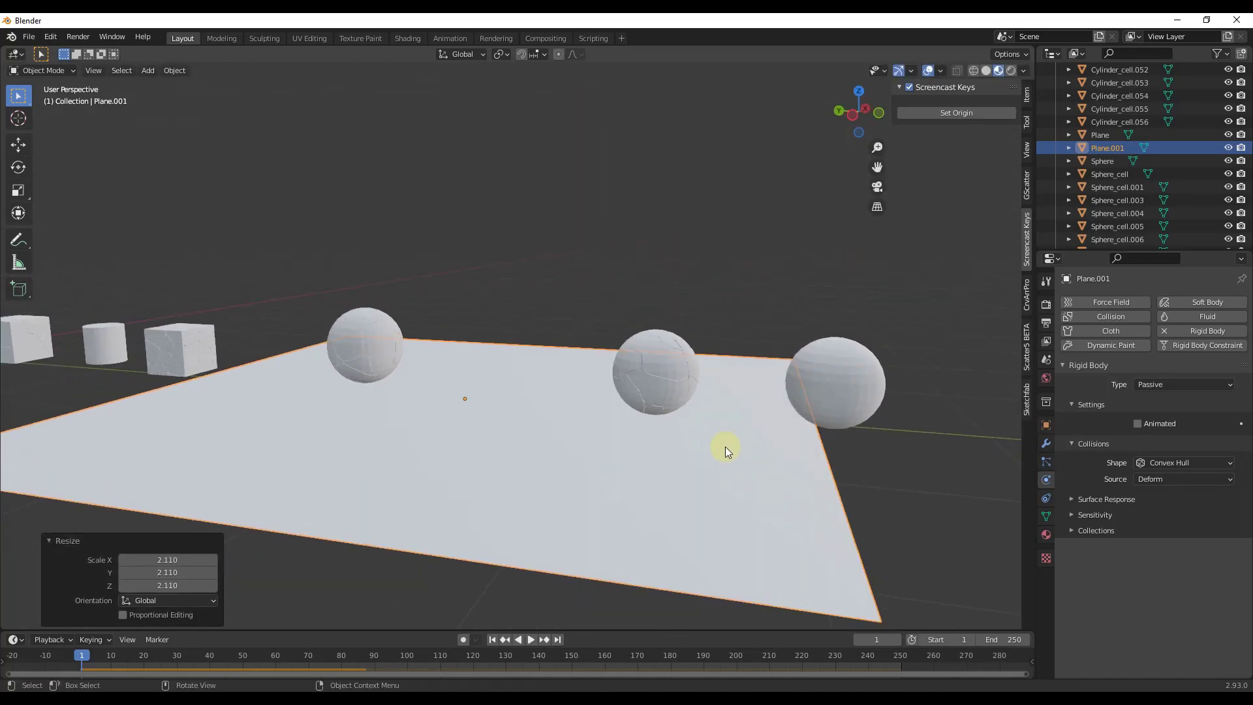
pyautogui.click(531, 639)
pyautogui.click(525, 640)
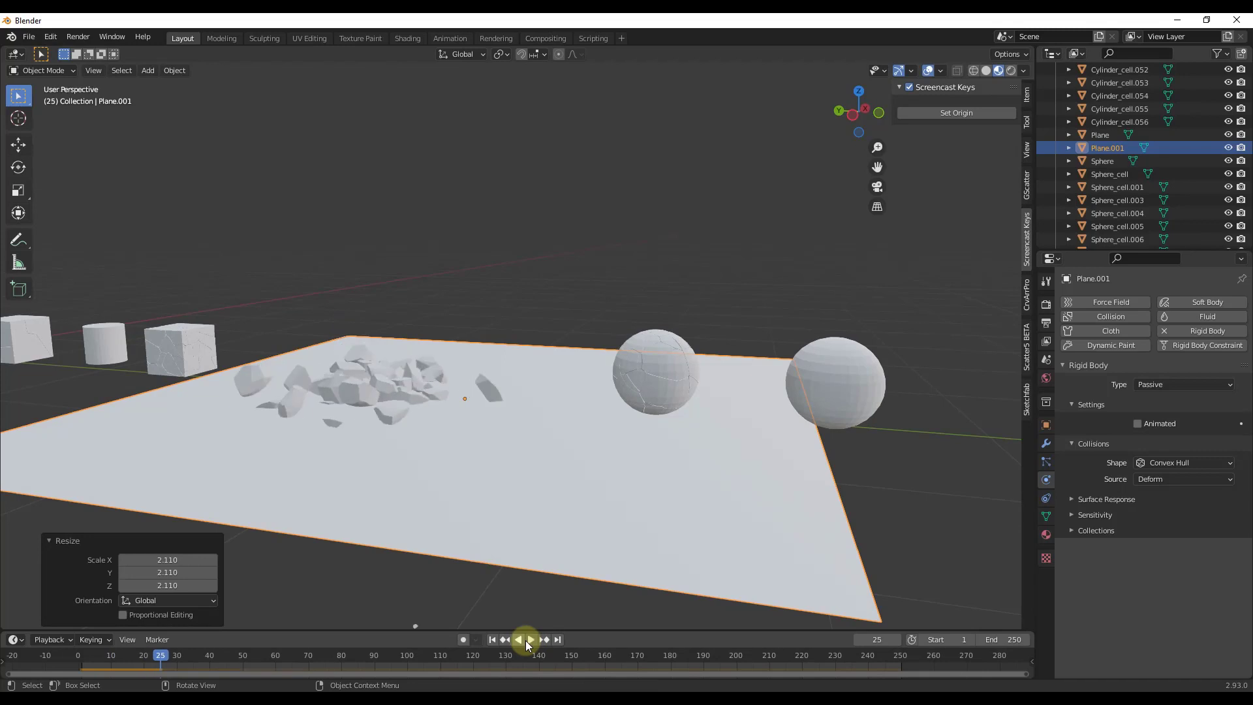
# Step: Add a cube and move it about -6.06 m along Y to the second fractured sphere
pyautogui.click(834, 388)
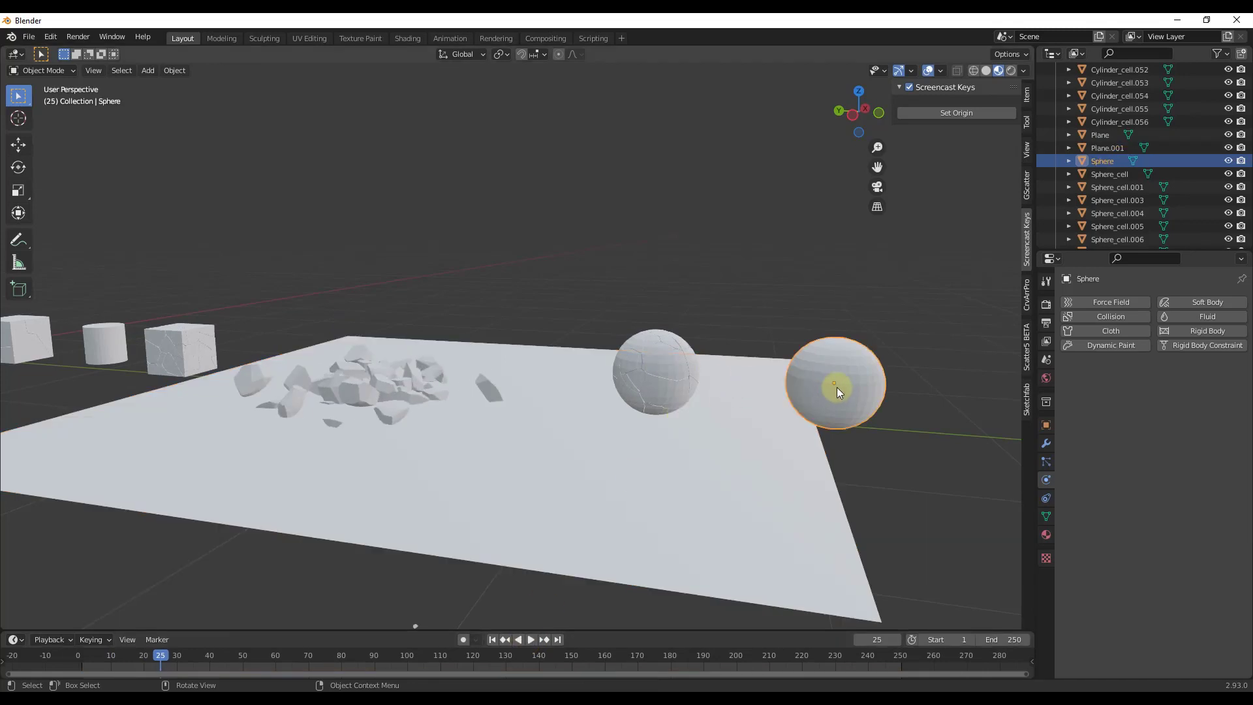
pyautogui.click(649, 434)
pyautogui.hotkey('shift', 'a')
pyautogui.moveTo(628, 429)
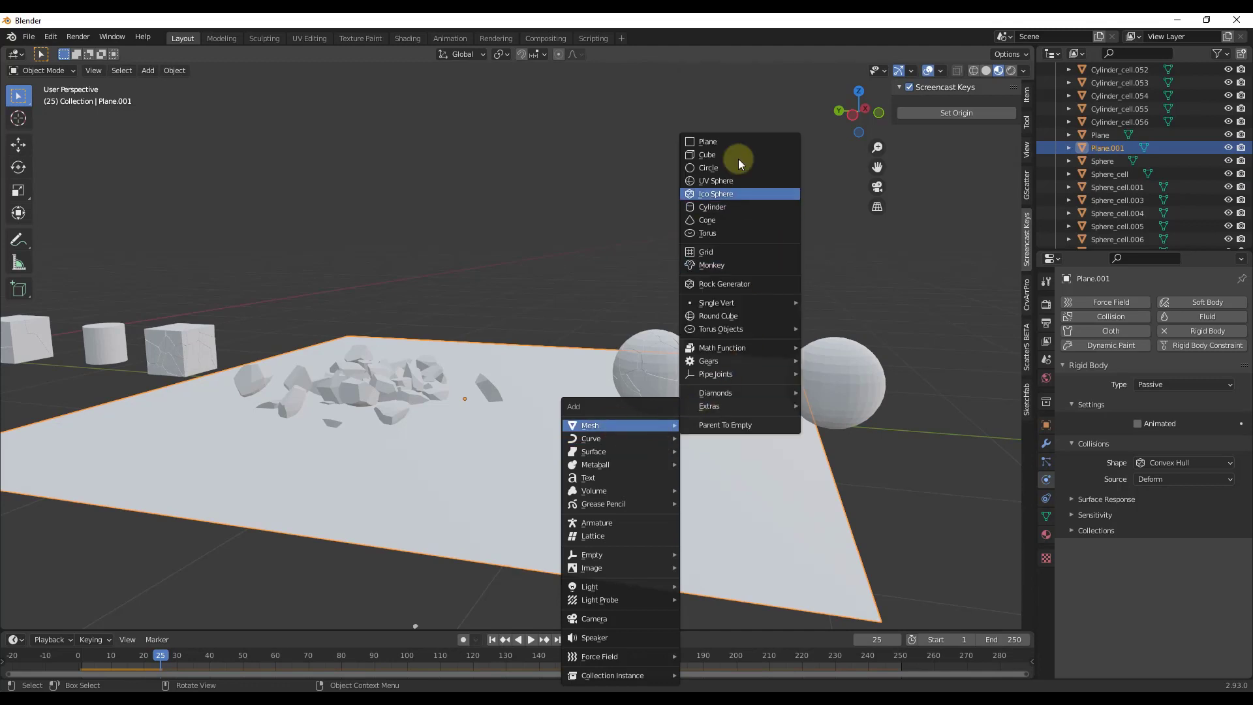
pyautogui.click(717, 155)
pyautogui.press('g')
pyautogui.press('y')
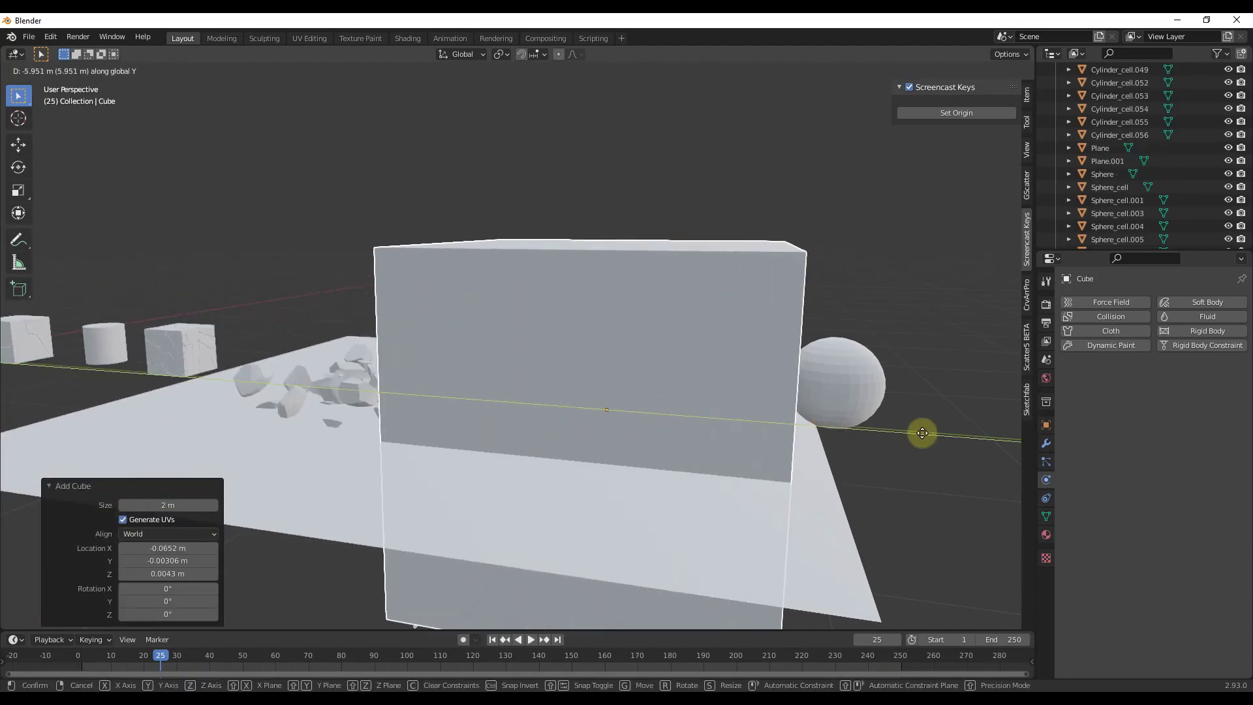
pyautogui.click(940, 432)
# Step: Raise the cube about 1.52 m along Z and scale it to about 0.06
pyautogui.press('g')
pyautogui.press('z')
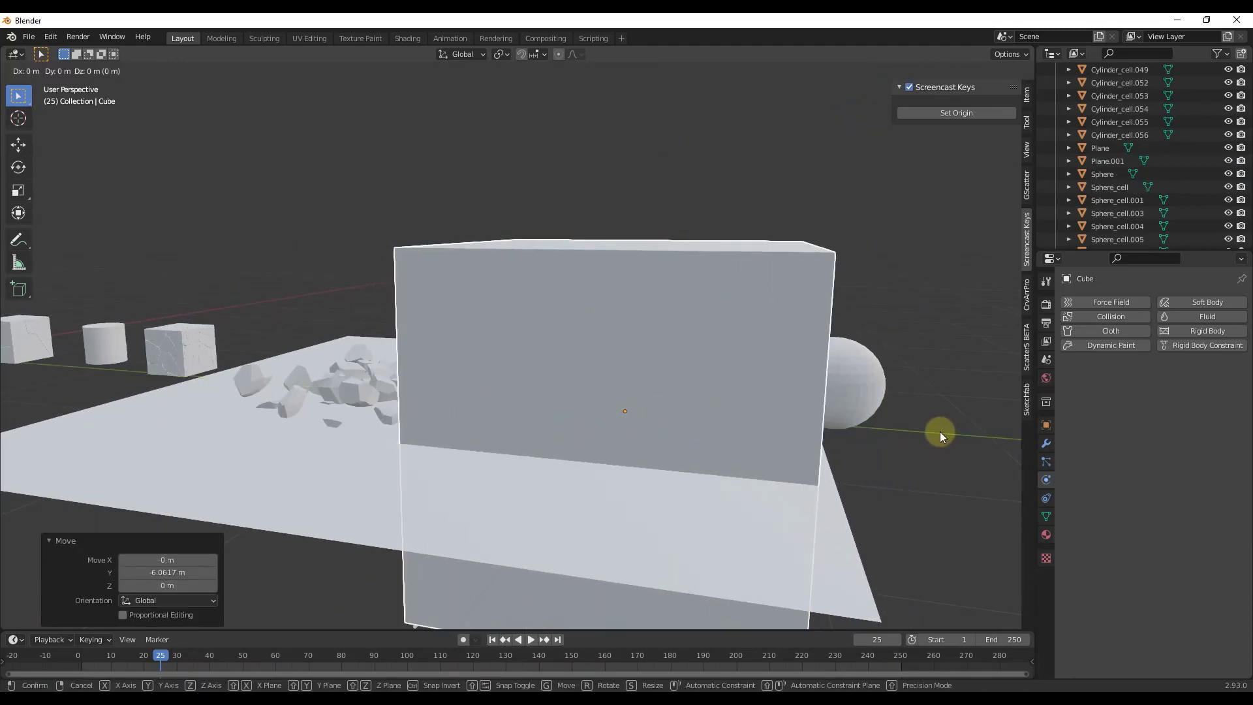
pyautogui.click(909, 173)
pyautogui.press('s')
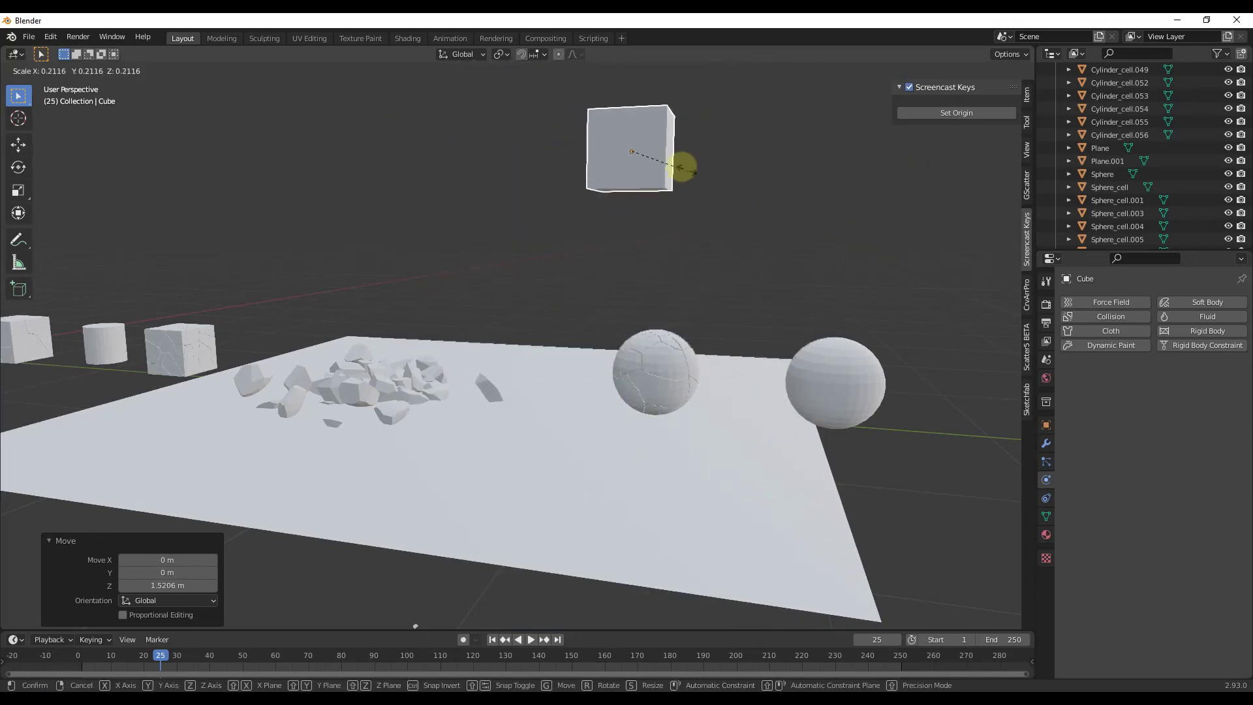
pyautogui.click(648, 157)
# Step: Move the small cube about -0.19 m along Y and -0.5 m along Z, centering it above the second fractured sphere
pyautogui.press('g')
pyautogui.press('y')
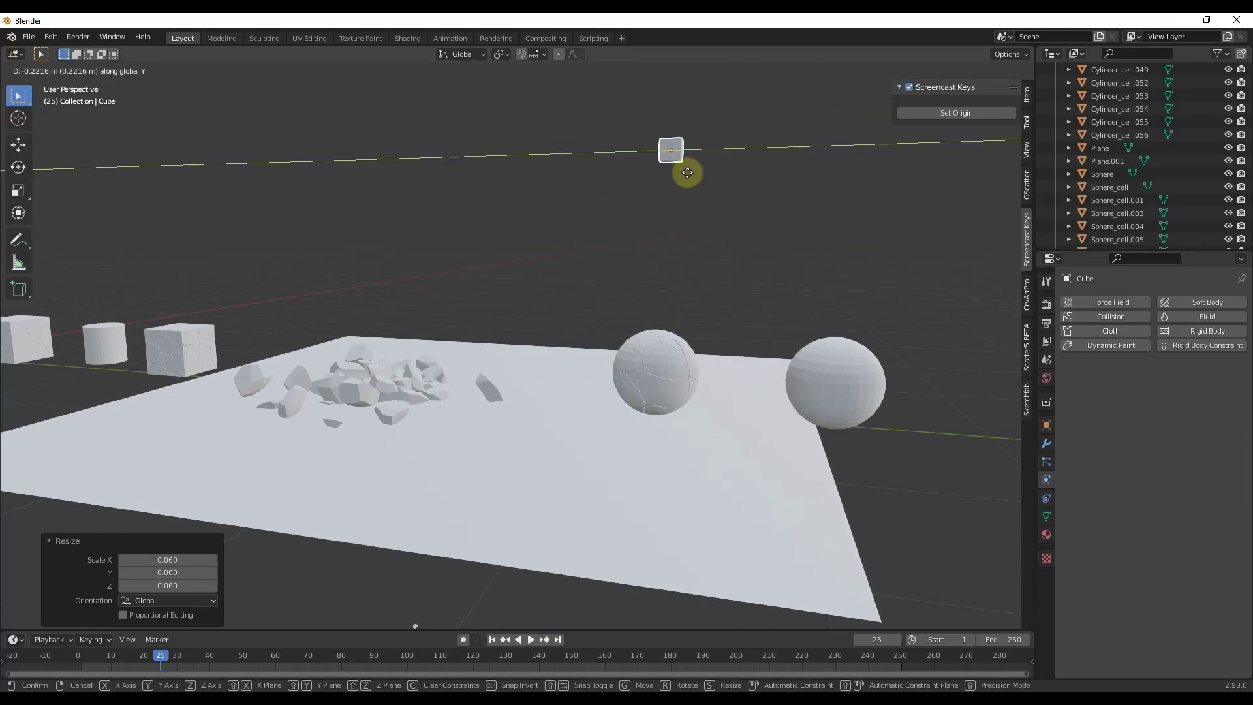
pyautogui.click(758, 130)
pyautogui.click(867, 95)
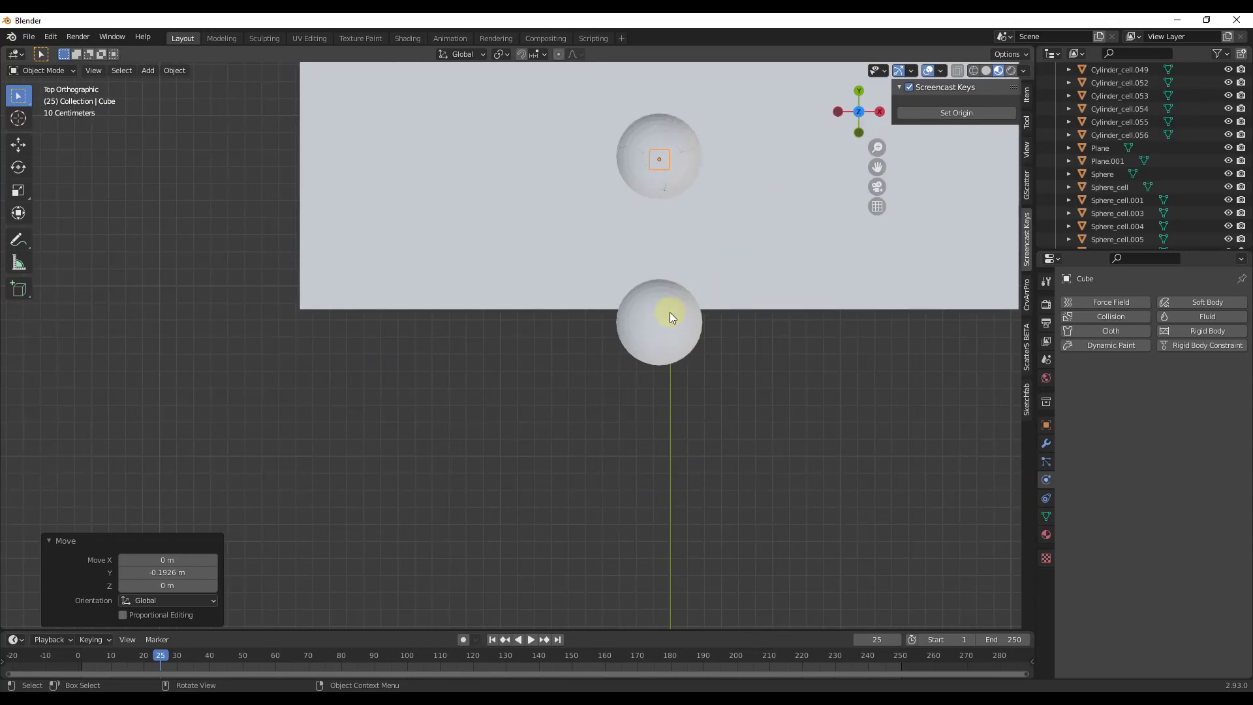
pyautogui.click(837, 111)
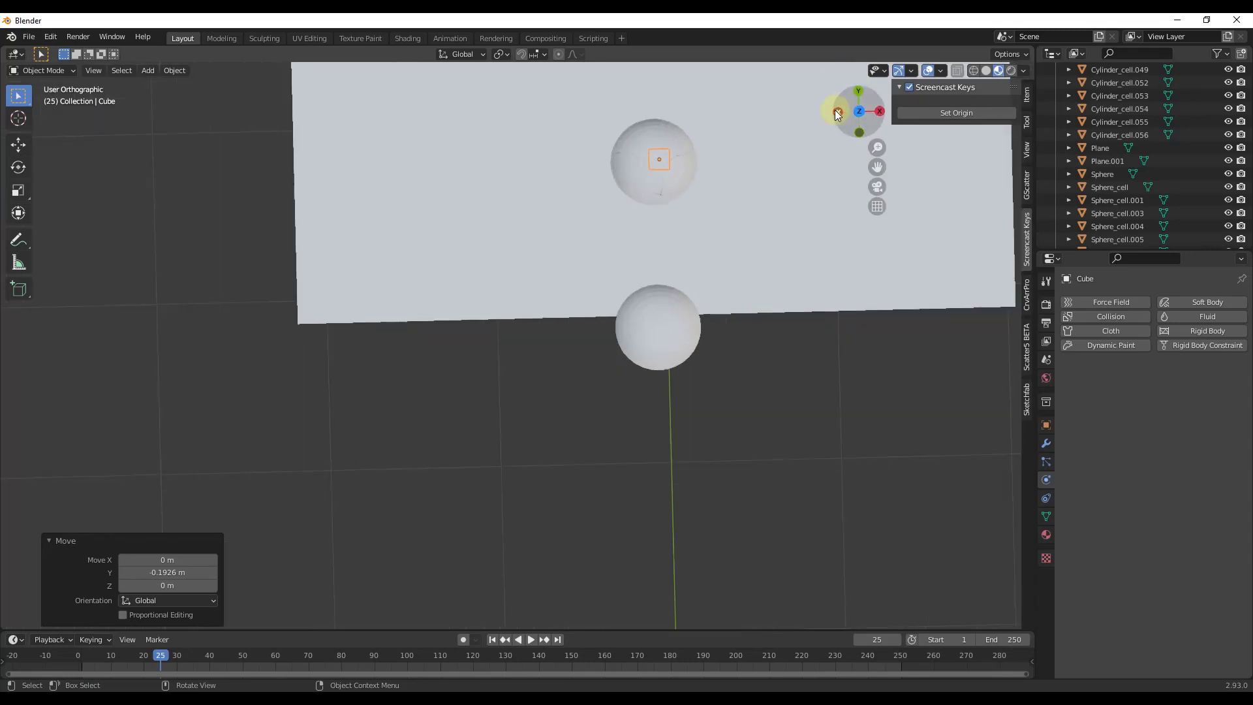
pyautogui.press('g')
pyautogui.press('z')
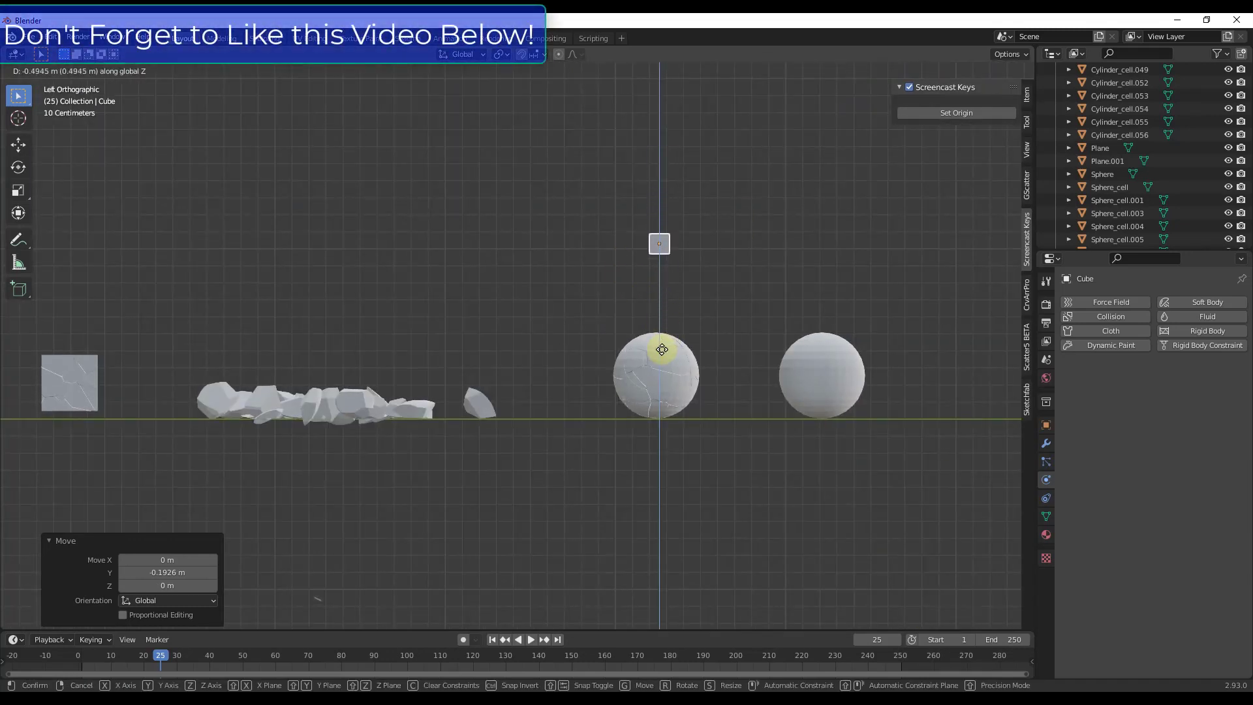
pyautogui.click(665, 348)
# Step: Make the small cube an active rigid body
pyautogui.moveTo(707, 316); pyautogui.dragTo(664, 276, button='middle')
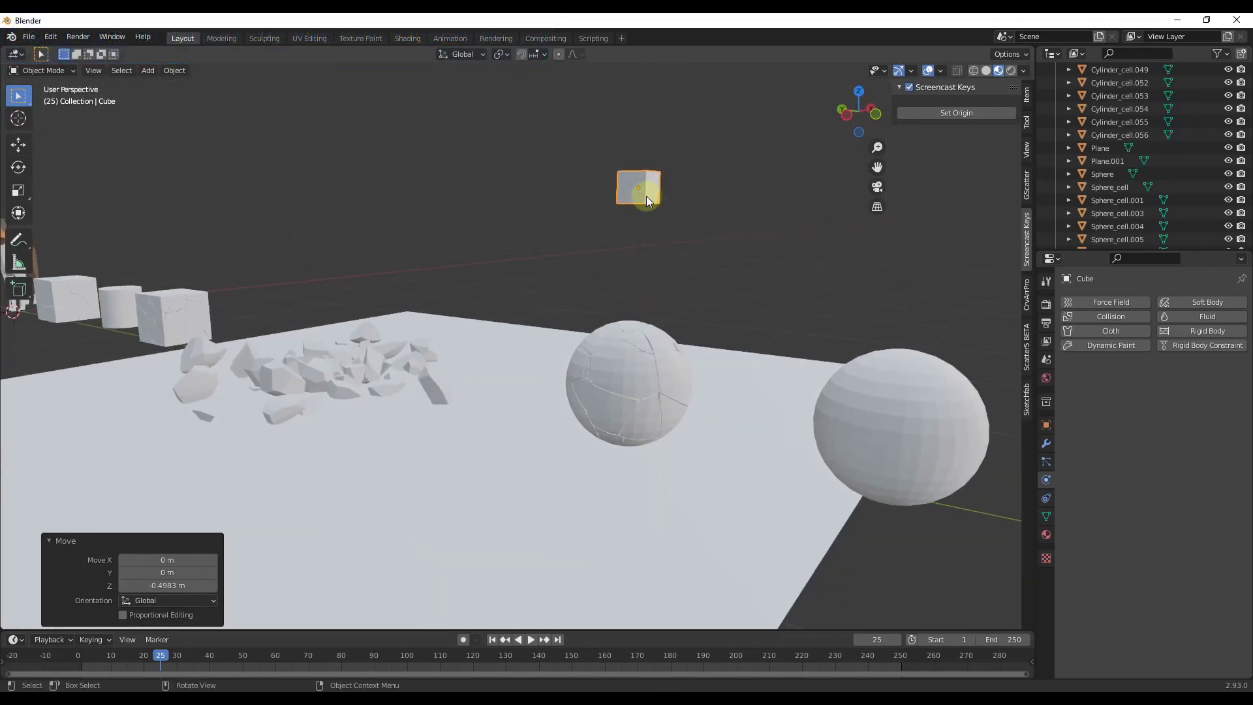
pyautogui.click(1189, 331)
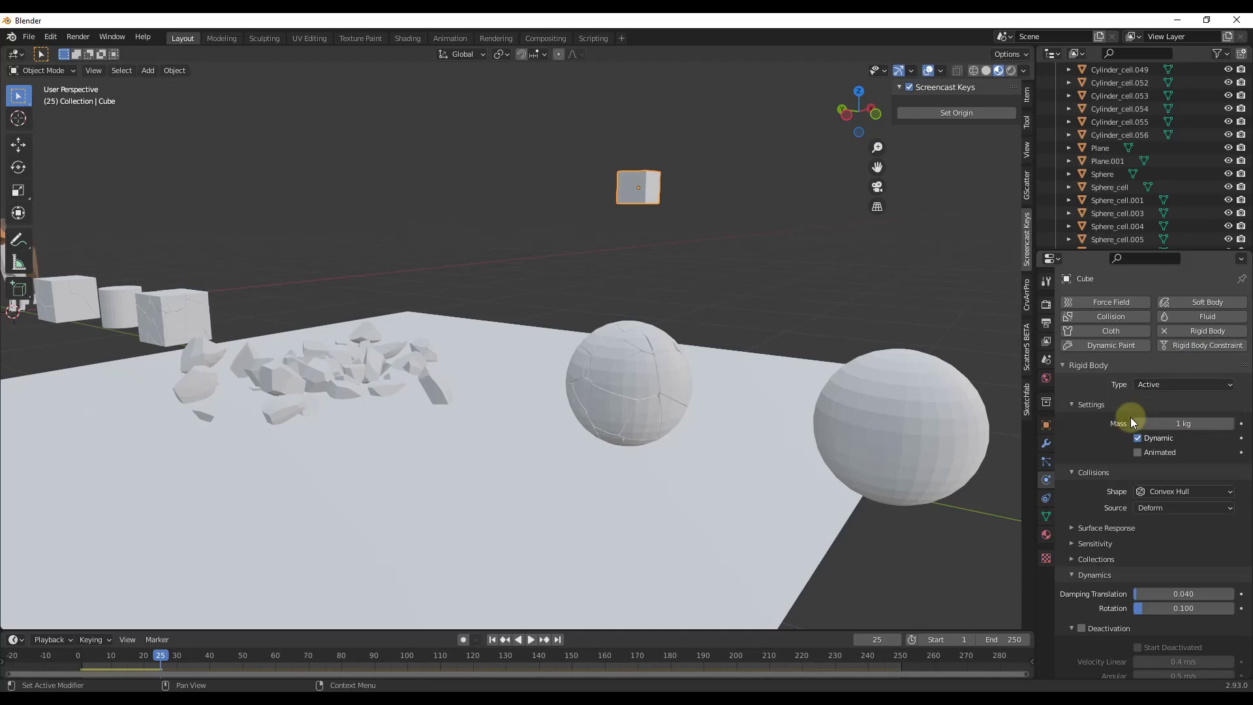
pyautogui.scroll(-2, 755, 306)
pyautogui.scroll(1, 636, 495)
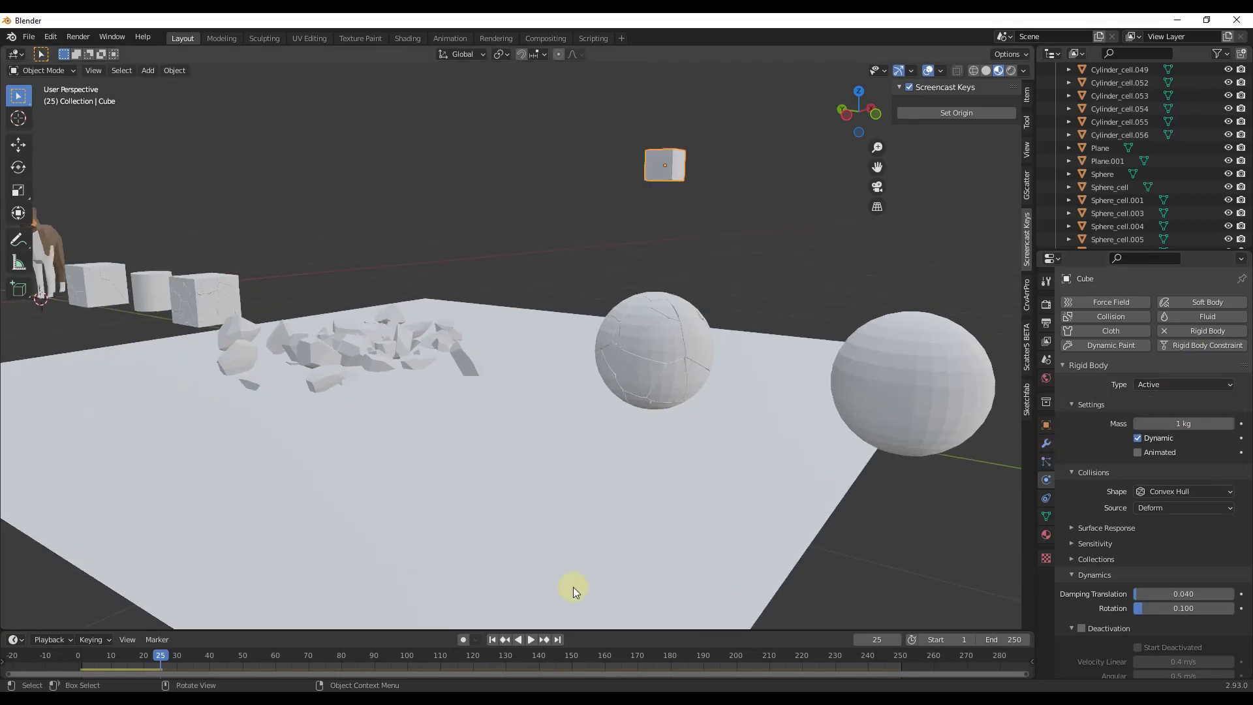
# Step: Play the simulation of the cube falling onto the deactivated fragments, and return to frame 1
pyautogui.click(531, 640)
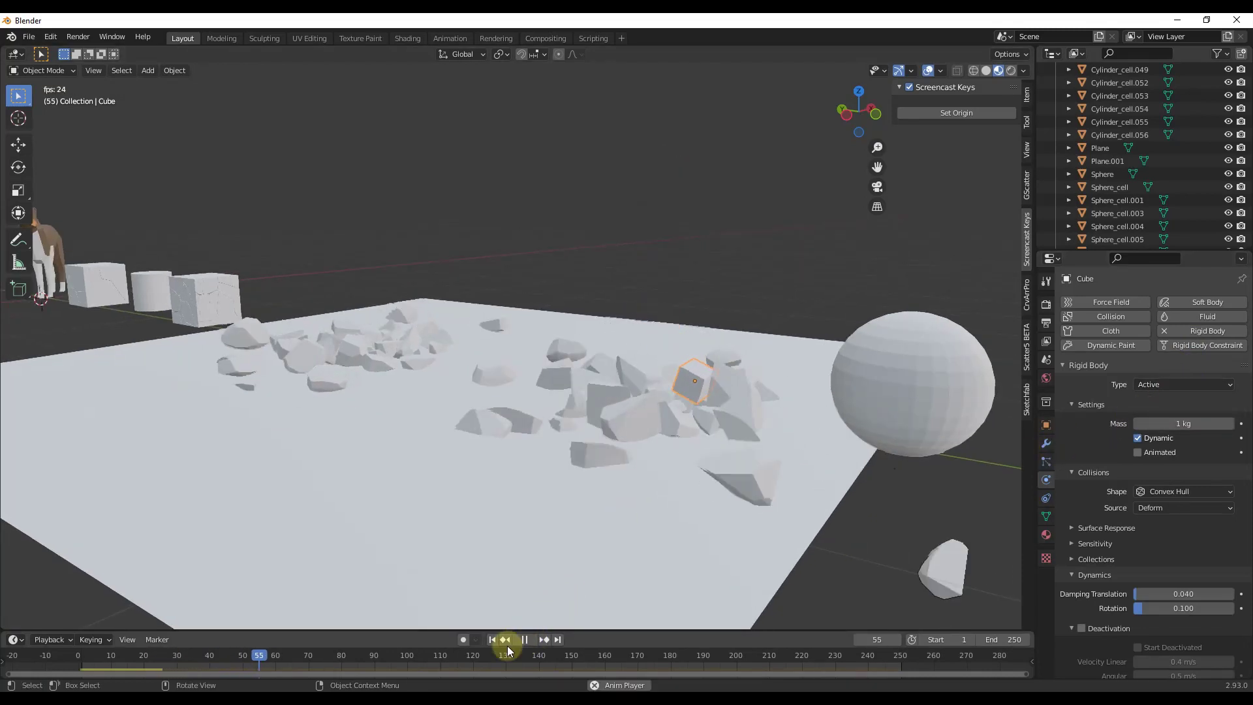
pyautogui.click(526, 640)
pyautogui.click(492, 640)
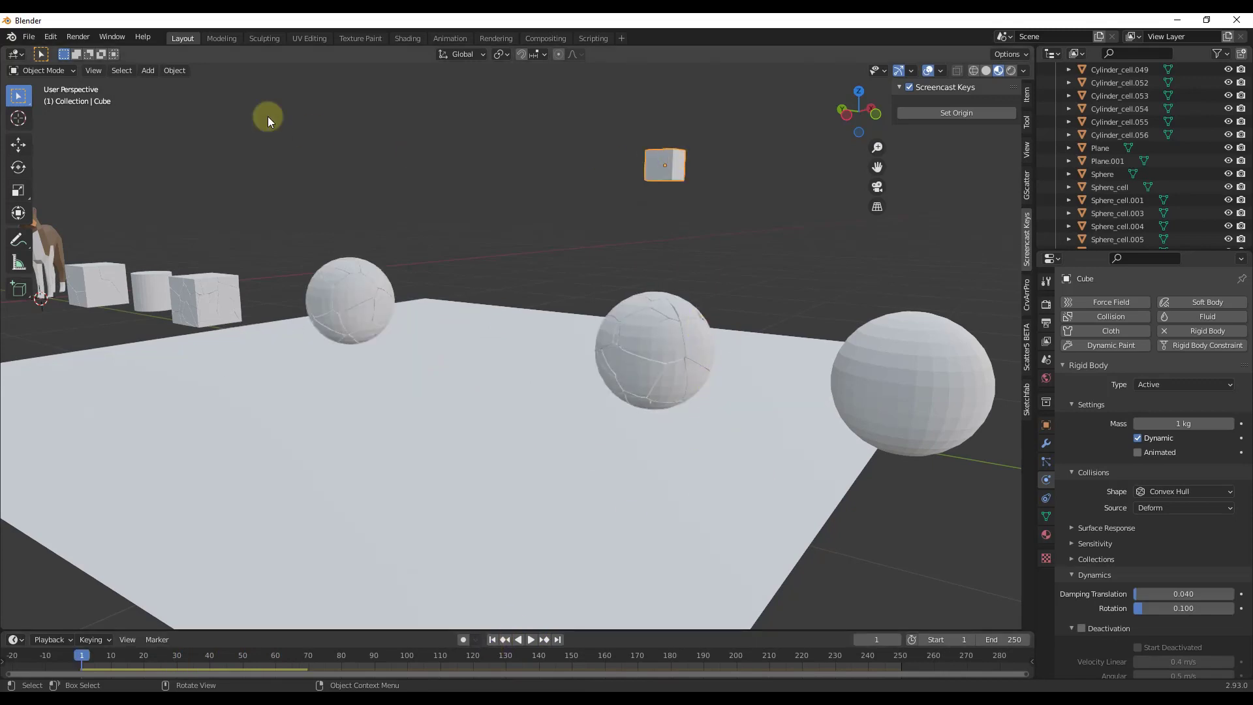
# Step: Apply the small cube's rotation and scale
pyautogui.click(173, 69)
pyautogui.moveTo(215, 139)
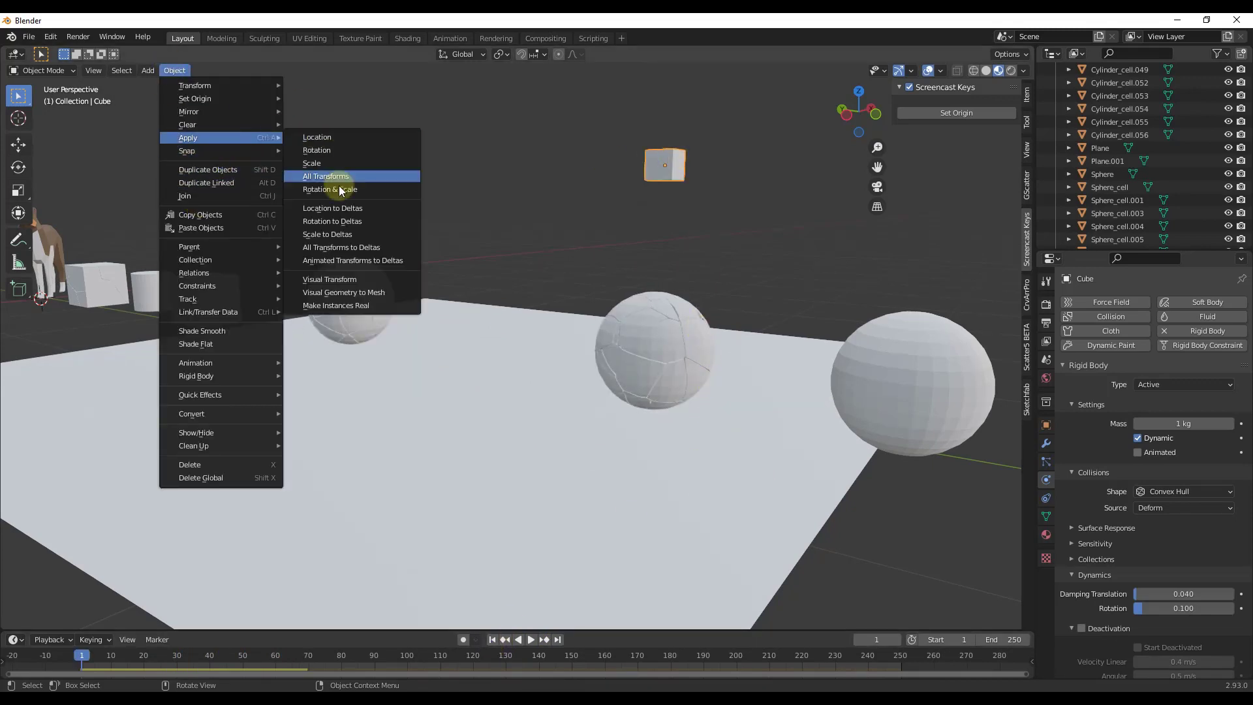
pyautogui.click(339, 188)
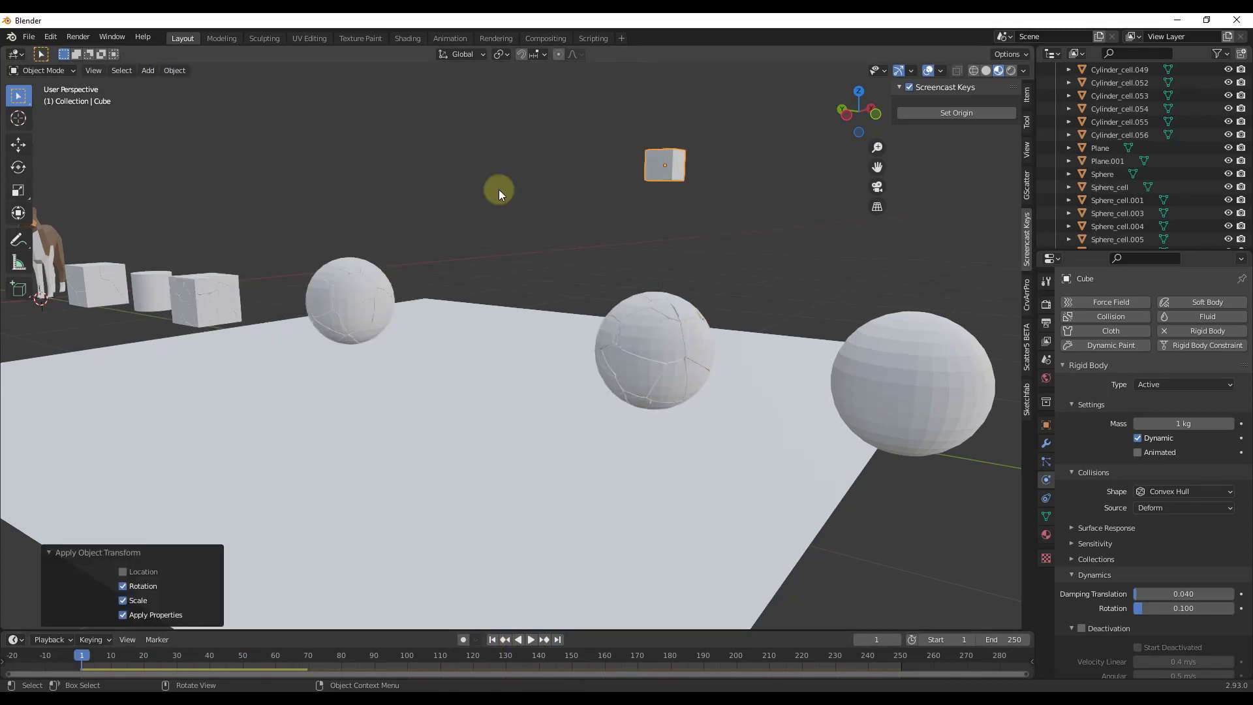
# Step: Play the simulation with the cube's scale applied, and return to frame 1
pyautogui.click(532, 642)
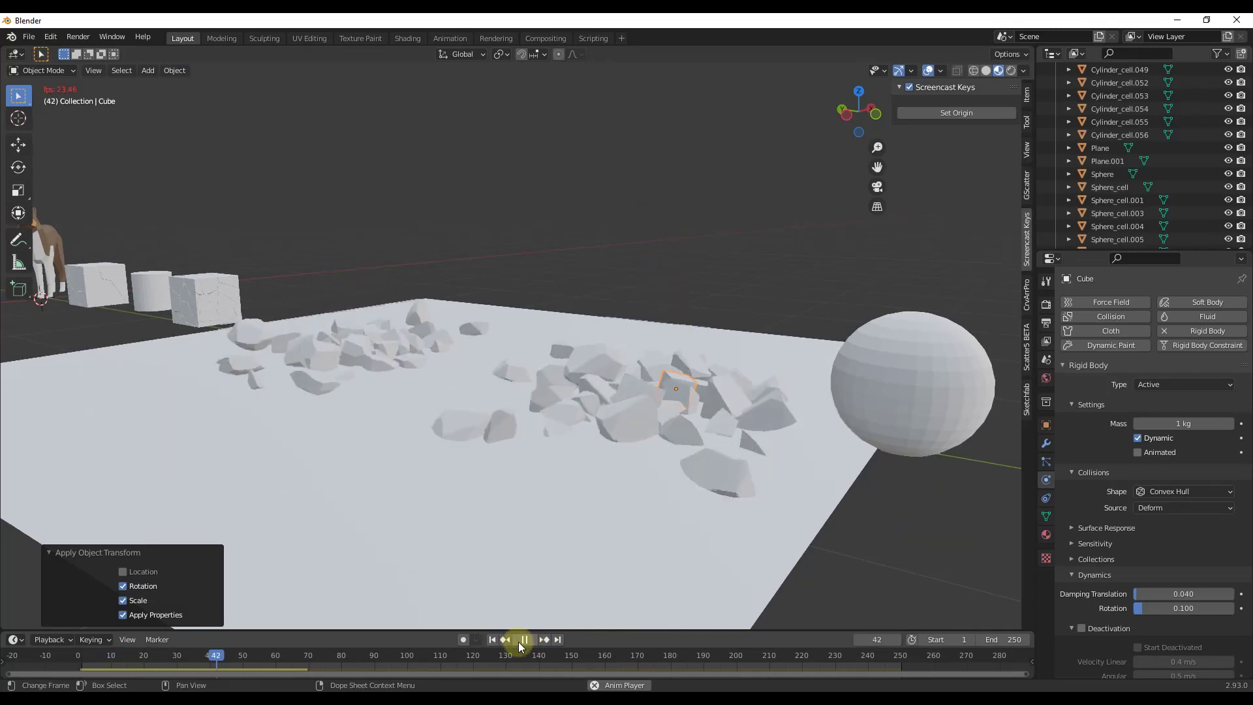
pyautogui.click(492, 640)
pyautogui.scroll(2, 731, 281)
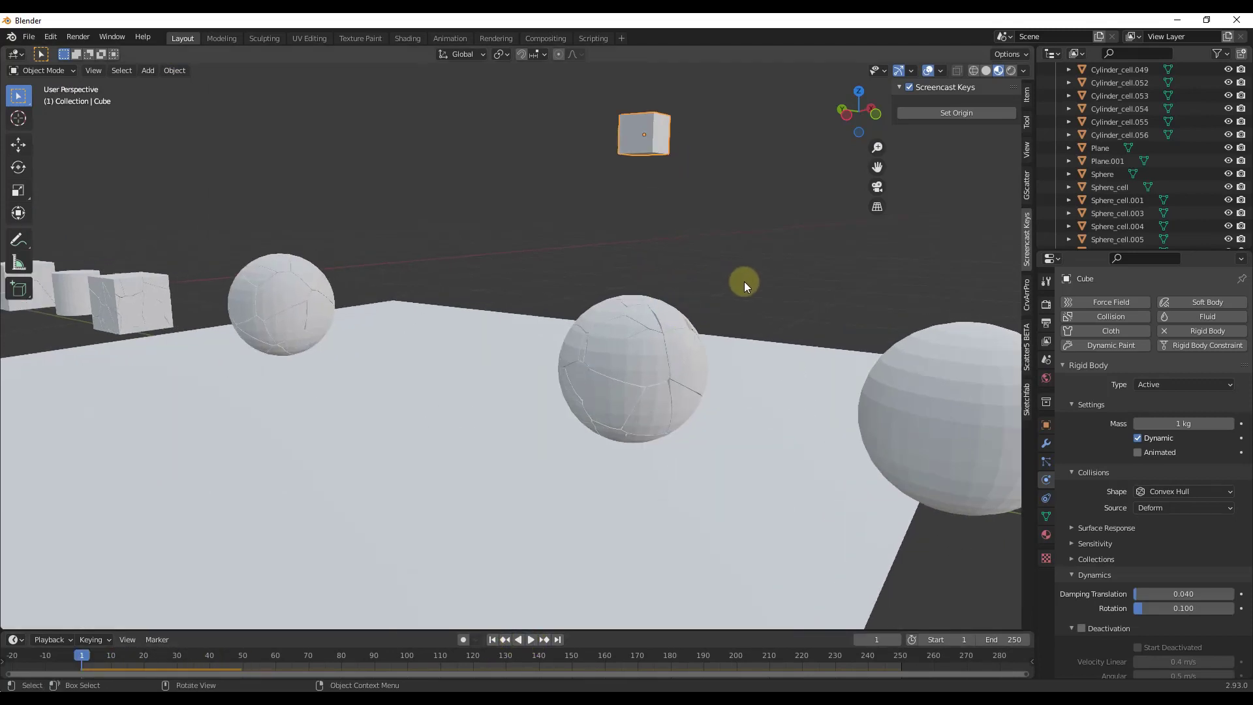
pyautogui.scroll(2, 746, 285)
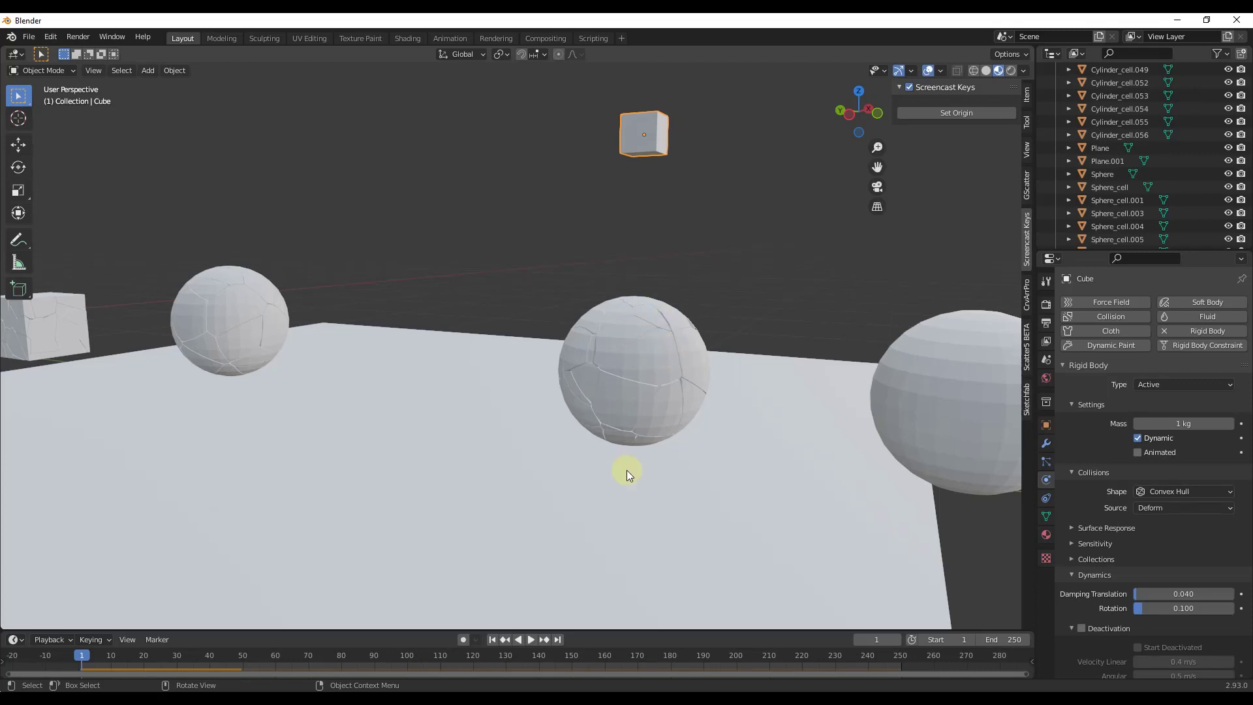
# Step: Replay the cube's impact on the second fractured sphere at close range, and return to frame 1
pyautogui.click(531, 641)
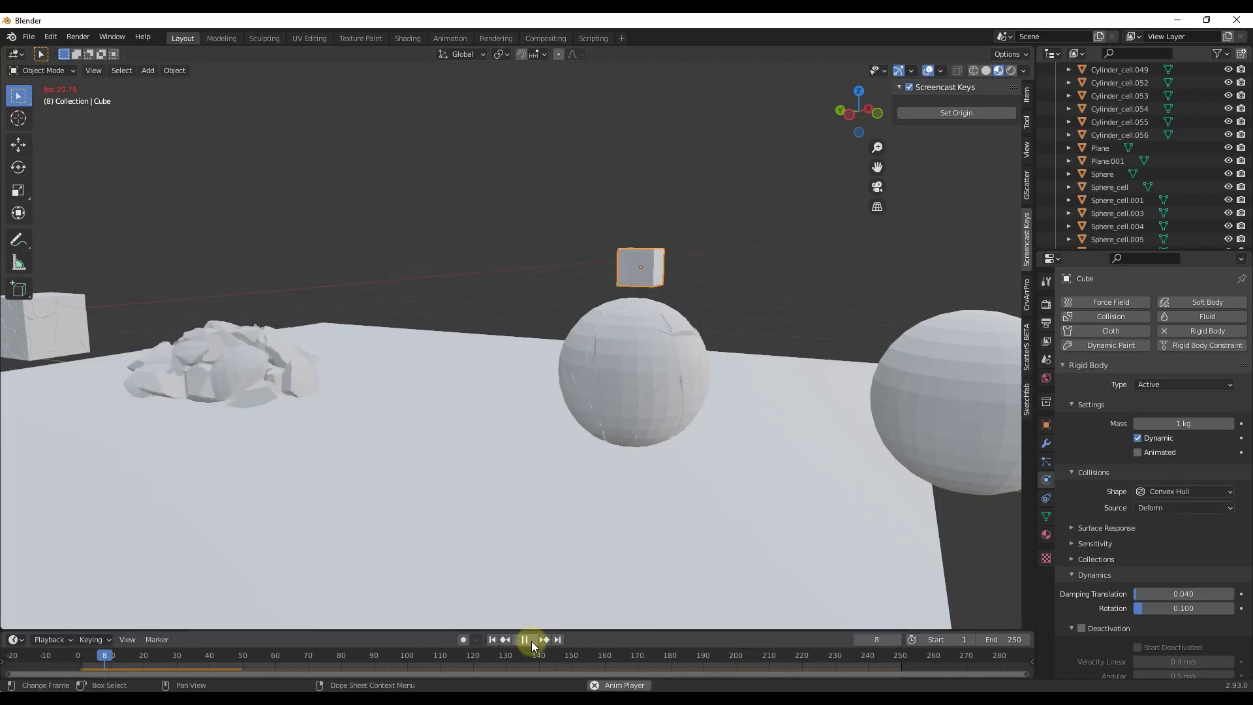
pyautogui.click(492, 639)
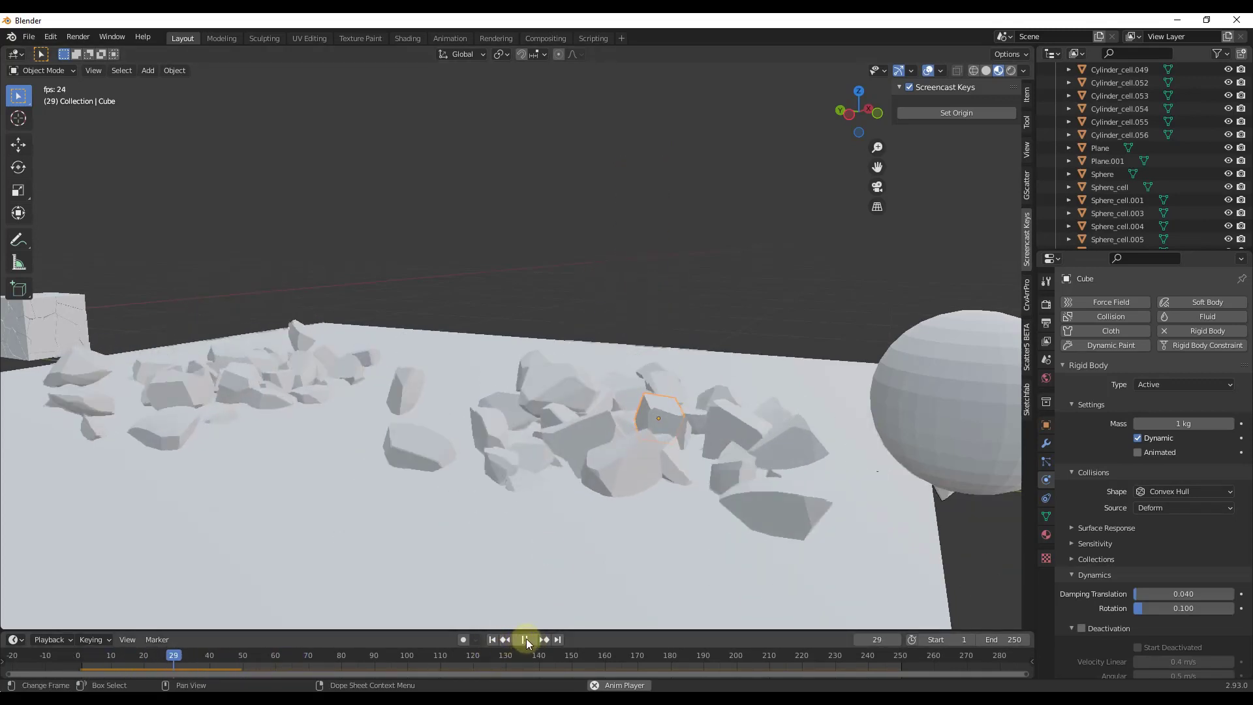
pyautogui.click(491, 639)
pyautogui.click(522, 639)
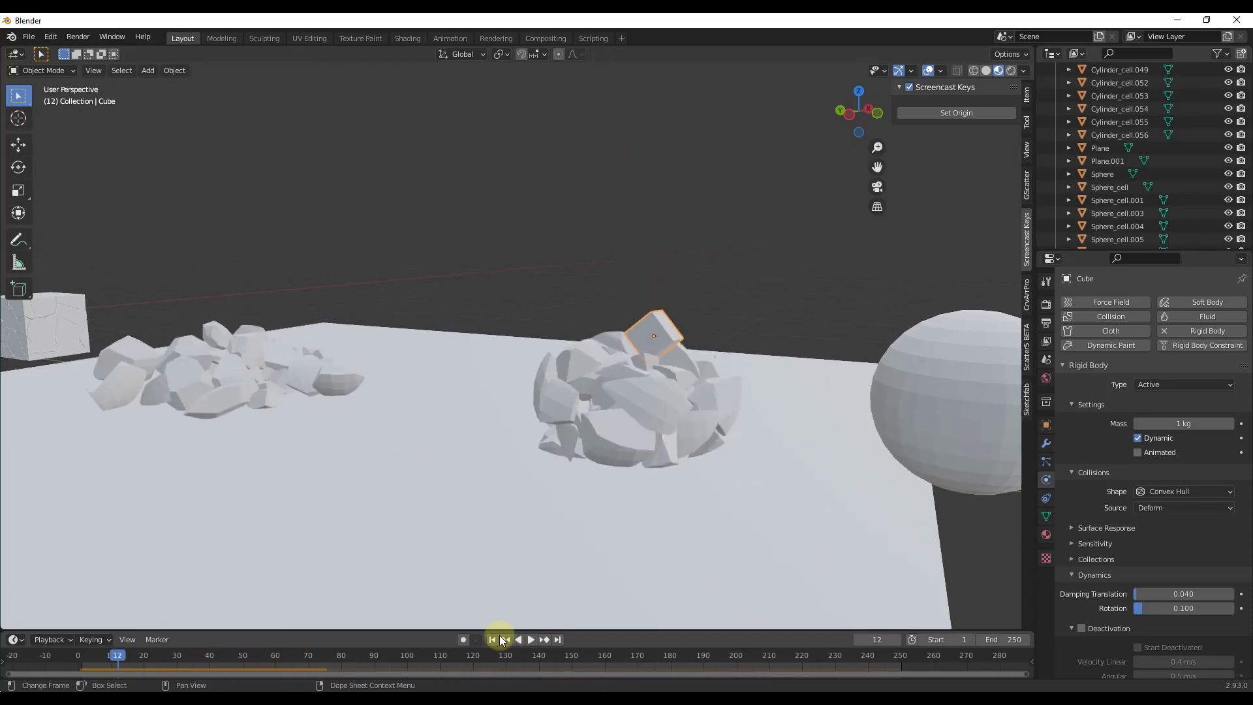
pyautogui.click(494, 639)
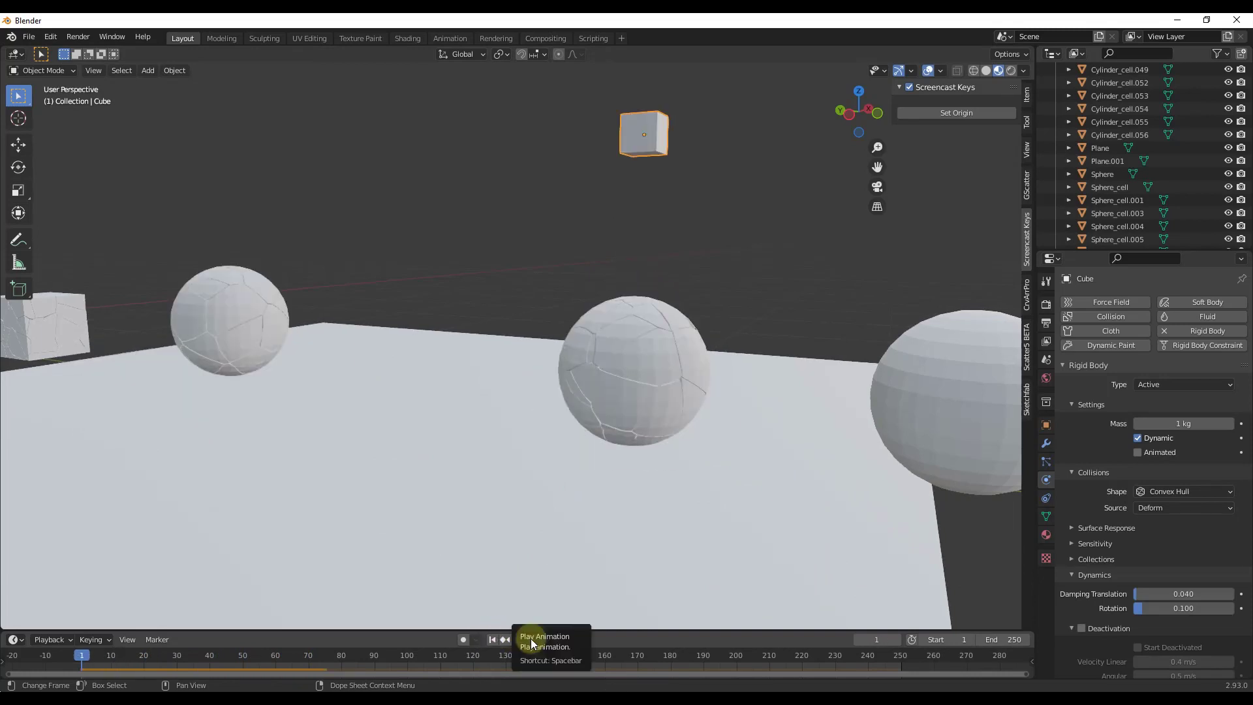
# Step: Move the unfractured sphere about -2.28 m along Y, away from the plane
pyautogui.moveTo(606, 366); pyautogui.dragTo(624, 340, button='middle')
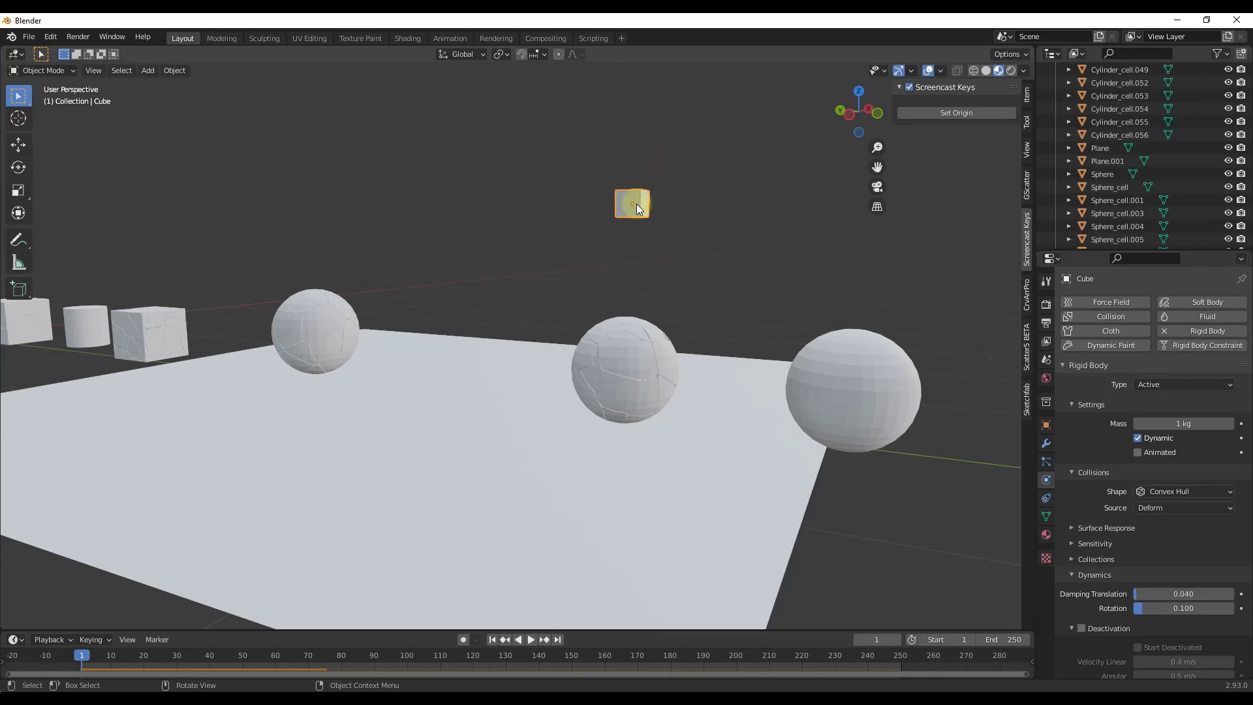
pyautogui.scroll(-4, 625, 411)
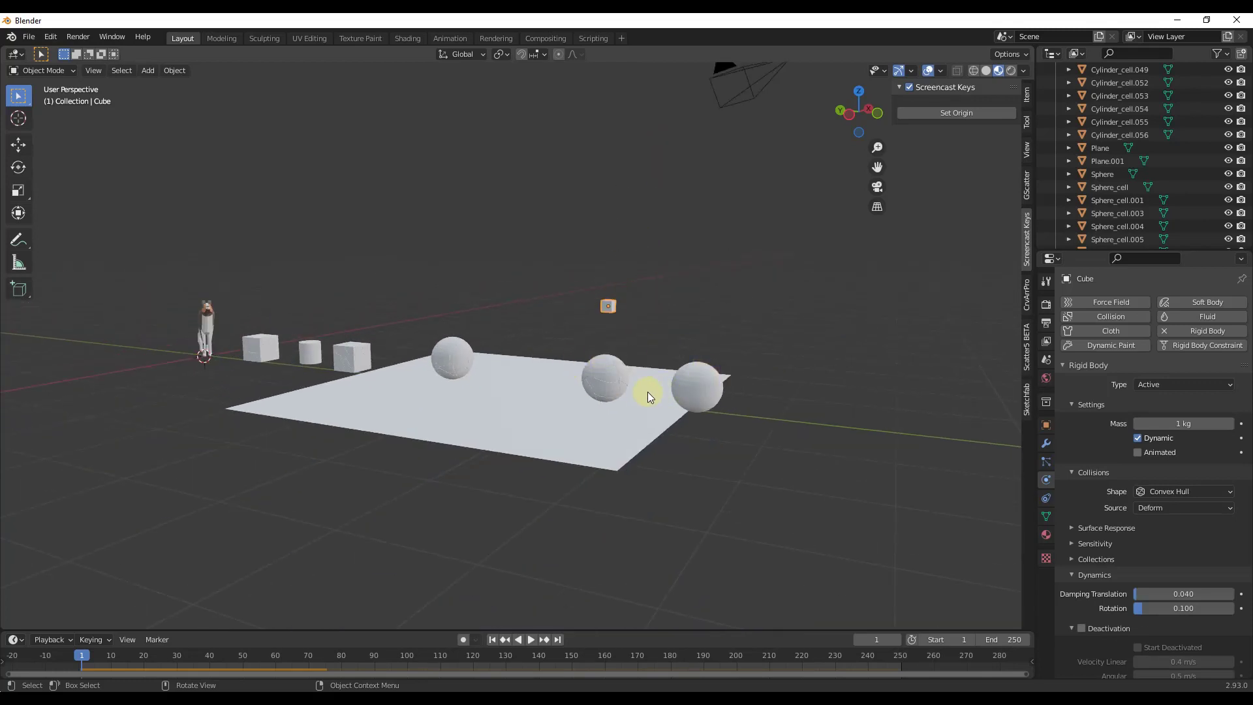
pyautogui.moveTo(576, 335); pyautogui.dragTo(802, 328, button='middle')
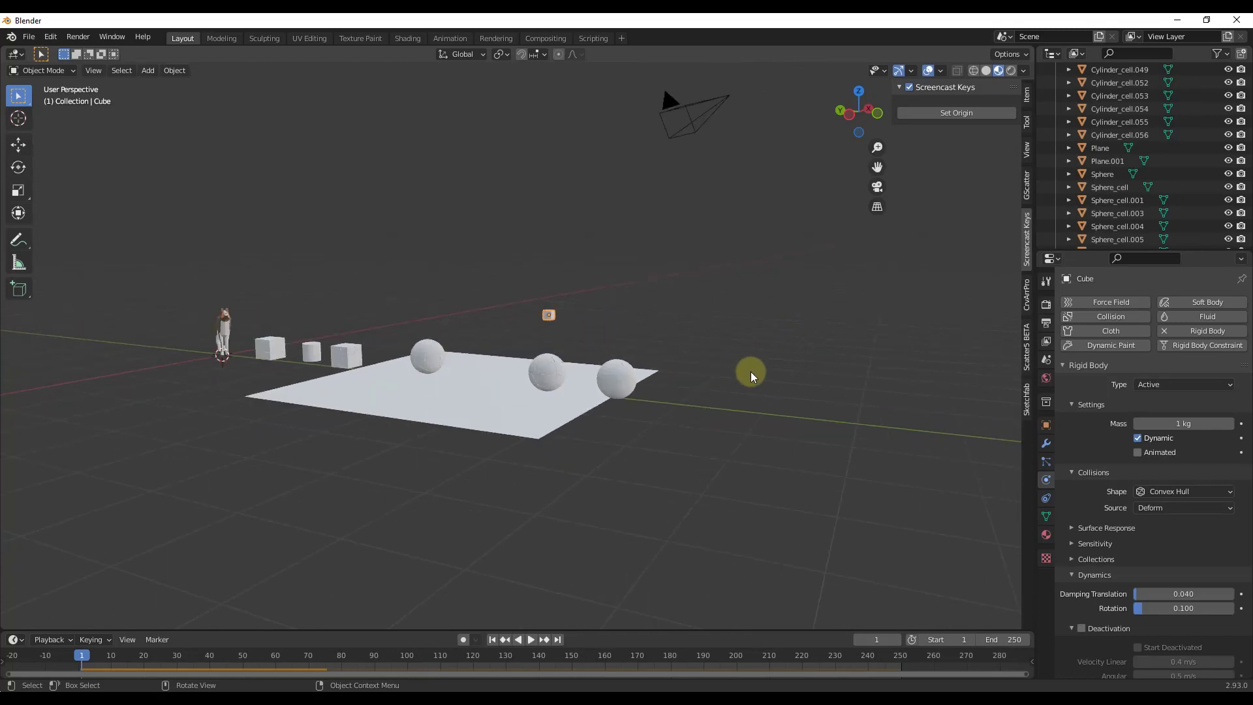
pyautogui.moveTo(707, 408); pyautogui.dragTo(659, 400, button='middle')
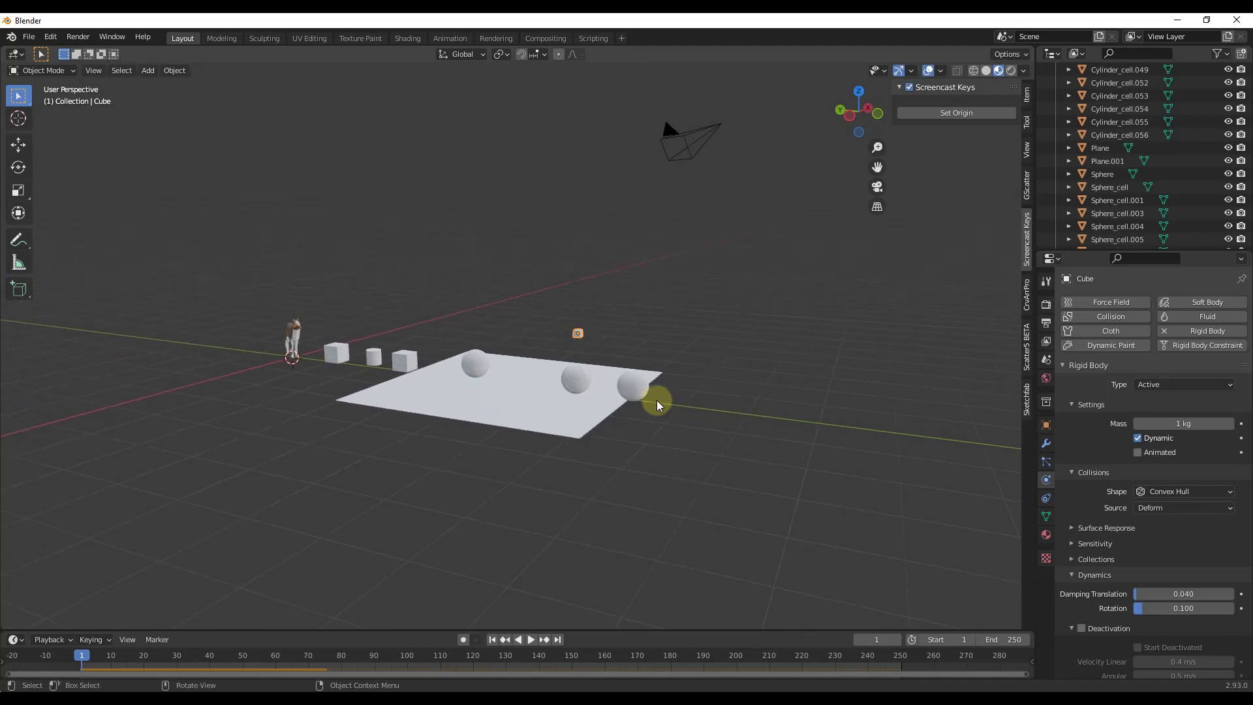
pyautogui.click(631, 387)
pyautogui.press('g')
pyautogui.press('y')
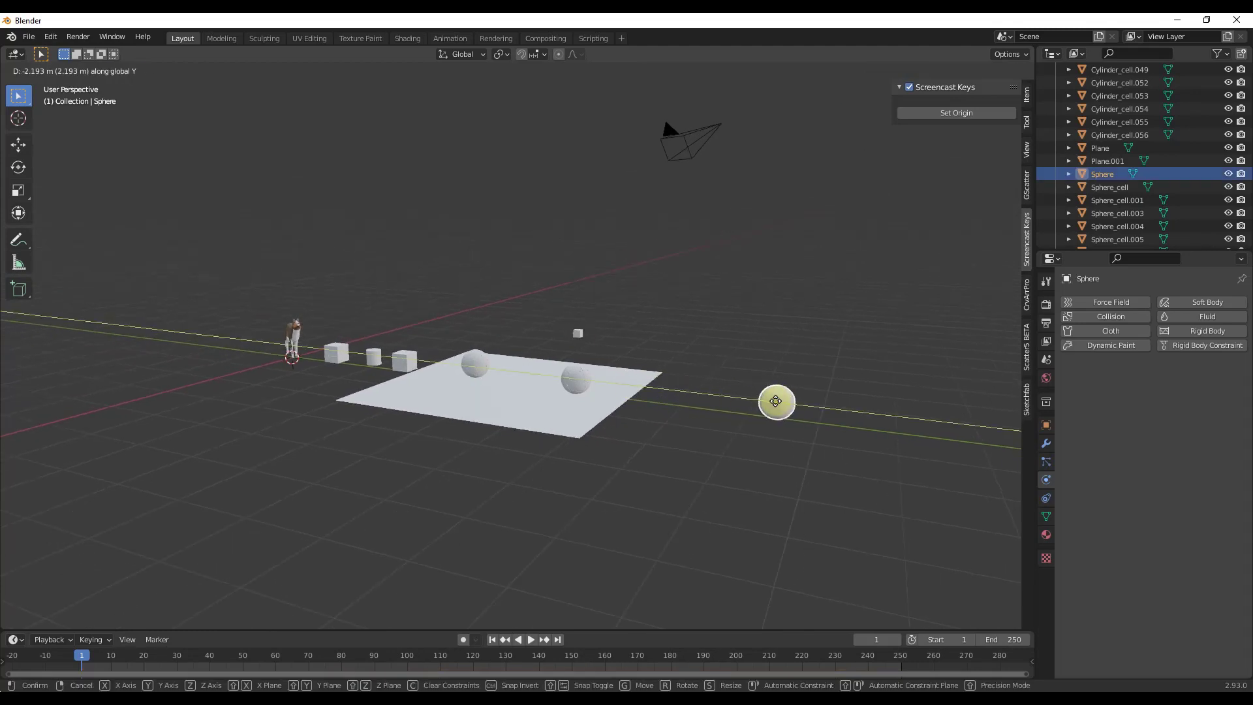
pyautogui.click(780, 402)
pyautogui.scroll(10, 812, 410)
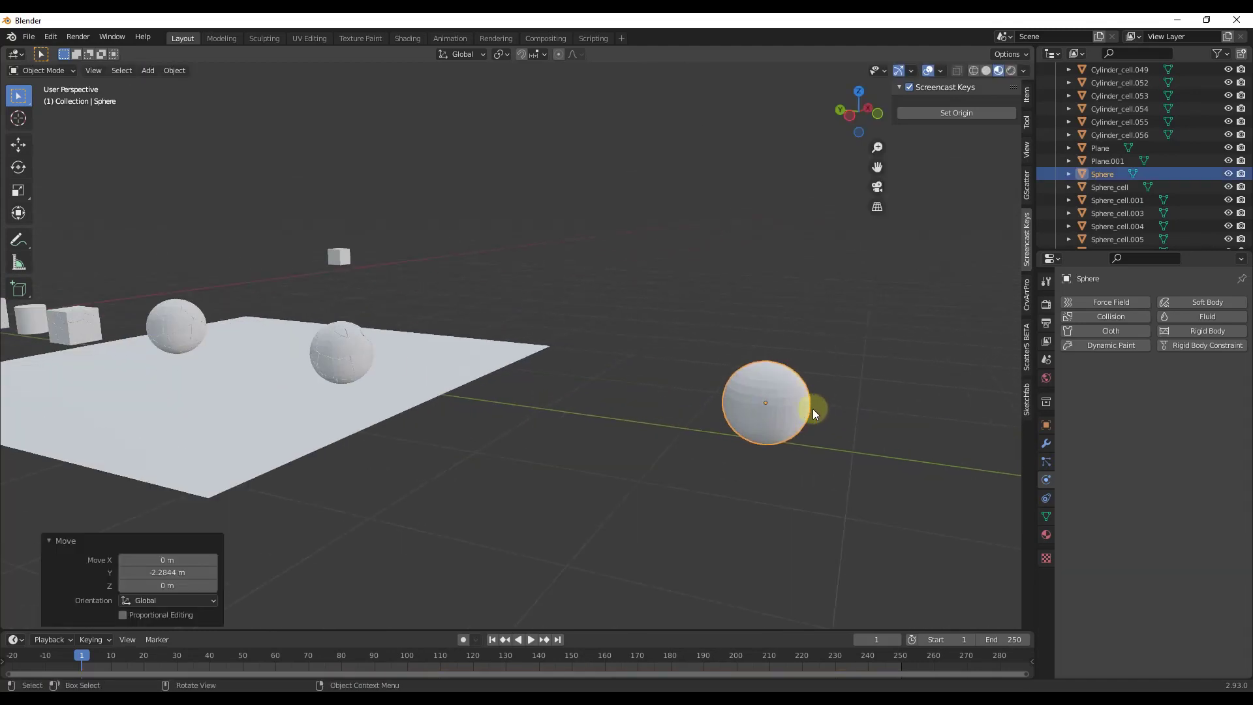
# Step: Run Cell Fracture on the unfractured sphere with the existing settings
pyautogui.click(165, 72)
pyautogui.moveTo(209, 395)
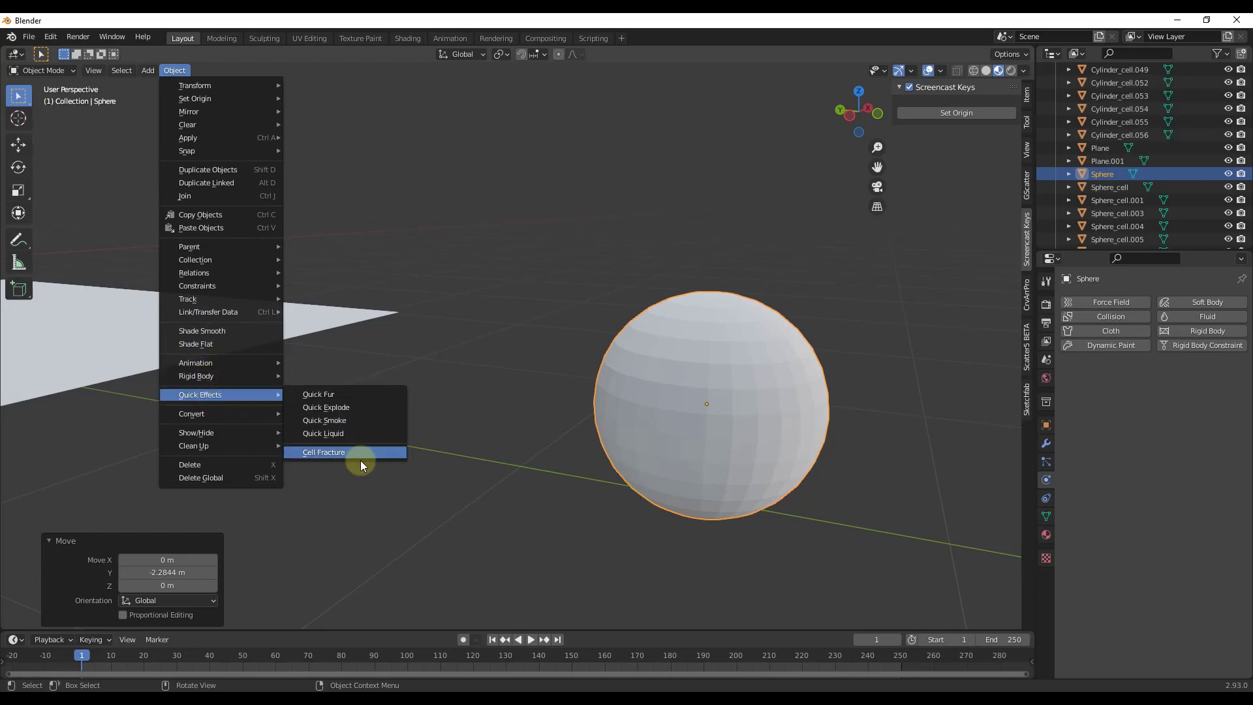
pyautogui.click(361, 464)
pyautogui.click(355, 673)
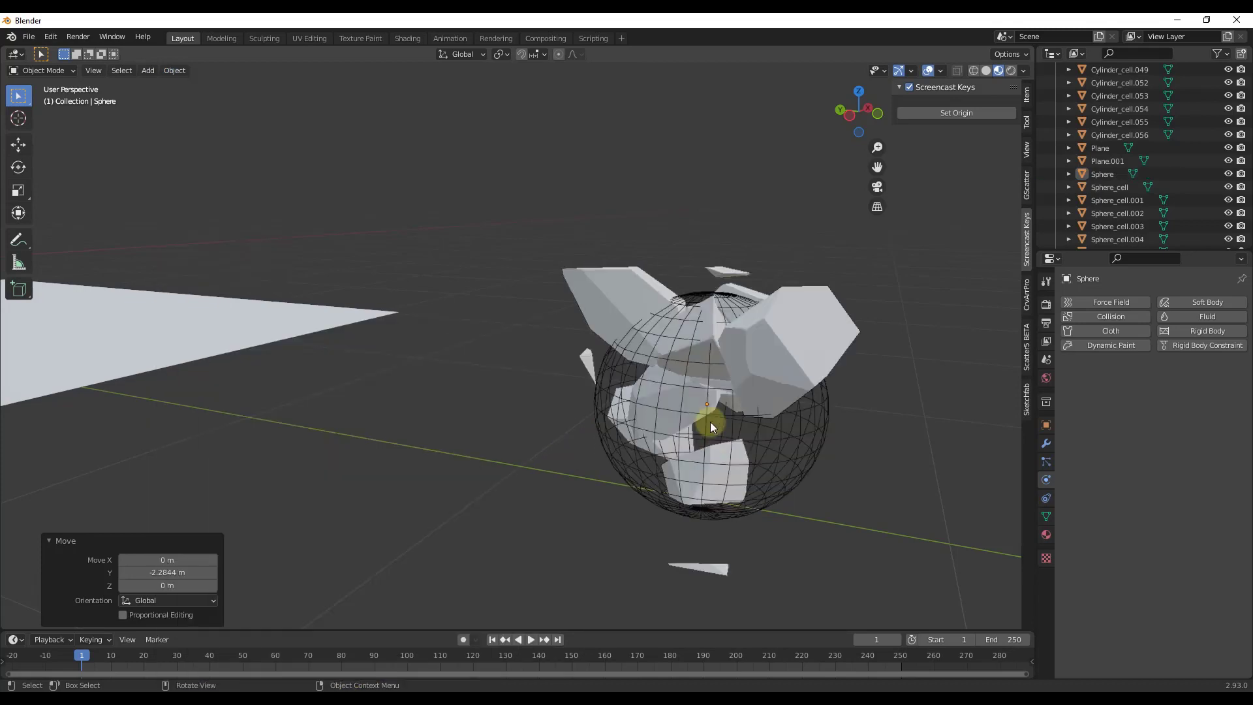
# Step: Move the original sphere about -1.58 m along Y out of its new fragments, and shift it slightly farther
pyautogui.scroll(-10, 1143, 193)
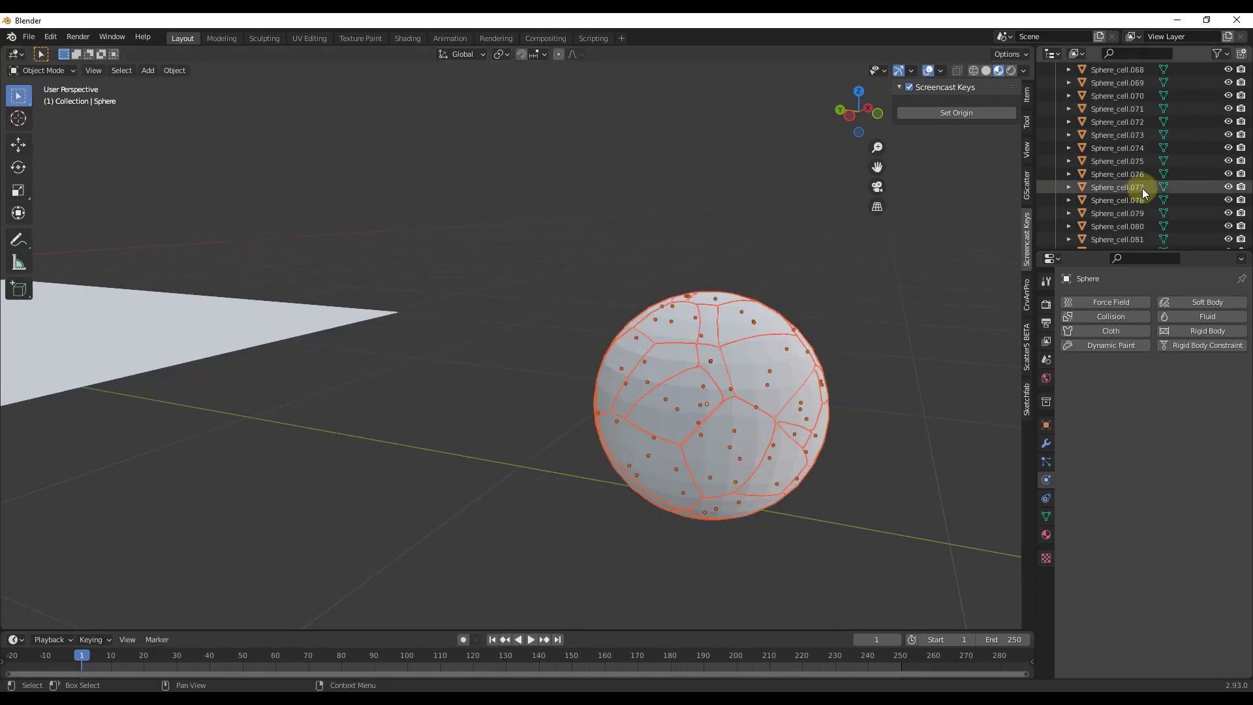
pyautogui.press('g')
pyautogui.press('y')
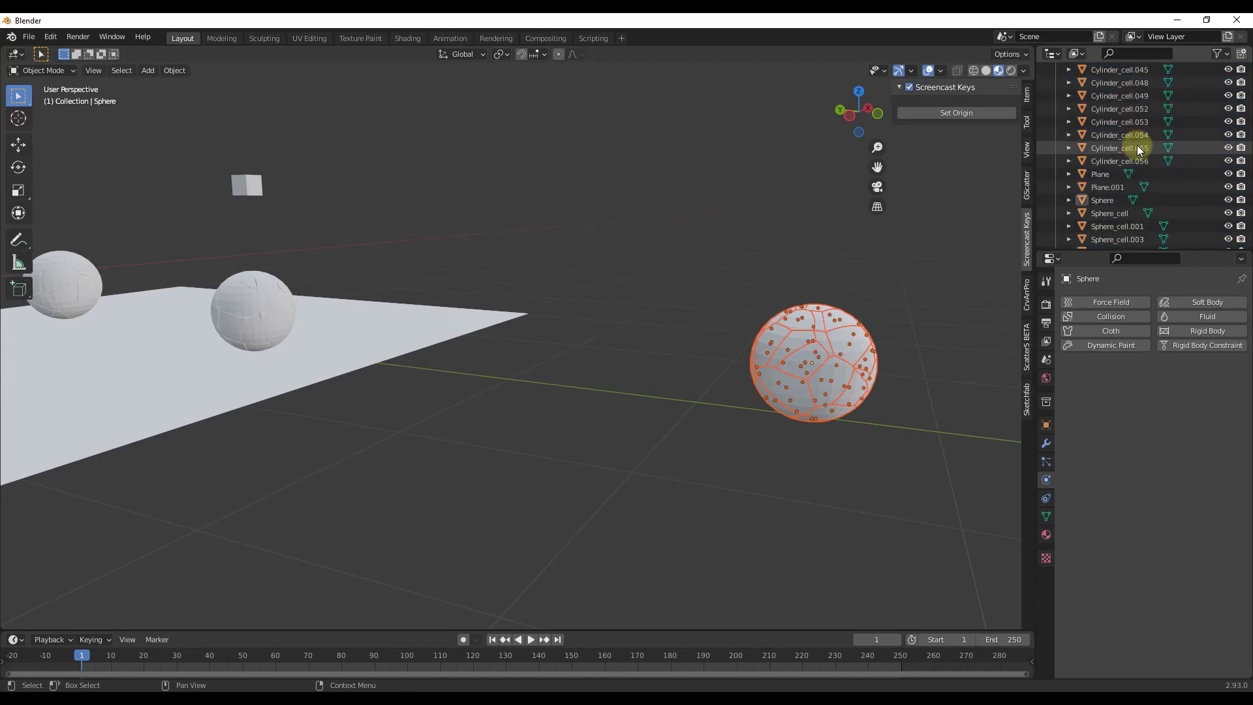
pyautogui.click(946, 353)
pyautogui.press('g')
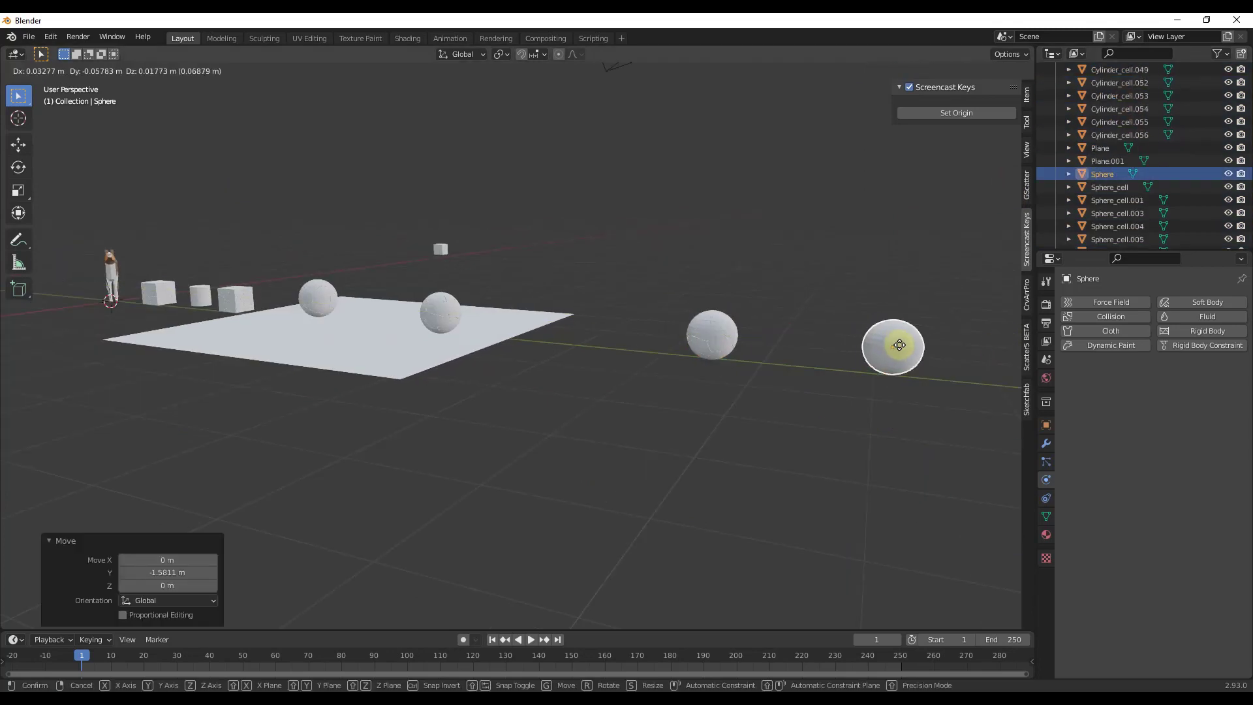
pyautogui.click(917, 348)
# Step: Select all fragments of the newly fractured sphere and add rigid body physics to the active fragment
pyautogui.scroll(8, 738, 321)
pyautogui.click(680, 376)
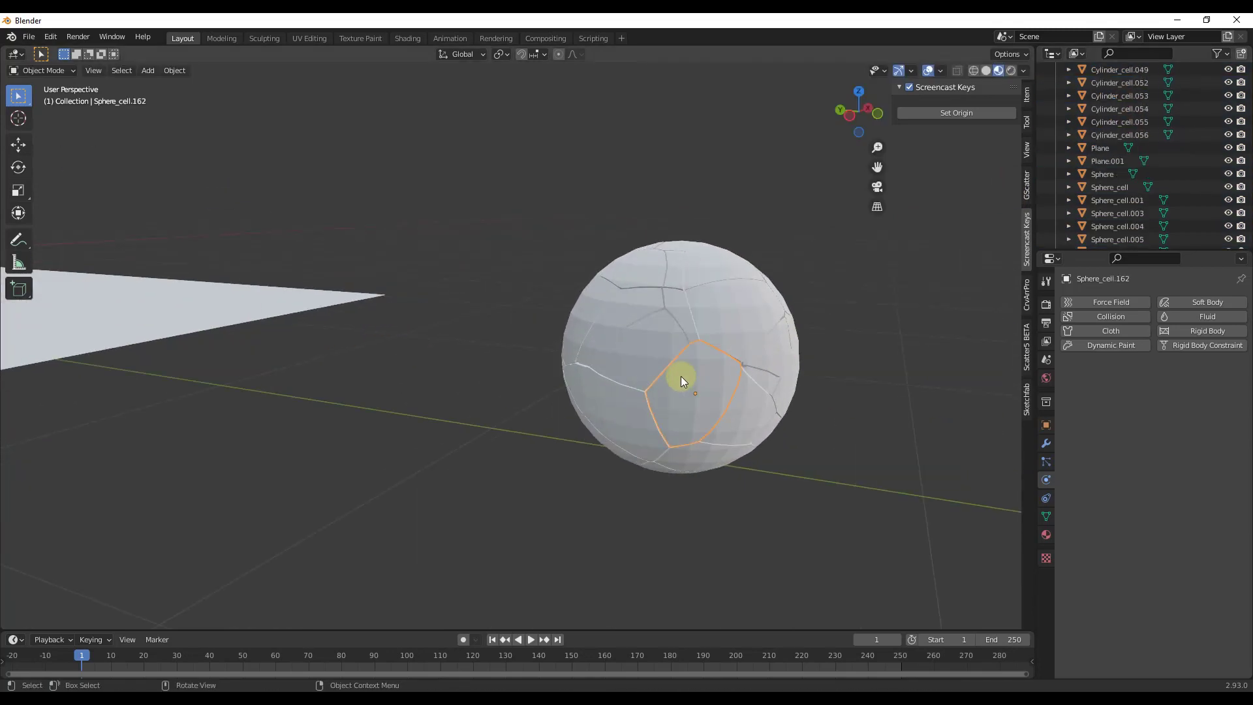
pyautogui.click(748, 317)
pyautogui.moveTo(748, 317)
pyautogui.mouseDown(button='middle')
pyautogui.moveTo(747, 328)
pyautogui.moveTo(747, 313)
pyautogui.mouseUp(button='middle')
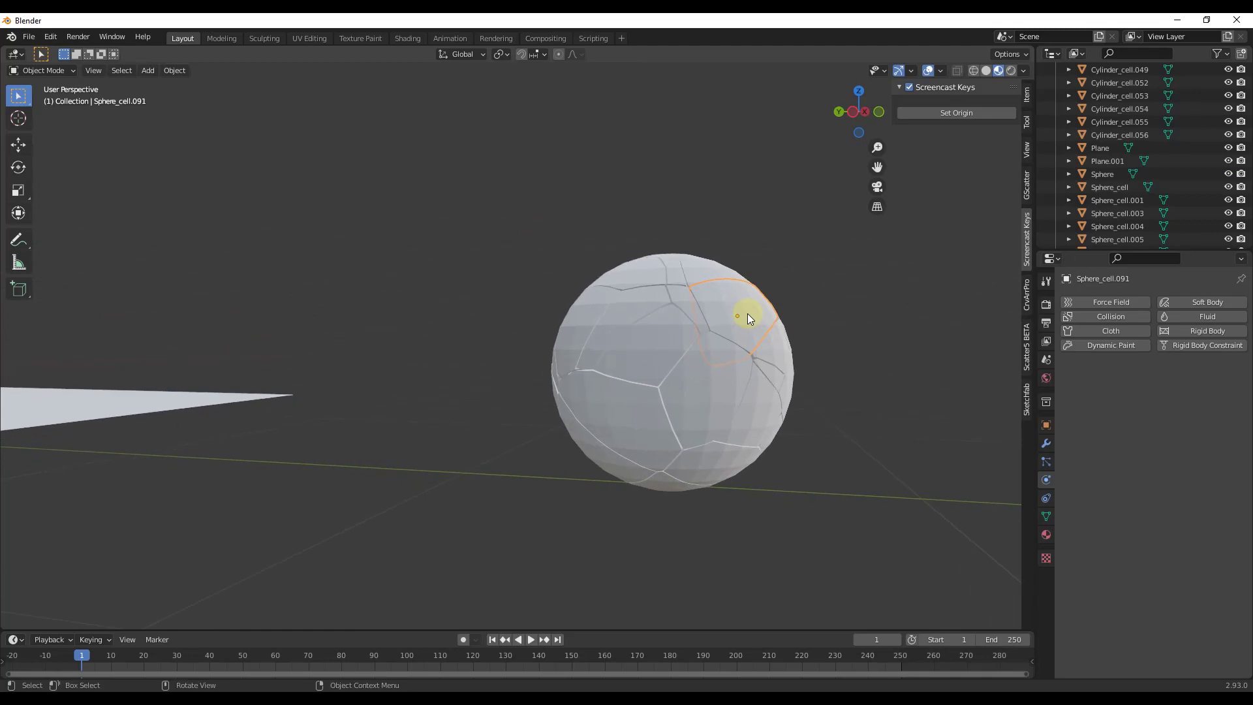
pyautogui.moveTo(480, 210); pyautogui.dragTo(812, 513)
pyautogui.click(1202, 333)
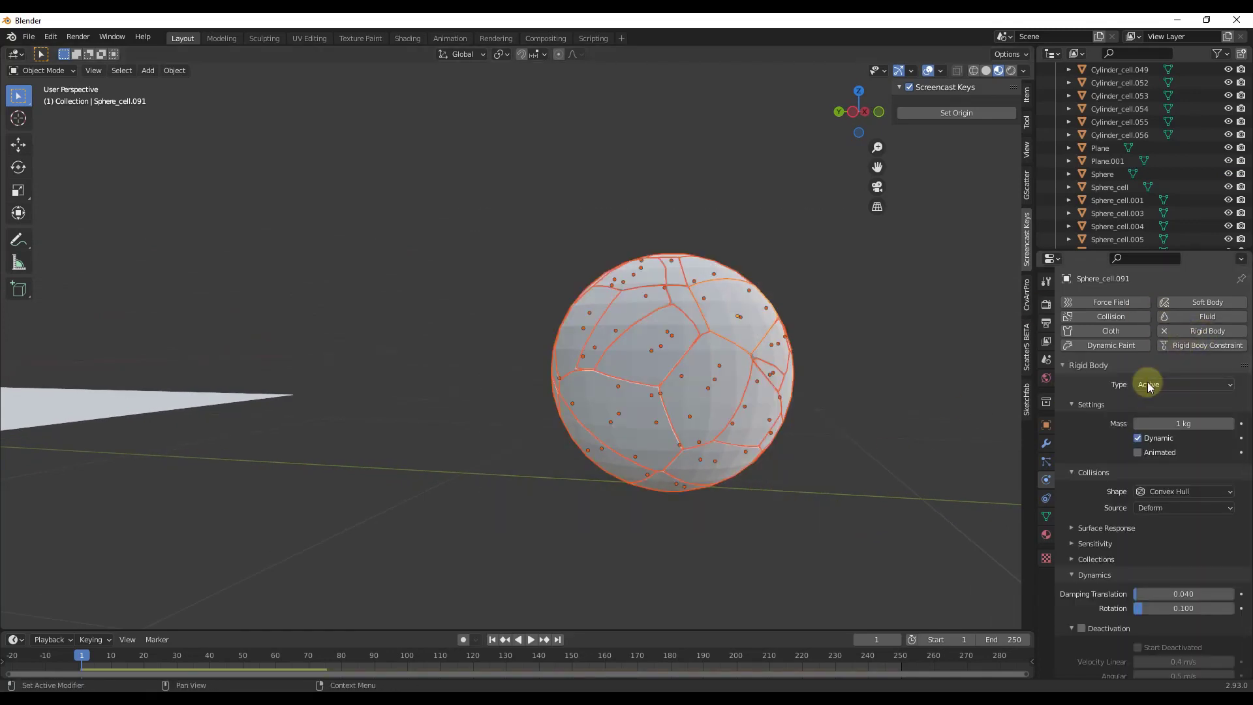
# Step: Enable Deactivation with Start Deactivated on the active fragment, and copy its rigid body settings to the other selected fragments
pyautogui.scroll(-1, 1097, 536)
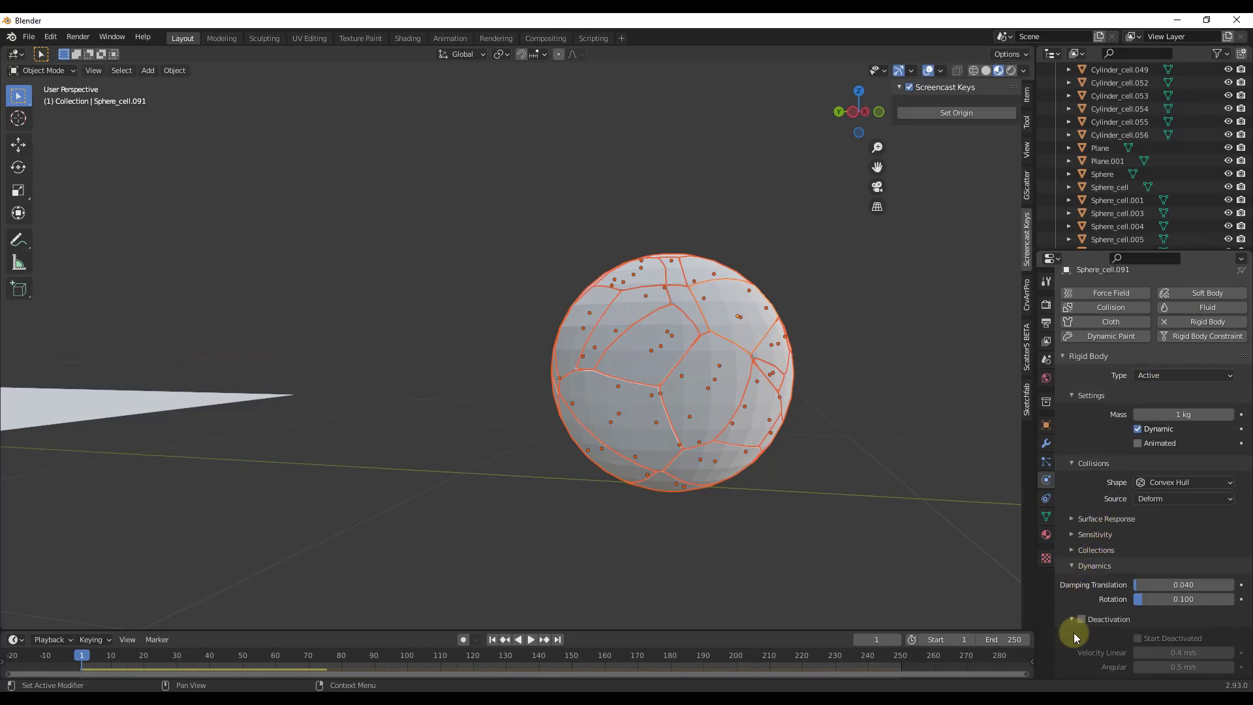
pyautogui.click(1081, 620)
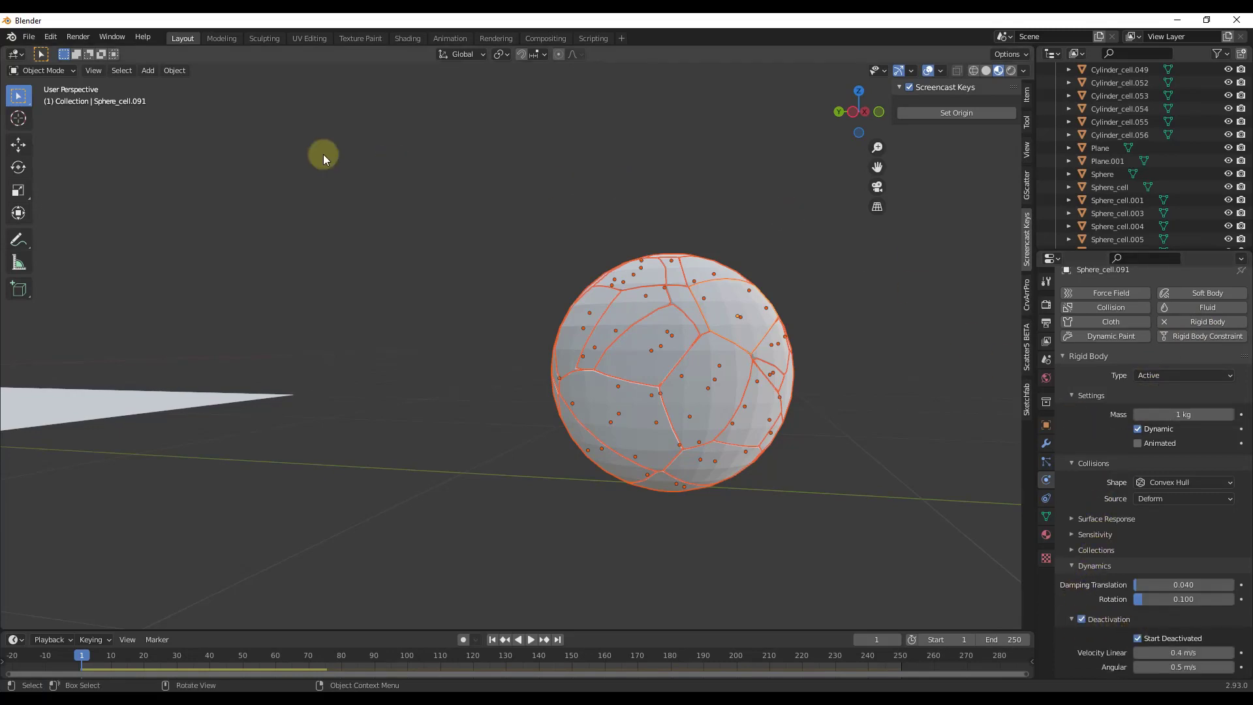
pyautogui.click(183, 70)
pyautogui.moveTo(225, 377)
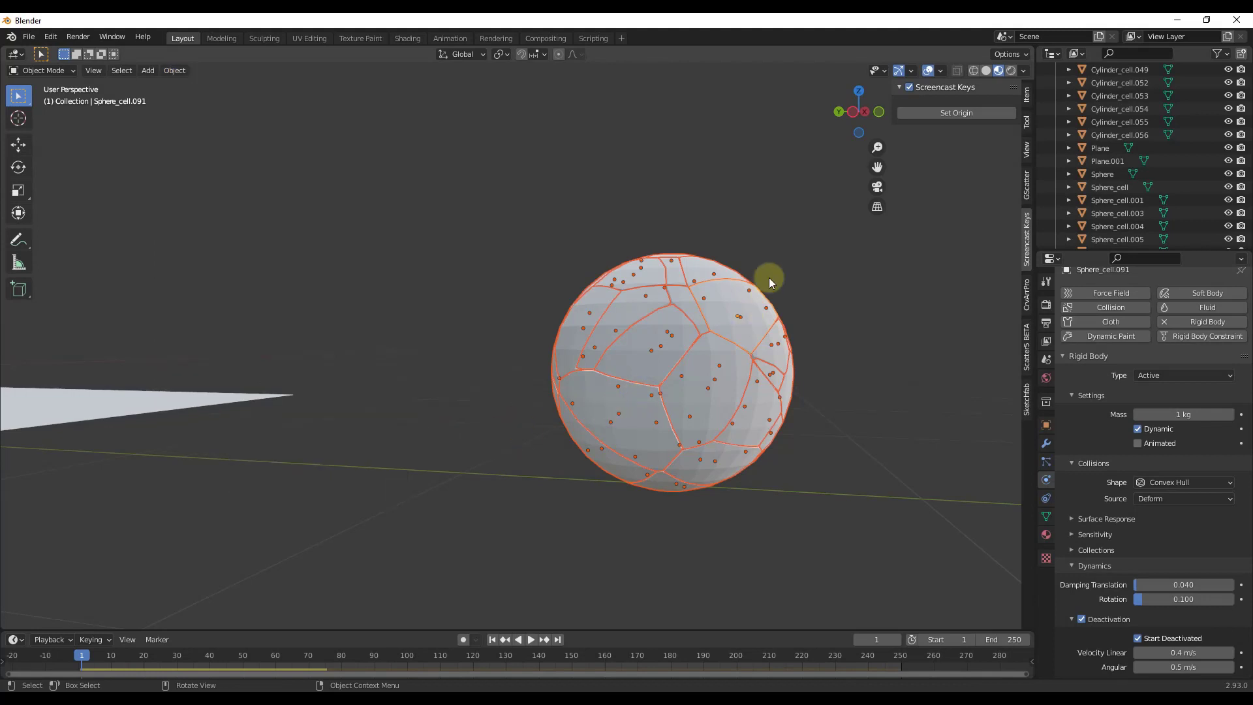
# Step: Move the original sphere in top view about -1.73 m in X and 1.96 m in Y, beside the new fractured sphere
pyautogui.moveTo(769, 278); pyautogui.dragTo(724, 329, button='middle')
pyautogui.scroll(-6, 718, 351)
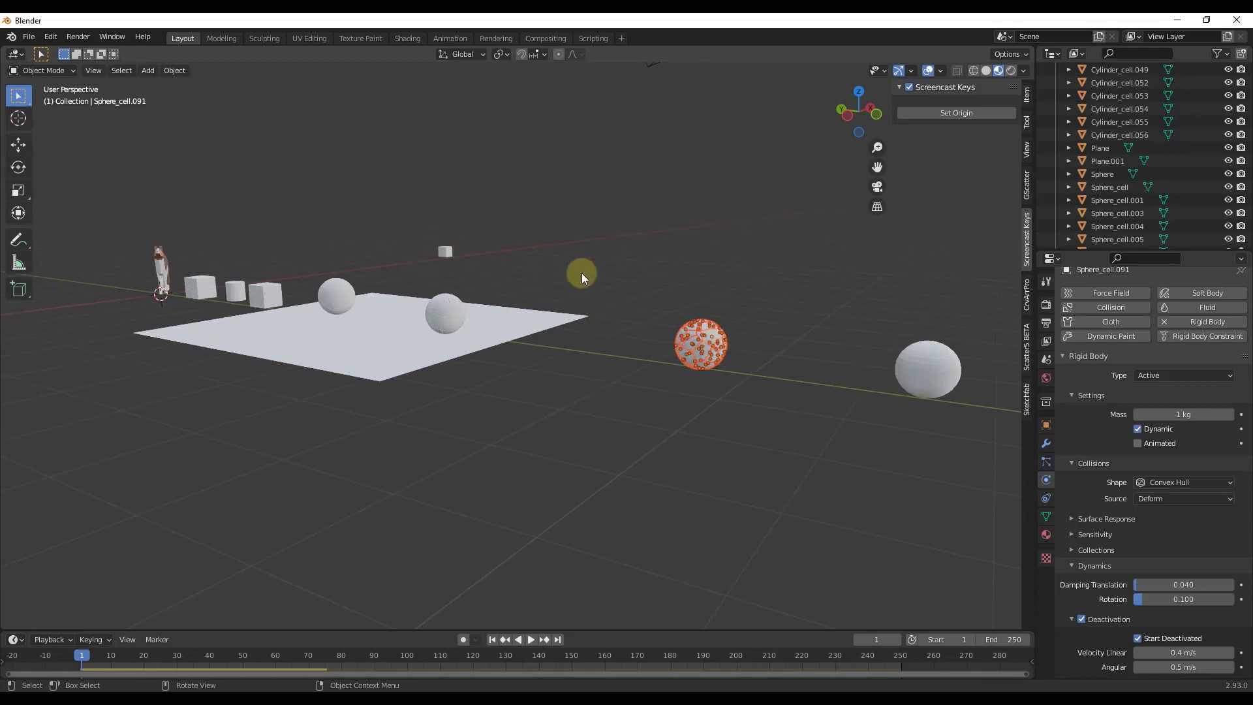
pyautogui.scroll(4, 734, 337)
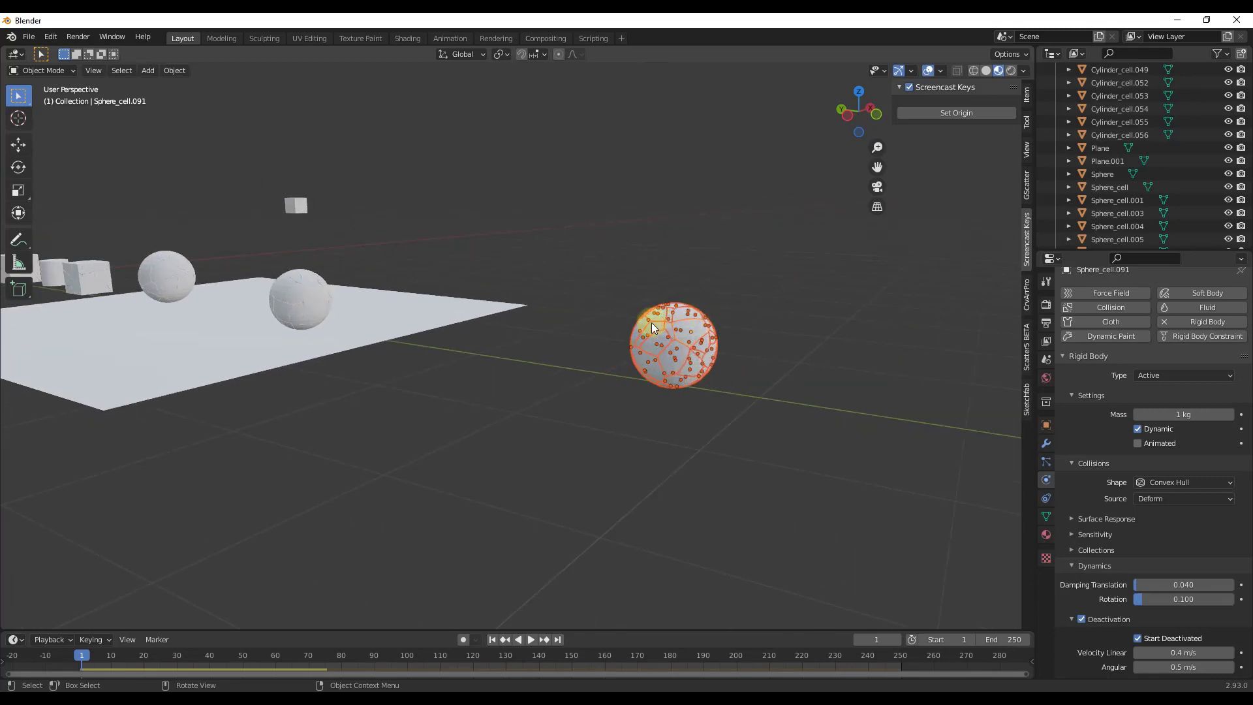
pyautogui.scroll(-4, 722, 329)
pyautogui.click(855, 362)
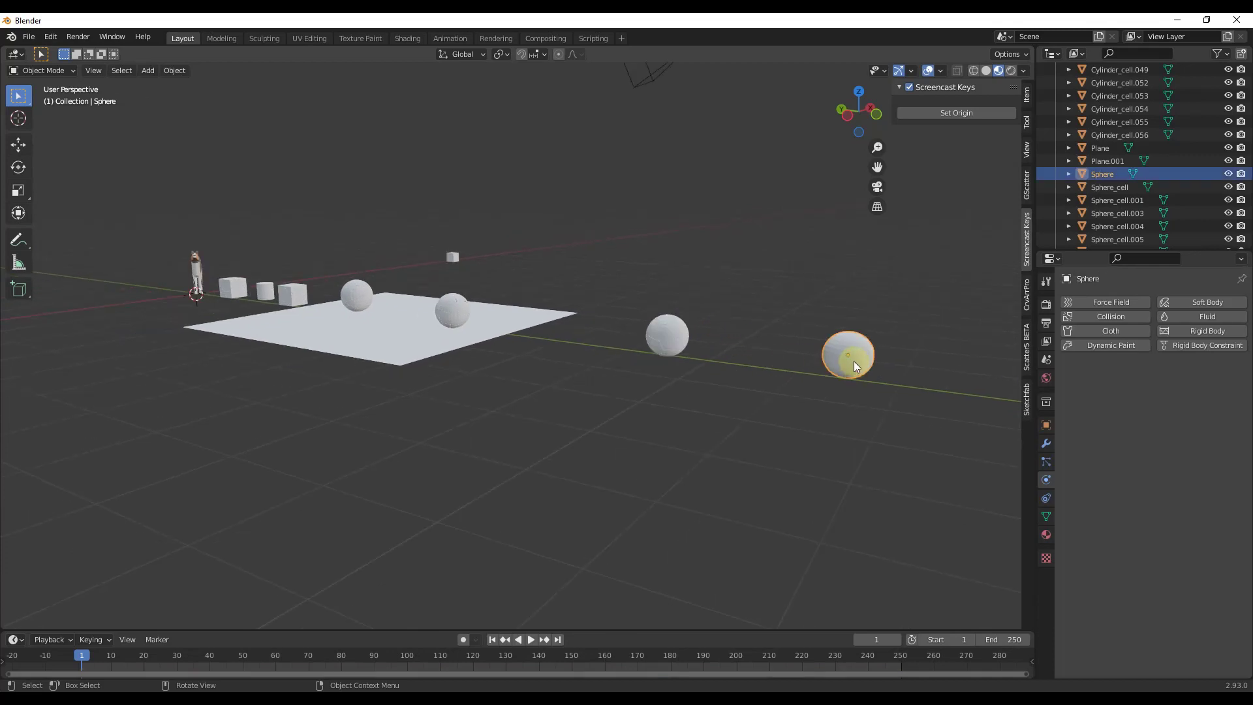
pyautogui.click(860, 92)
pyautogui.press('g')
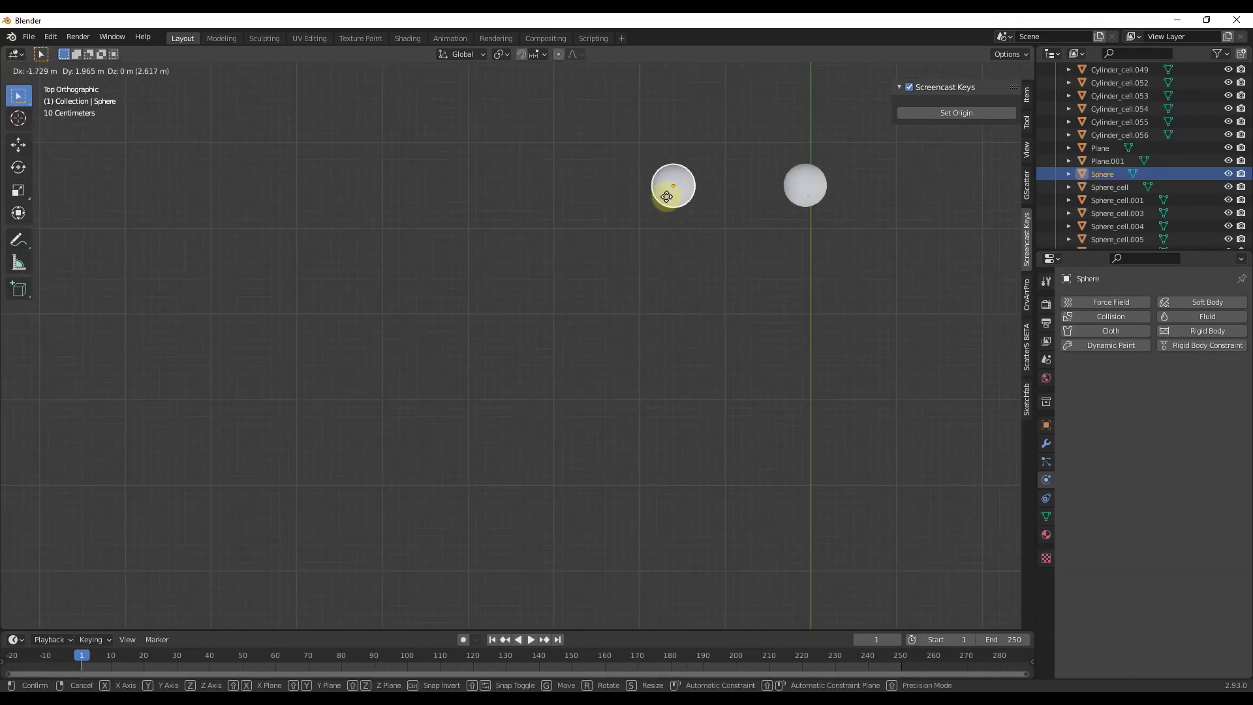
pyautogui.click(666, 197)
# Step: Scale the original sphere down to about 0.169 and apply its rotation and scale
pyautogui.press('s')
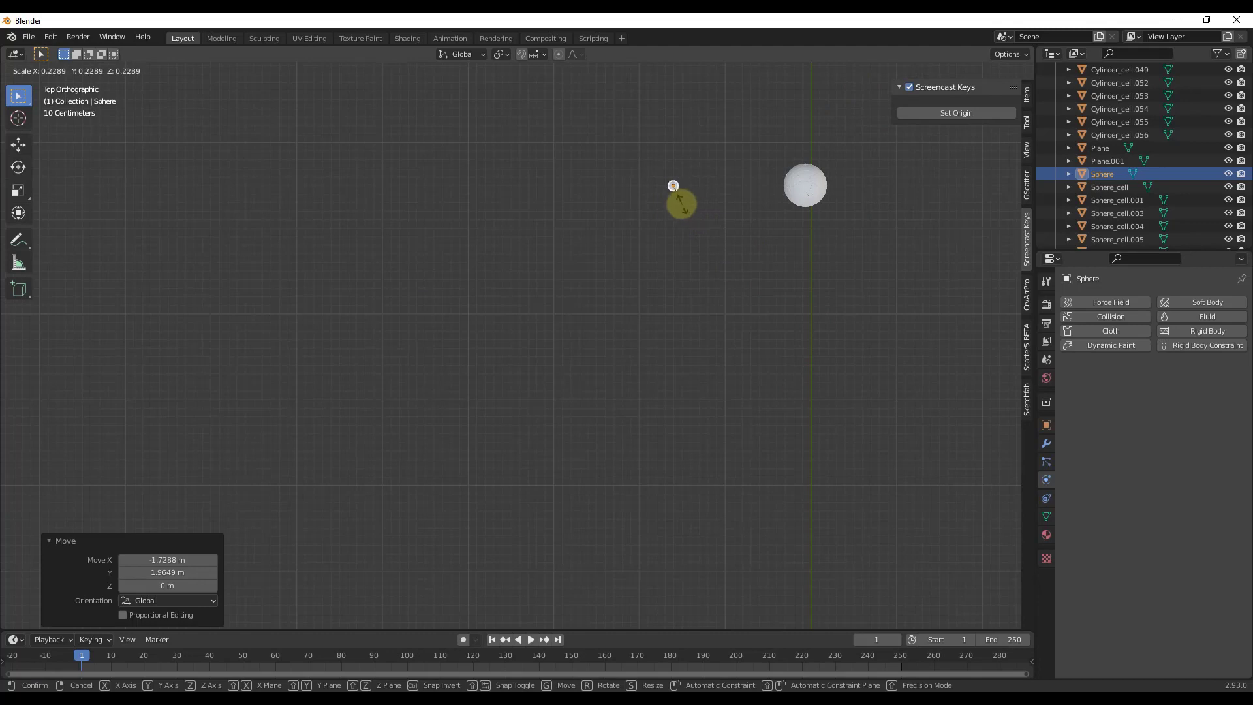
pyautogui.click(673, 186)
pyautogui.moveTo(673, 186); pyautogui.dragTo(226, 92, button='middle')
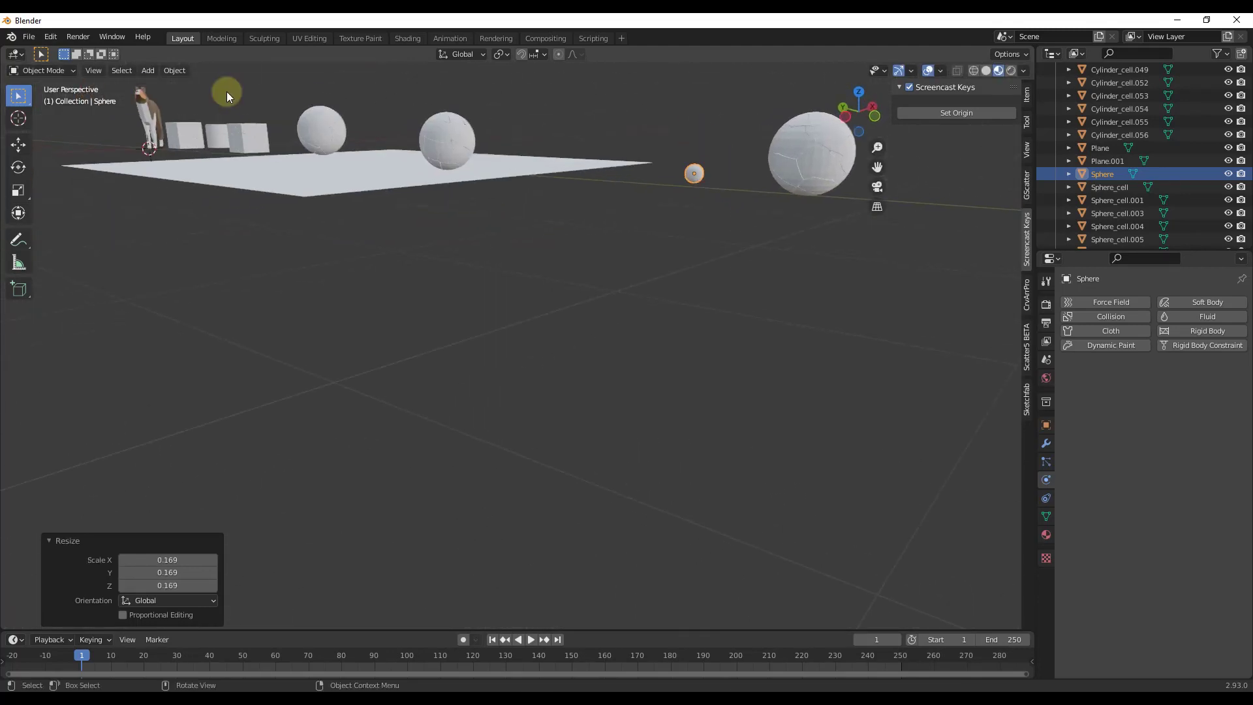
pyautogui.click(173, 70)
pyautogui.moveTo(201, 139)
pyautogui.click(341, 189)
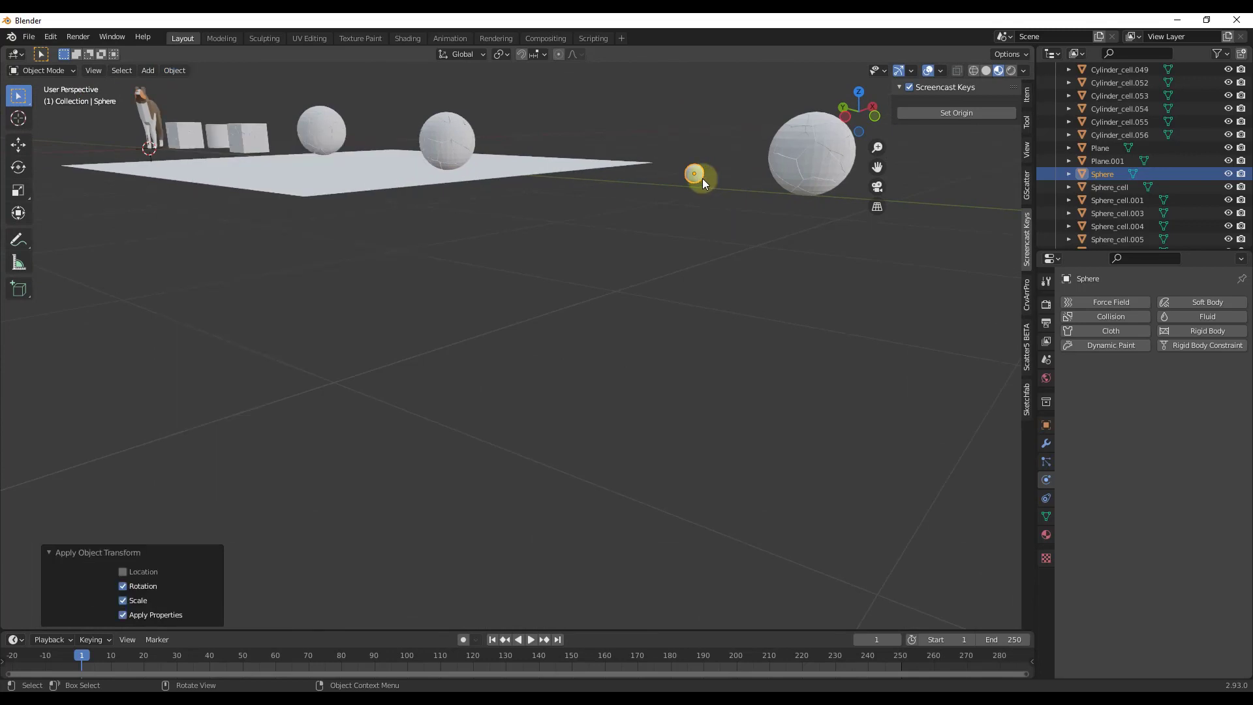
# Step: Make the small sphere a Passive rigid body with Animated enabled
pyautogui.moveTo(702, 179); pyautogui.dragTo(675, 226, button='middle')
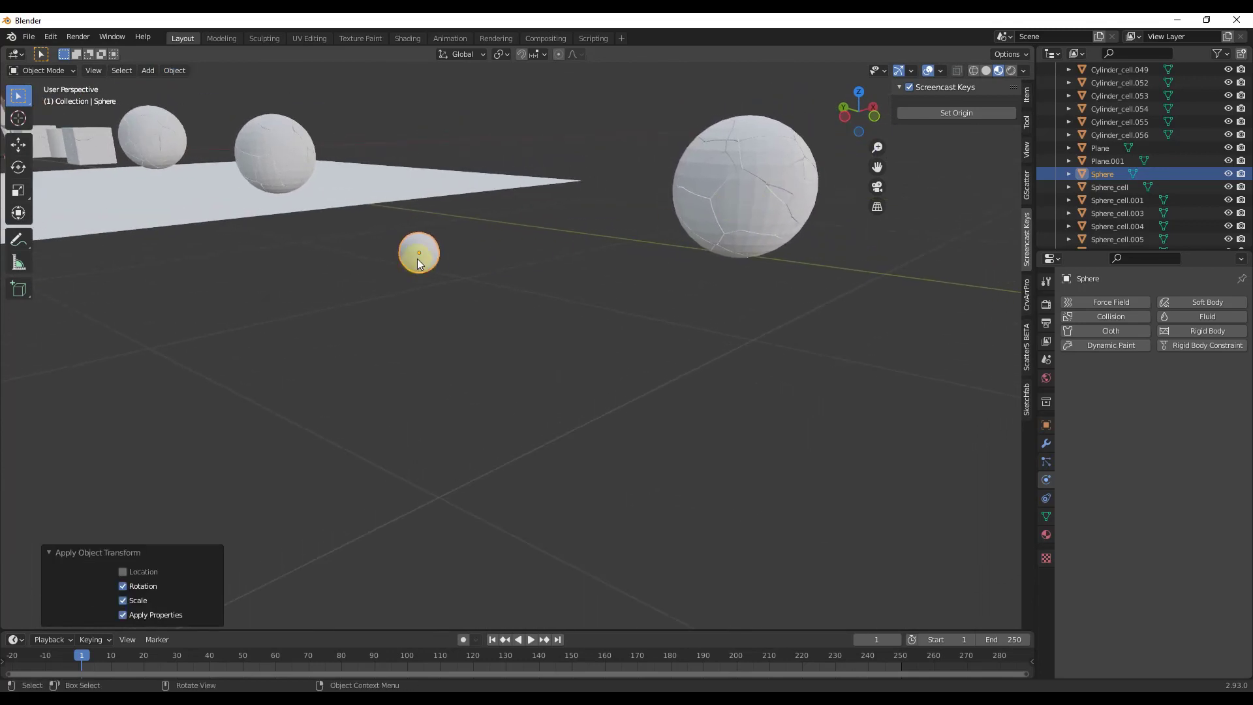
pyautogui.click(1212, 330)
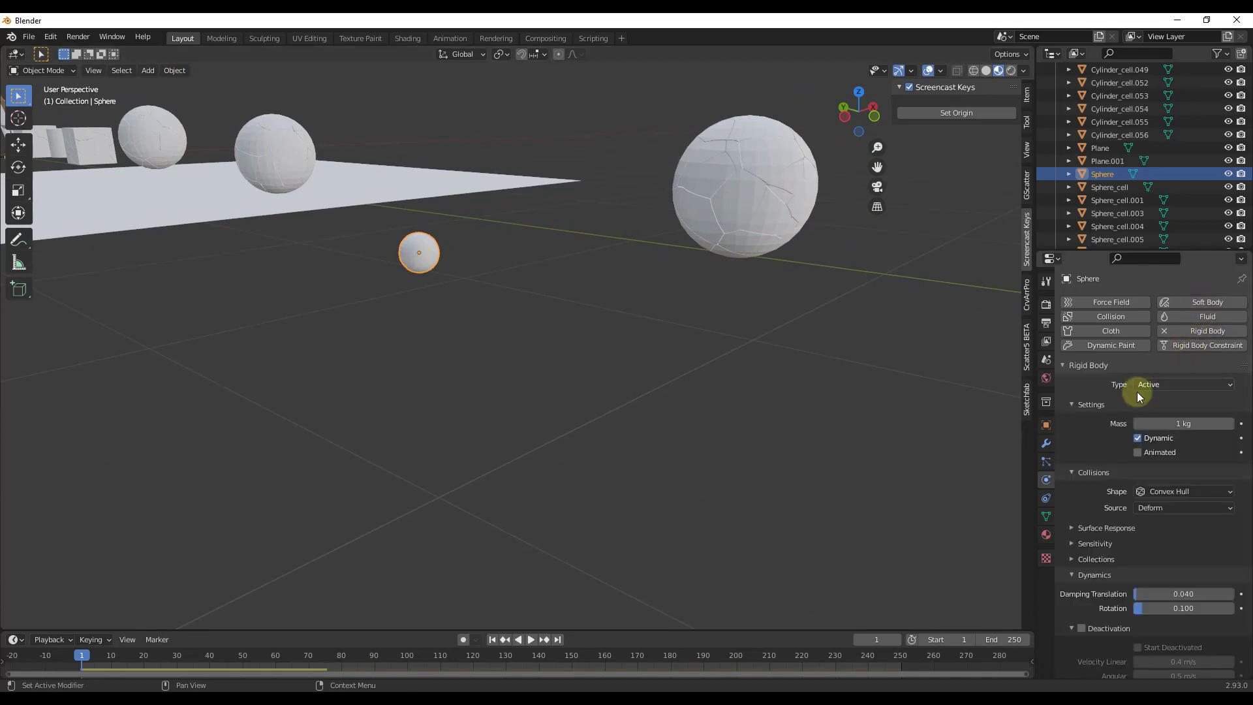
pyautogui.click(1168, 383)
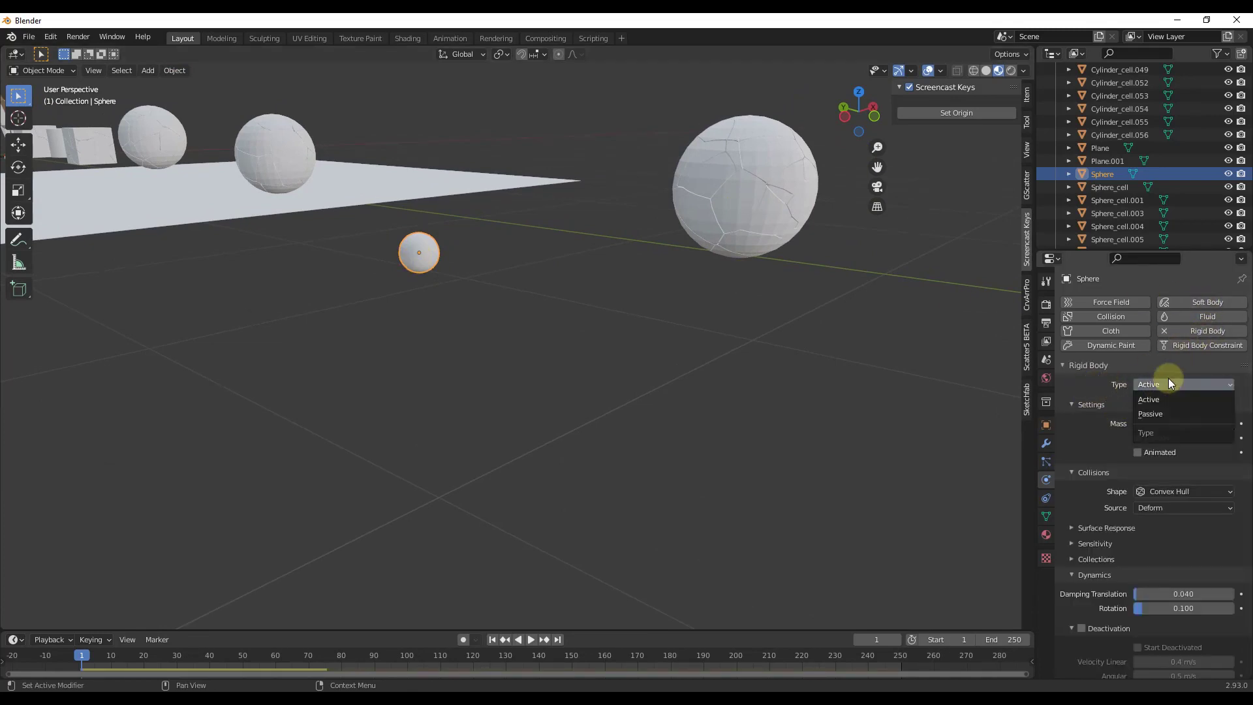
pyautogui.click(1164, 416)
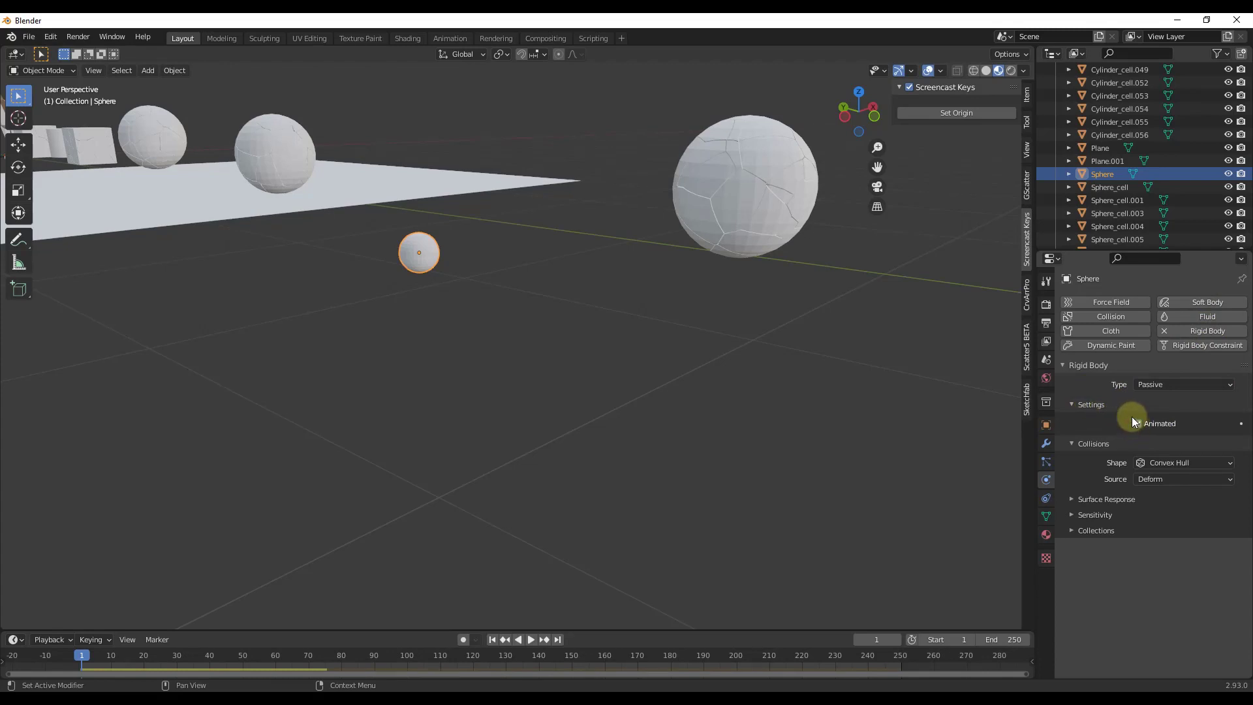
# Step: Play the simulation while moving the small sphere along X through the fractured sphere, then rewind to the first frame and pause playback
pyautogui.moveTo(775, 266); pyautogui.dragTo(848, 271, button='middle')
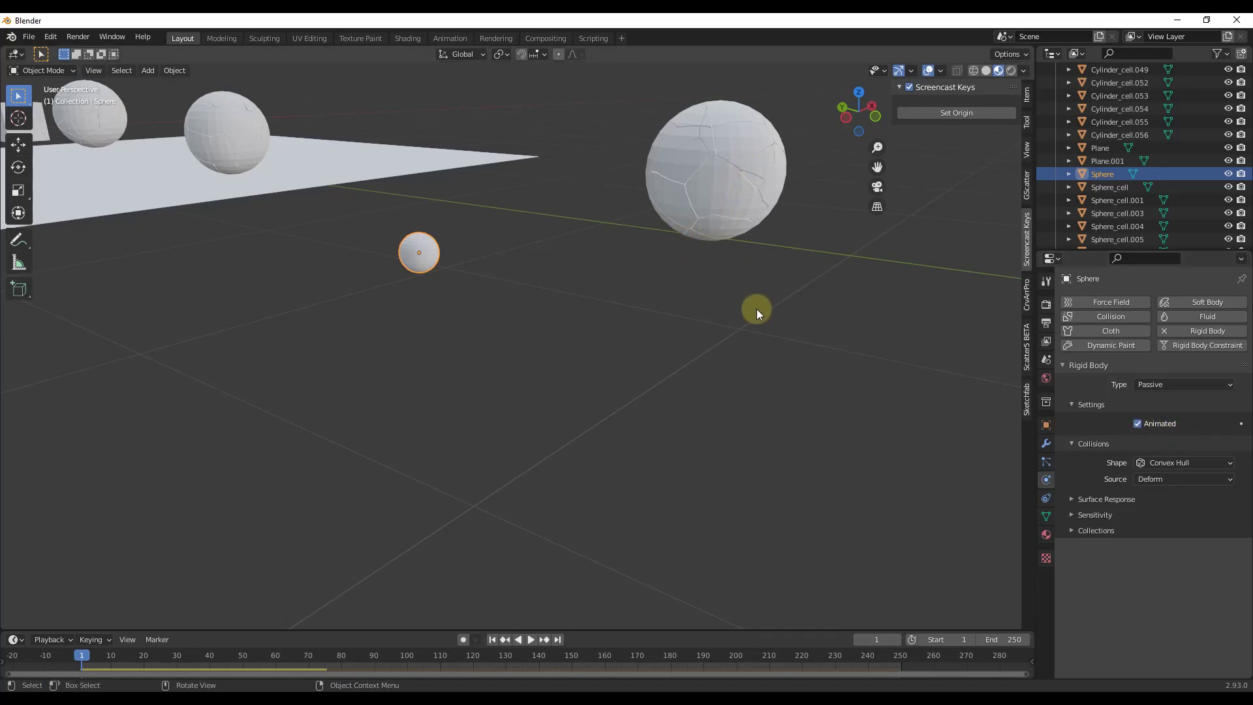
pyautogui.moveTo(757, 295); pyautogui.dragTo(682, 419, button='middle')
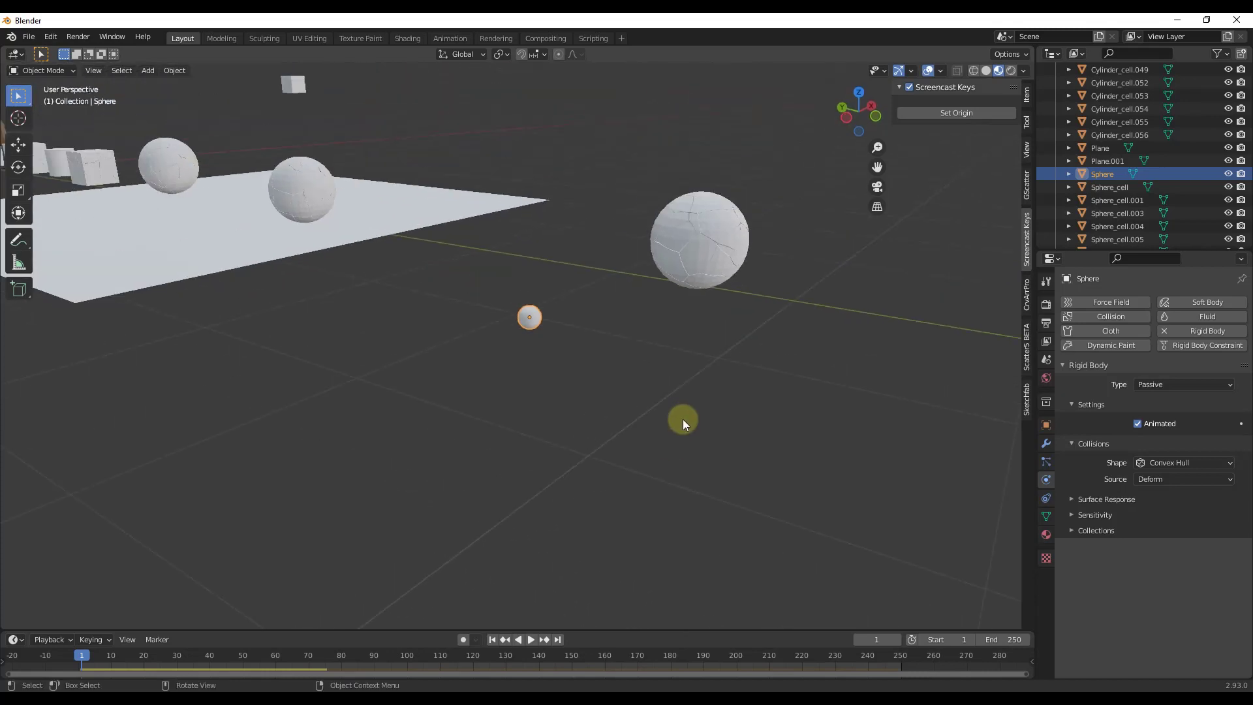
pyautogui.click(532, 641)
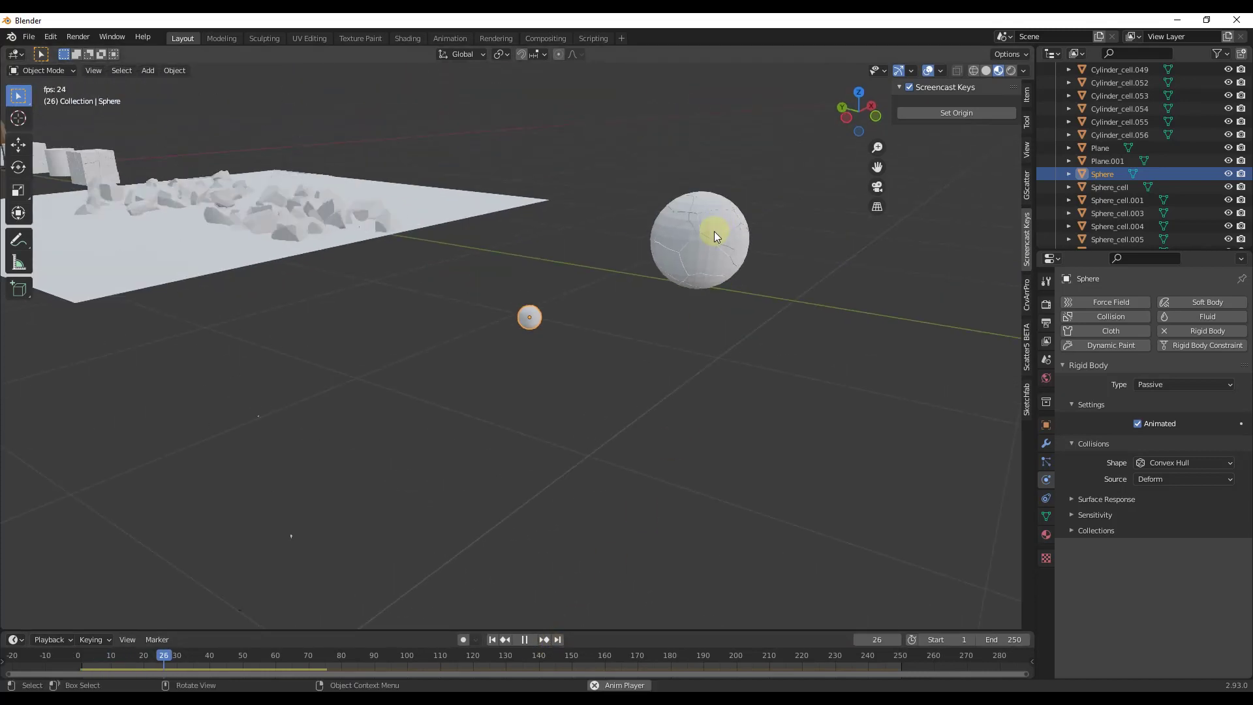
pyautogui.moveTo(706, 245); pyautogui.dragTo(616, 316, button='middle')
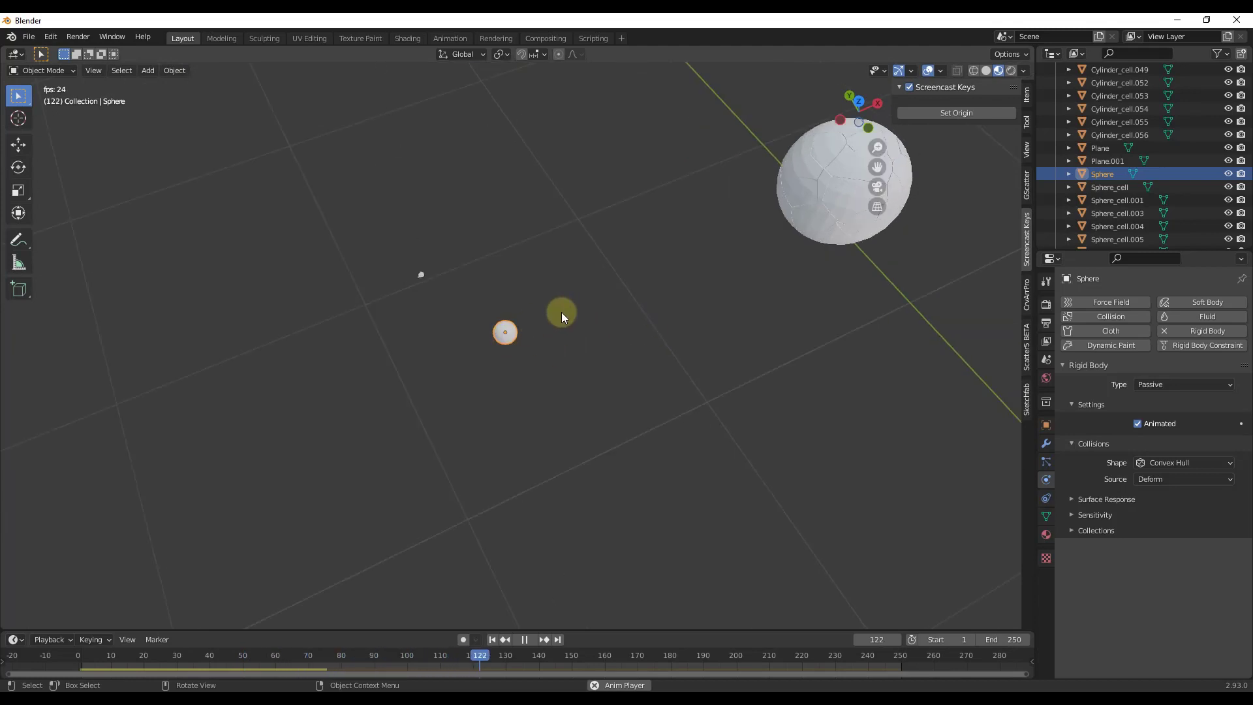
pyautogui.press('g')
pyautogui.press('x')
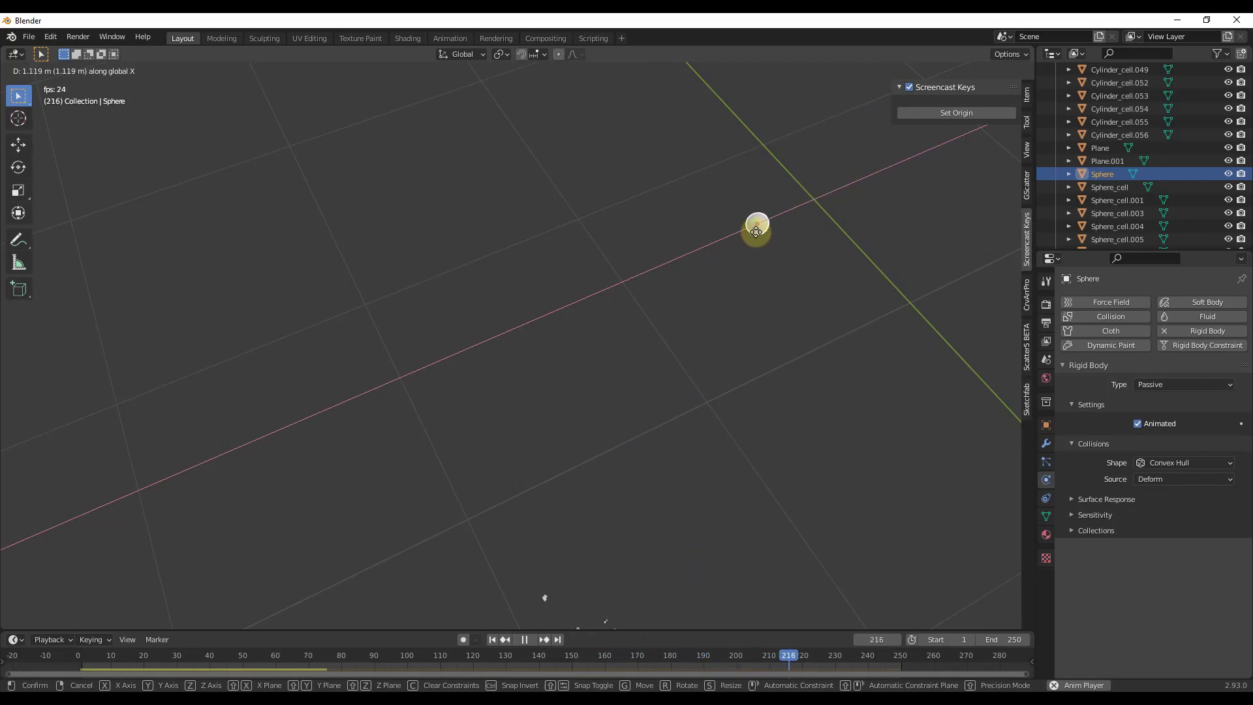
pyautogui.click(665, 287)
pyautogui.click(493, 639)
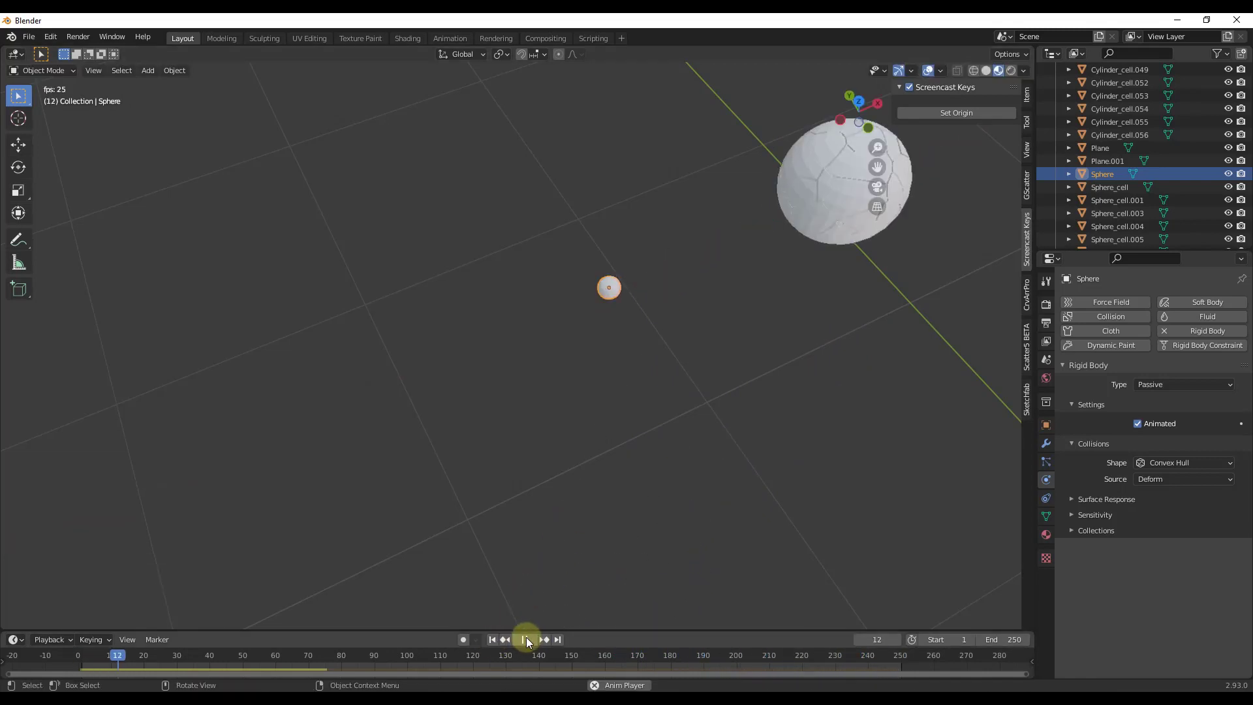
pyautogui.click(523, 639)
# Step: Resume the simulation and sweep the small sphere along X through the fractured sphere, leaving it about 0.19 m from its starting point
pyautogui.scroll(-3, 800, 199)
pyautogui.scroll(-2, 801, 206)
pyautogui.moveTo(803, 210); pyautogui.dragTo(714, 289, button='middle')
pyautogui.scroll(6, 689, 300)
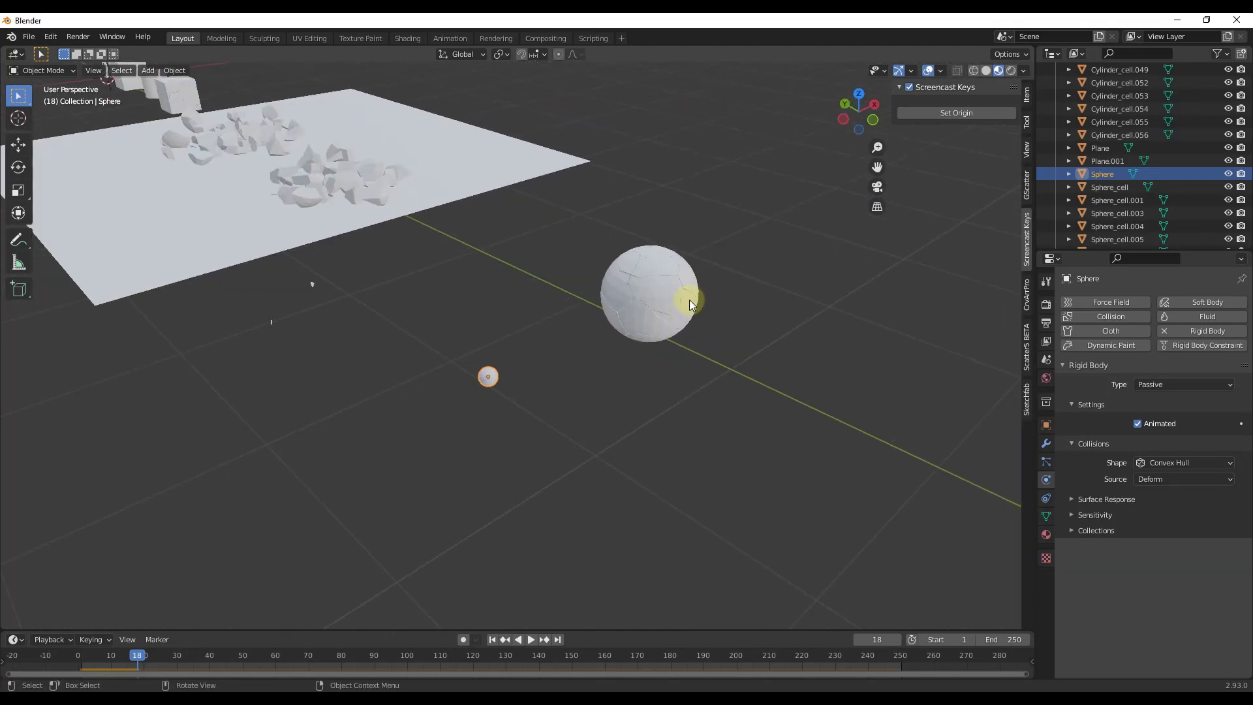
pyautogui.click(532, 642)
pyautogui.press('g')
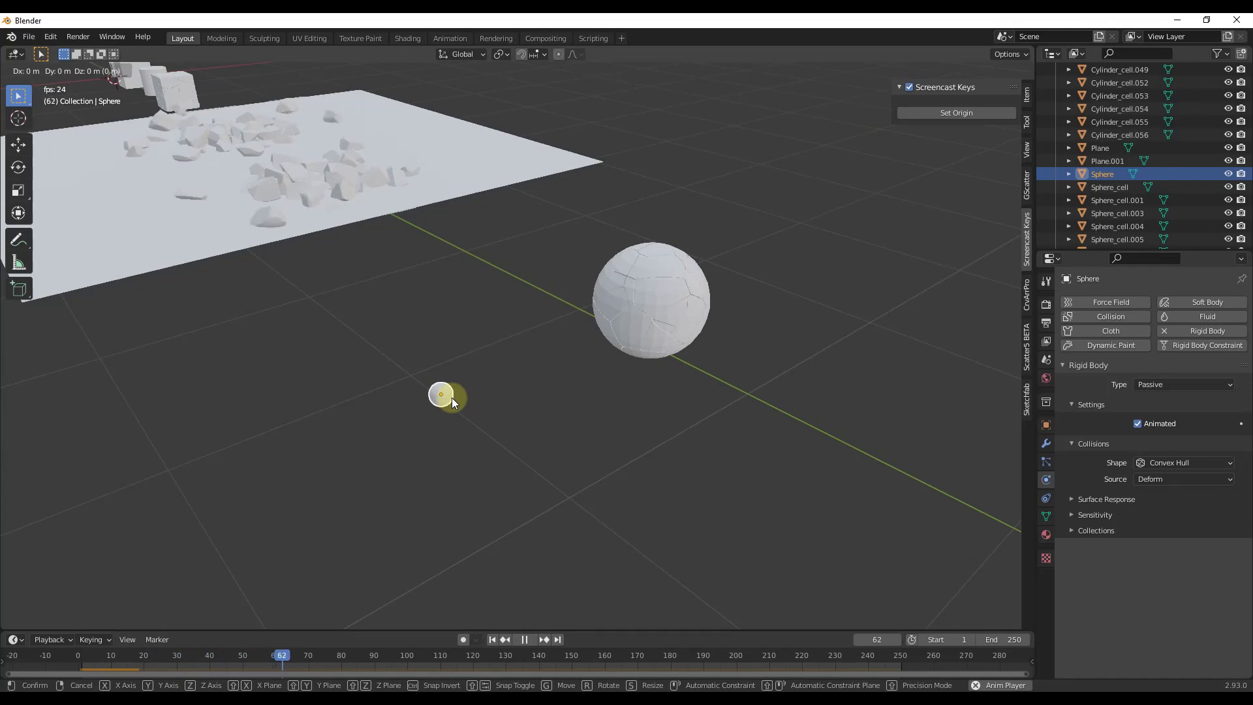
pyautogui.press('x')
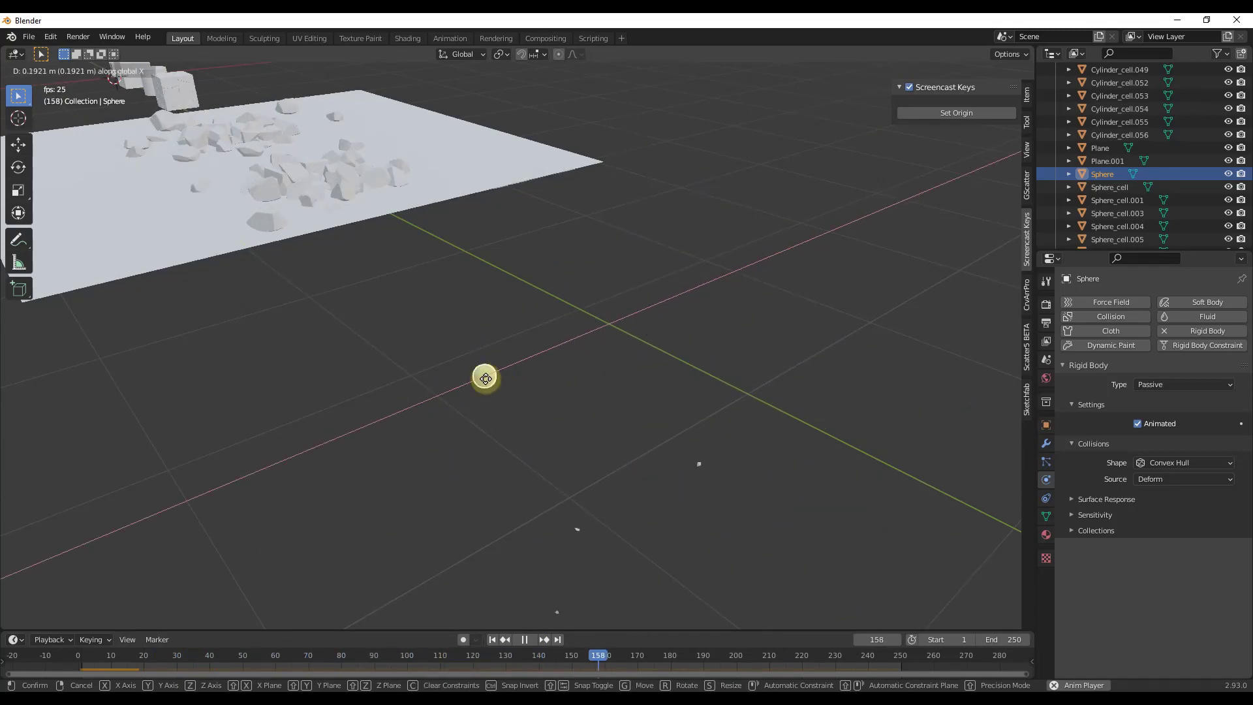
pyautogui.click(486, 378)
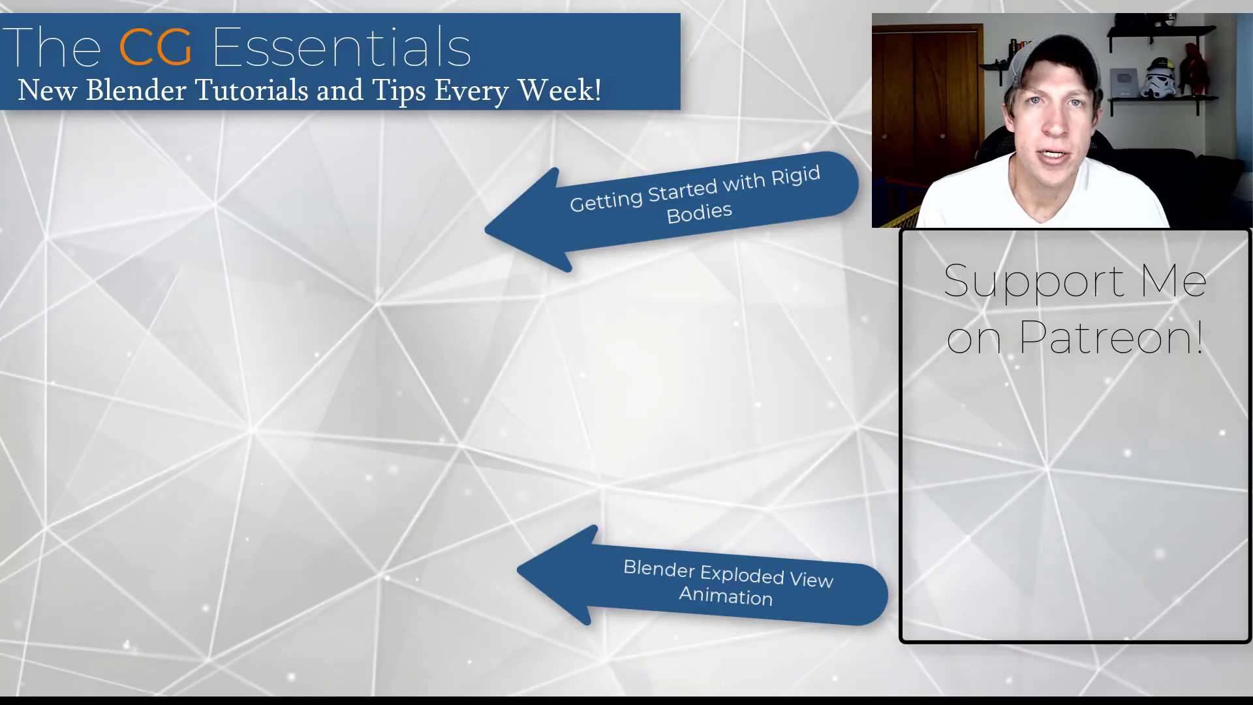